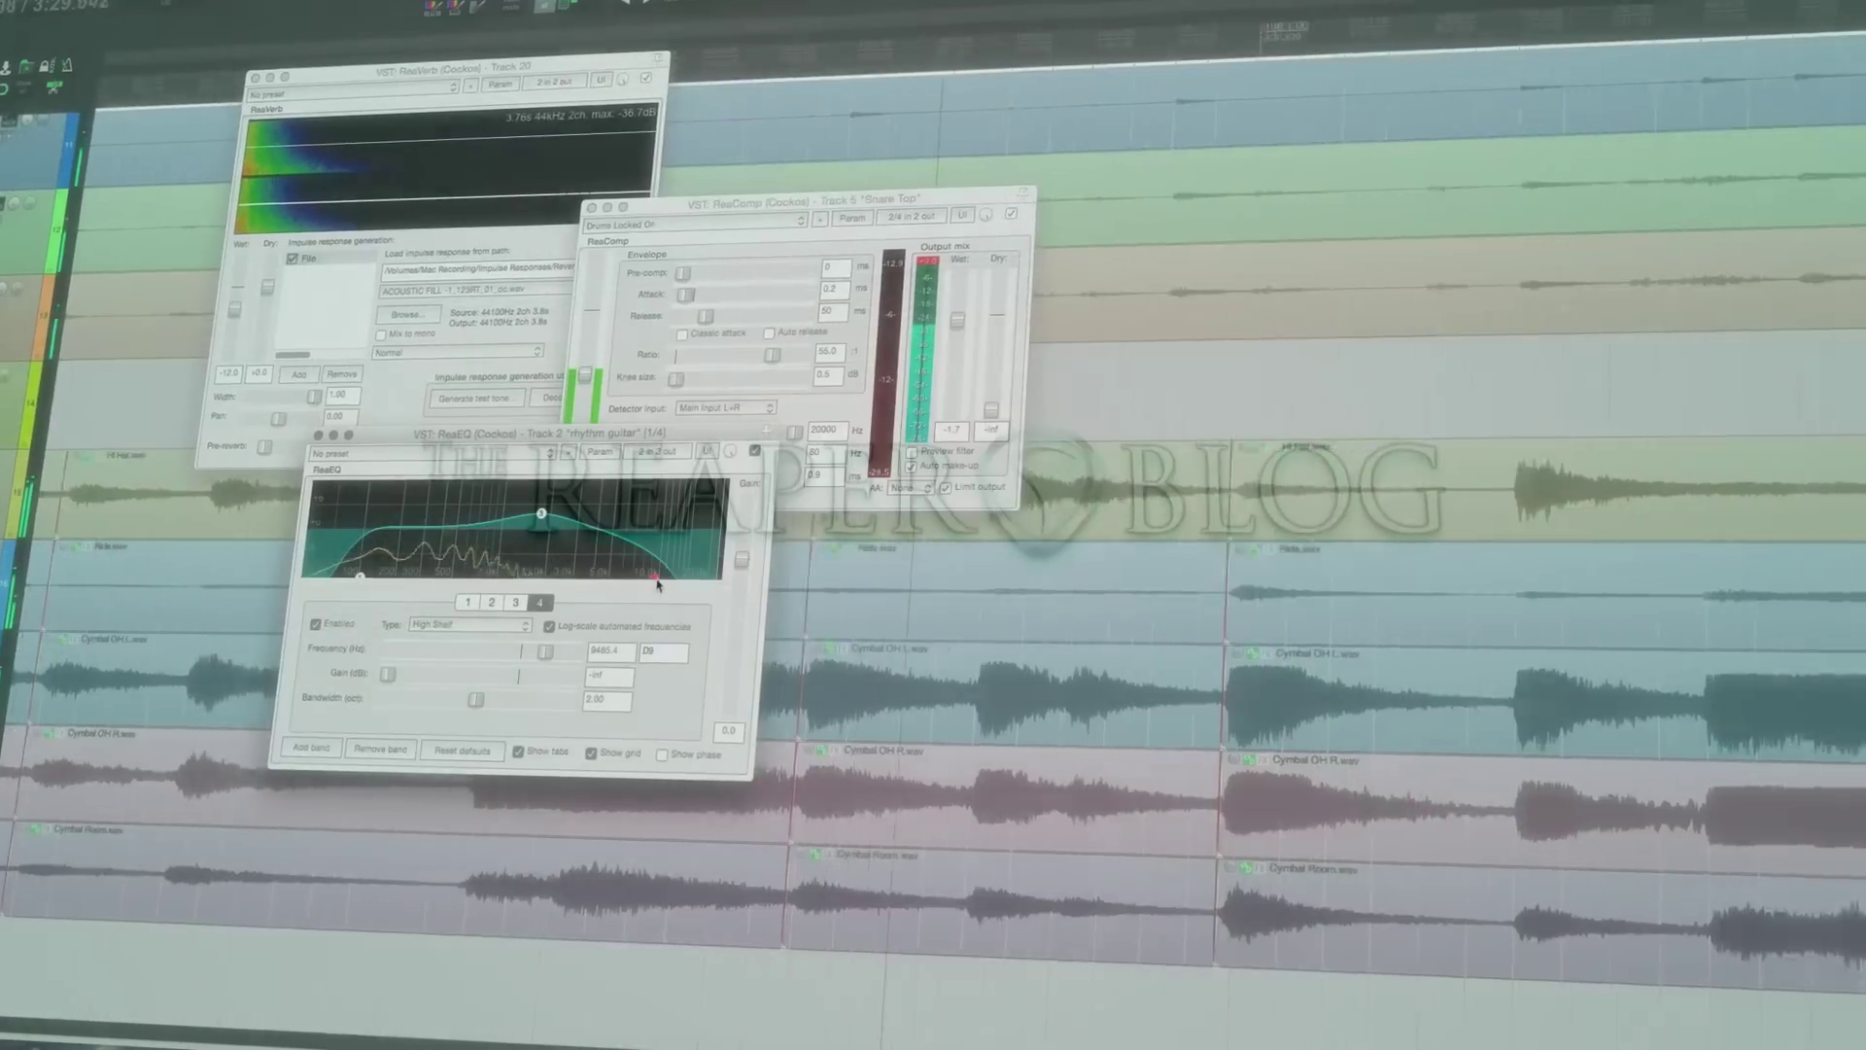
Raise the fourth ReaEQ band to about 16.5 kHz.
{"action": "left_click_drag", "start_coordinate": [657, 582], "coordinate": [696, 581]}
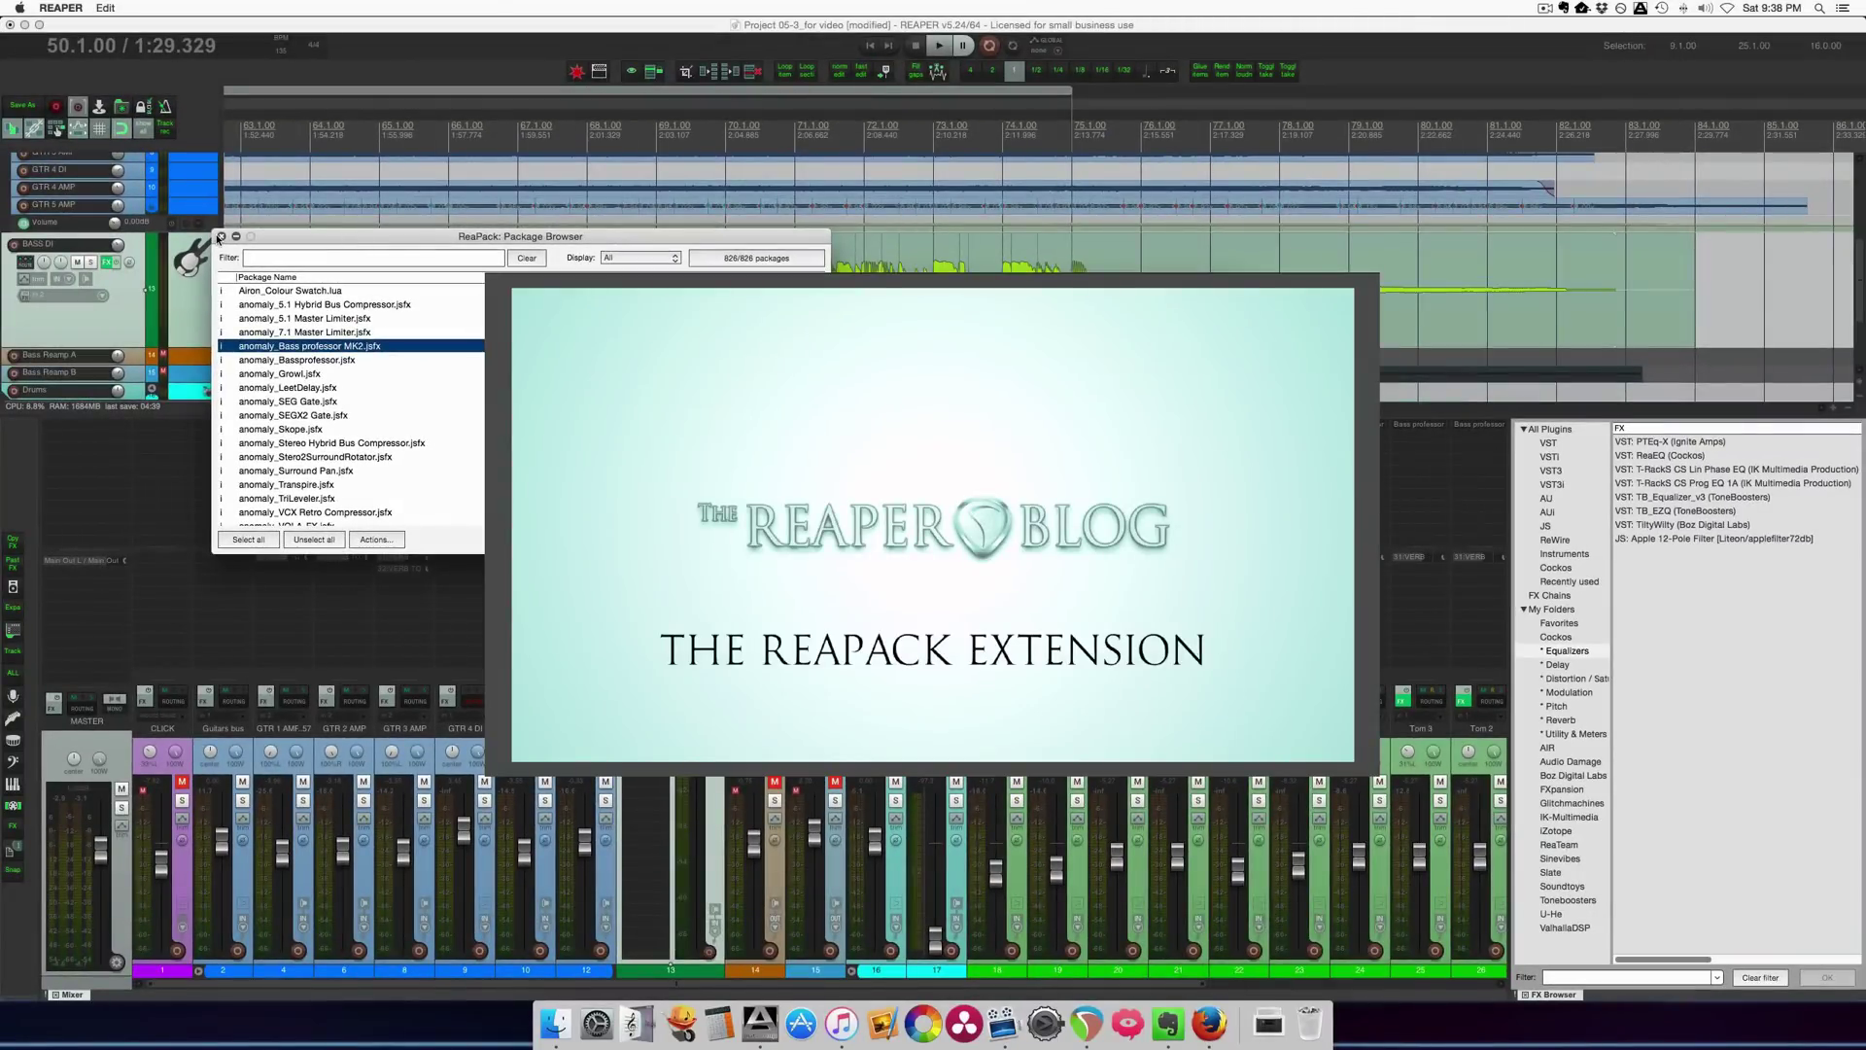
Close the ReaPack package browser and move the Bass professor MK2 window slightly down.
{"action": "left_click", "coordinate": [221, 236]}
{"action": "left_click", "coordinate": [842, 293]}
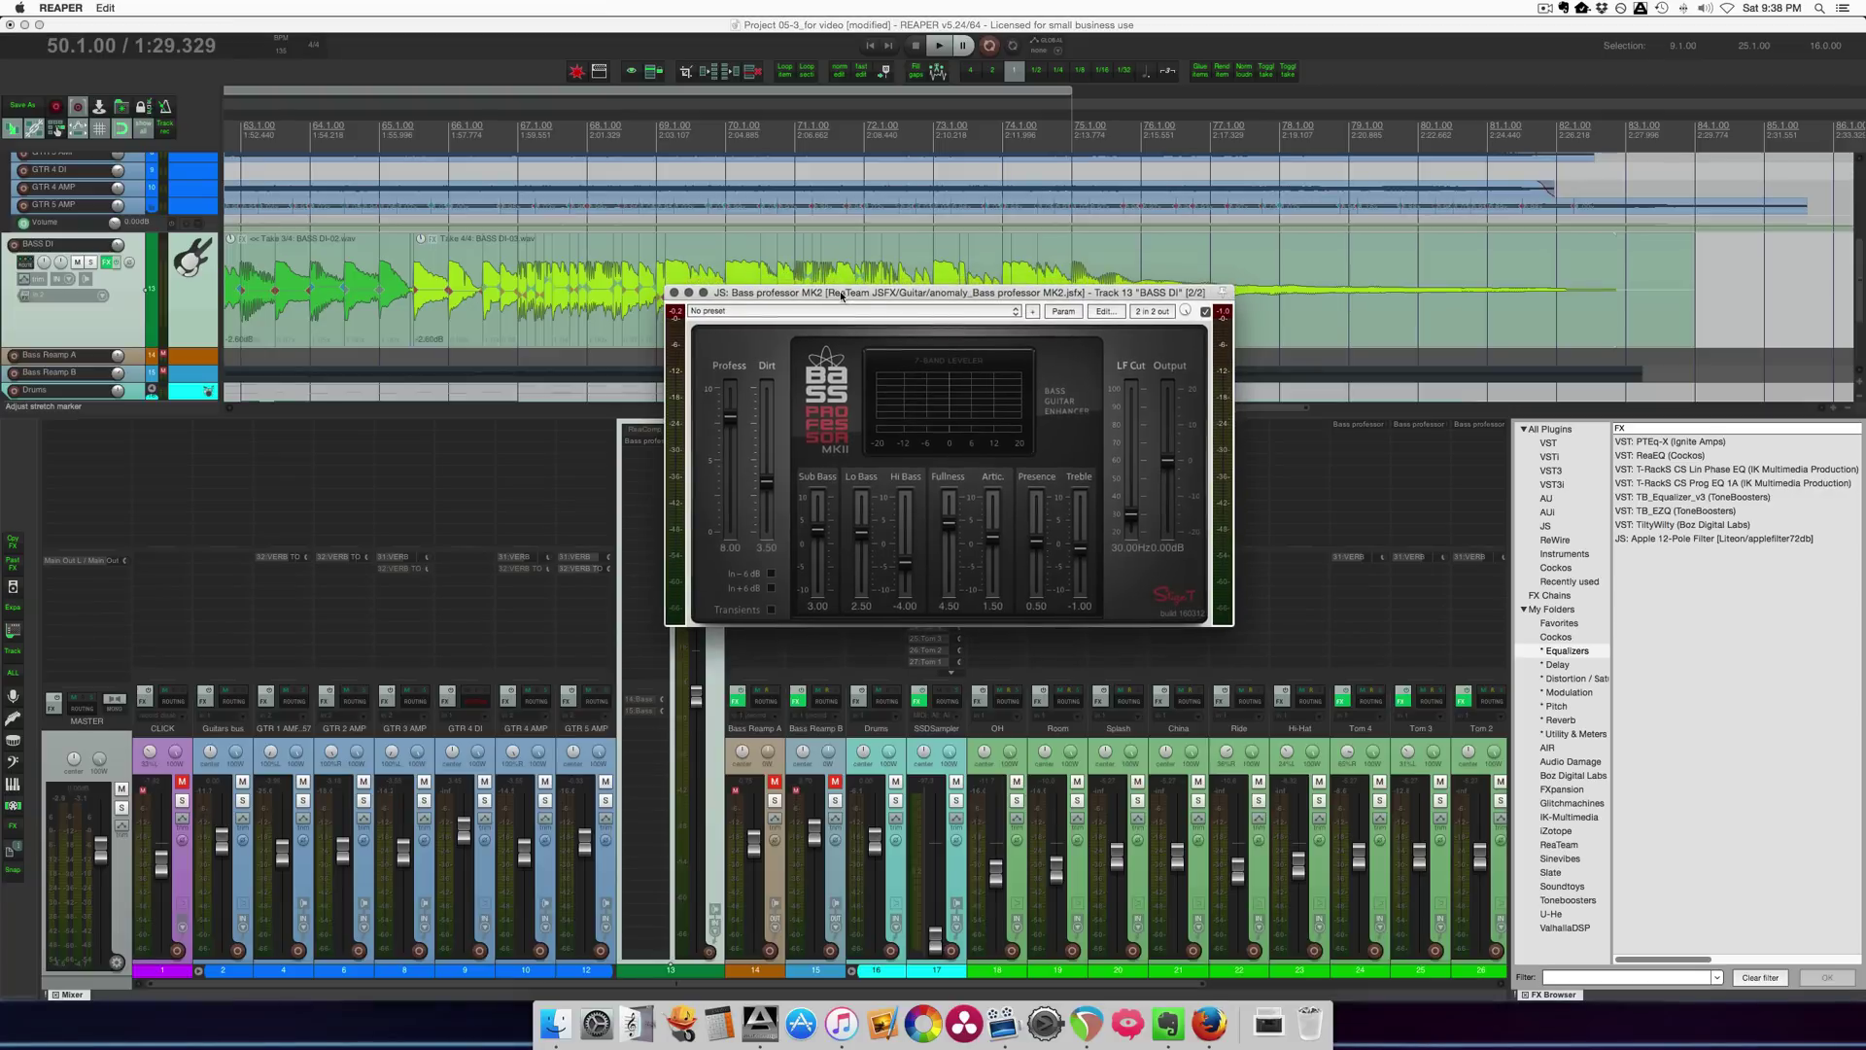
{"action": "left_click_drag", "start_coordinate": [842, 294], "coordinate": [827, 330]}
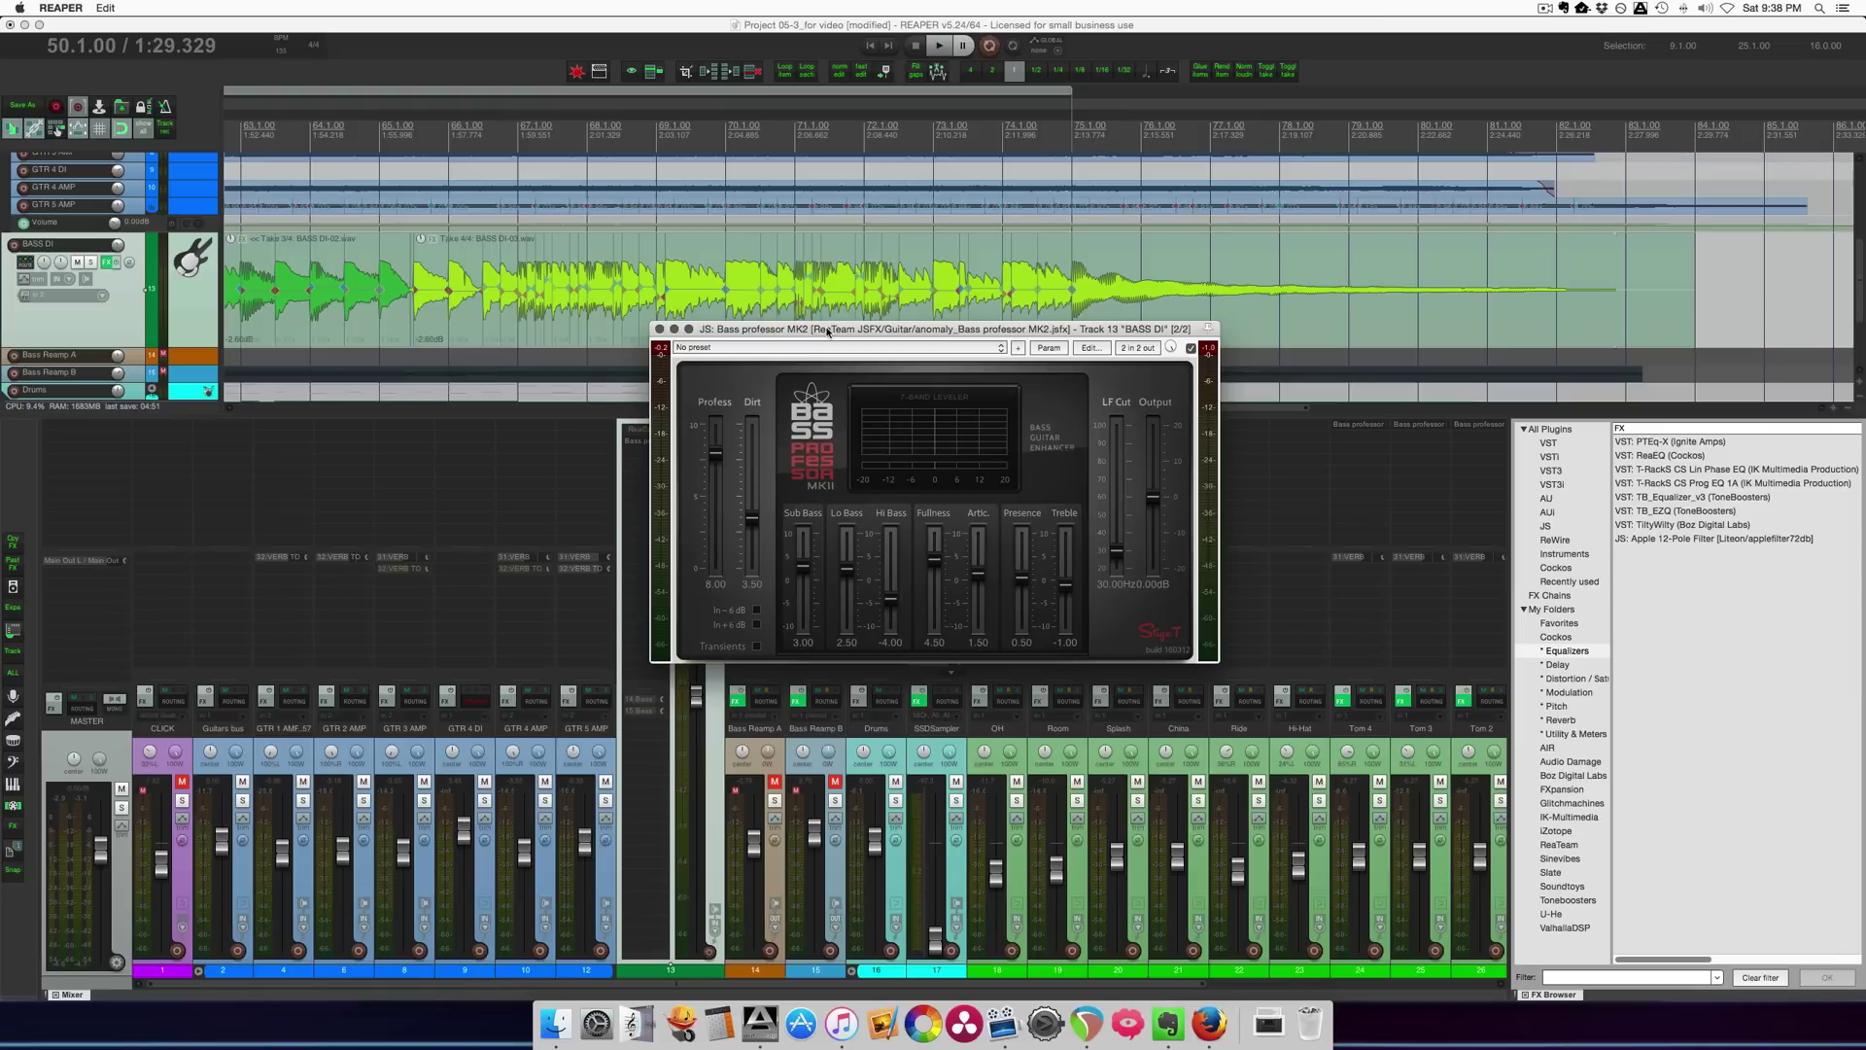
Play the BASS DI take from its start with Bass professor MK2 bypassed.
{"action": "scroll", "coordinate": [650, 259], "scroll_direction": "down", "scroll_amount": 4}
{"action": "left_click", "coordinate": [649, 259]}
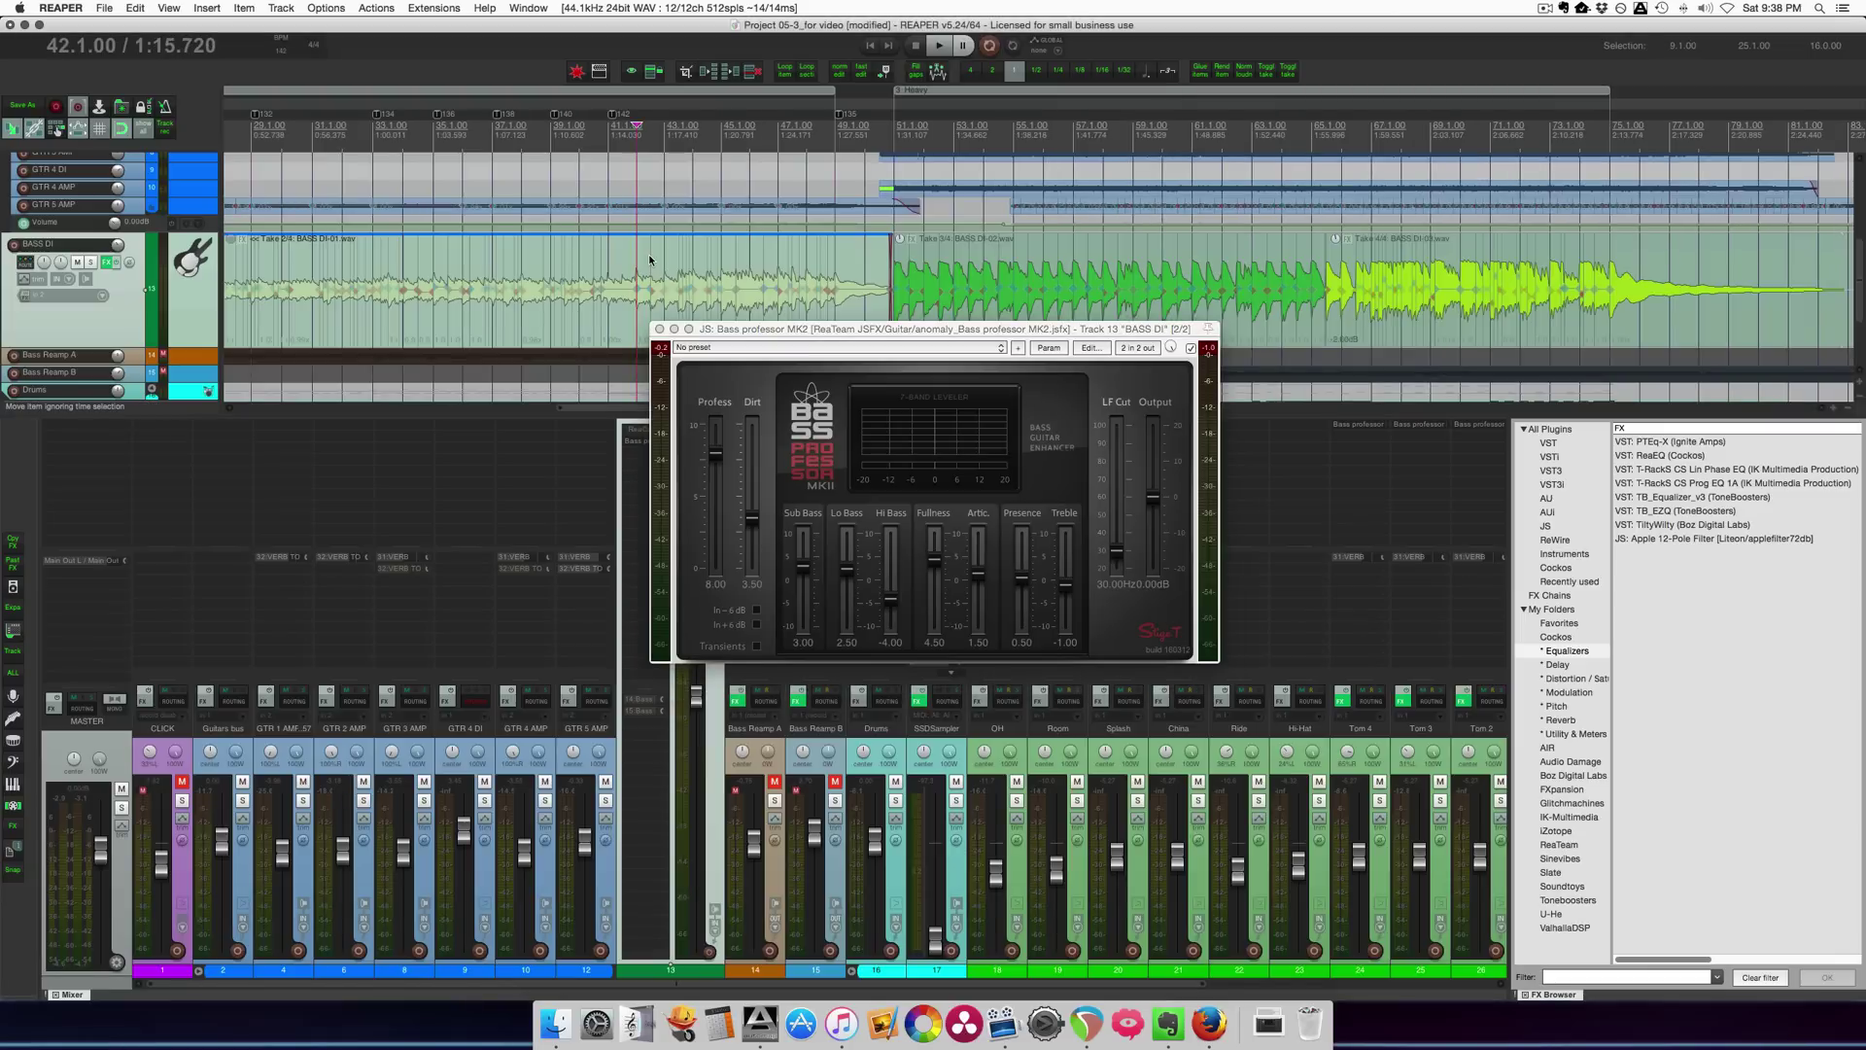
{"action": "left_click_drag", "start_coordinate": [757, 330], "coordinate": [880, 355]}
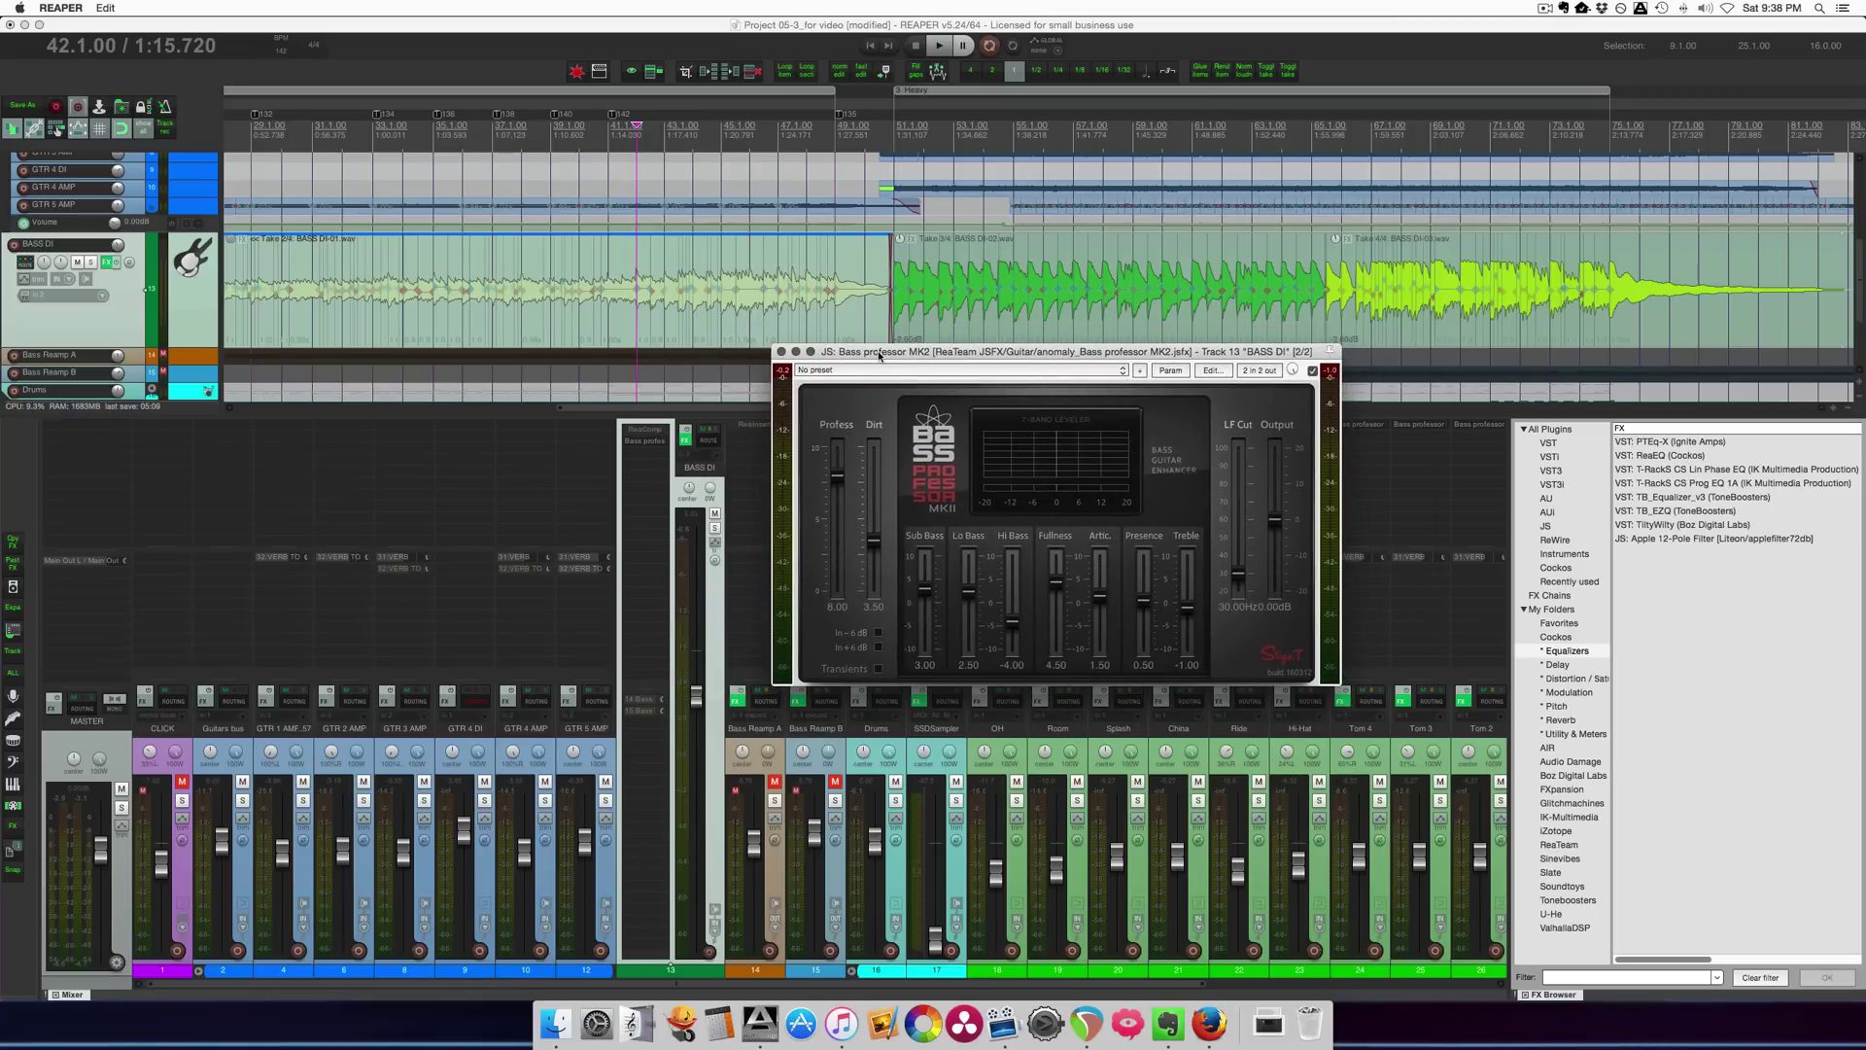
{"action": "key", "text": "b"}
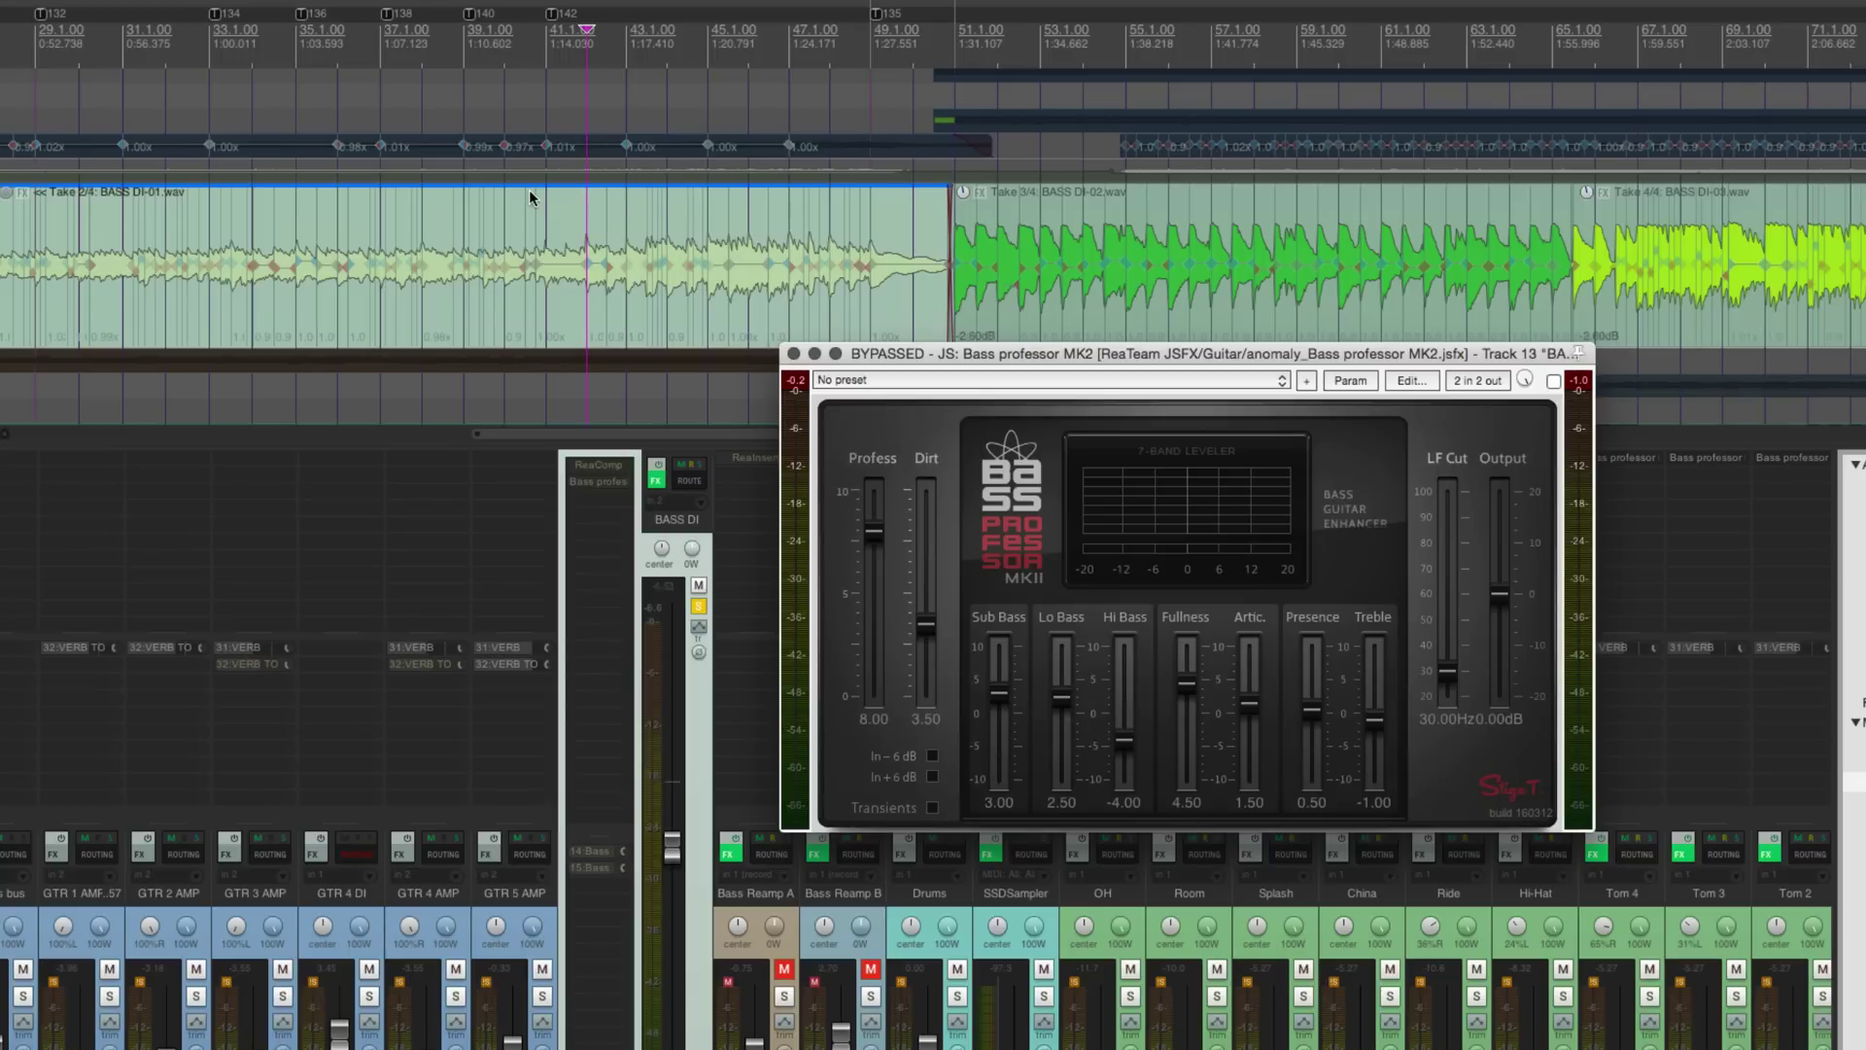
{"action": "key", "text": "space"}
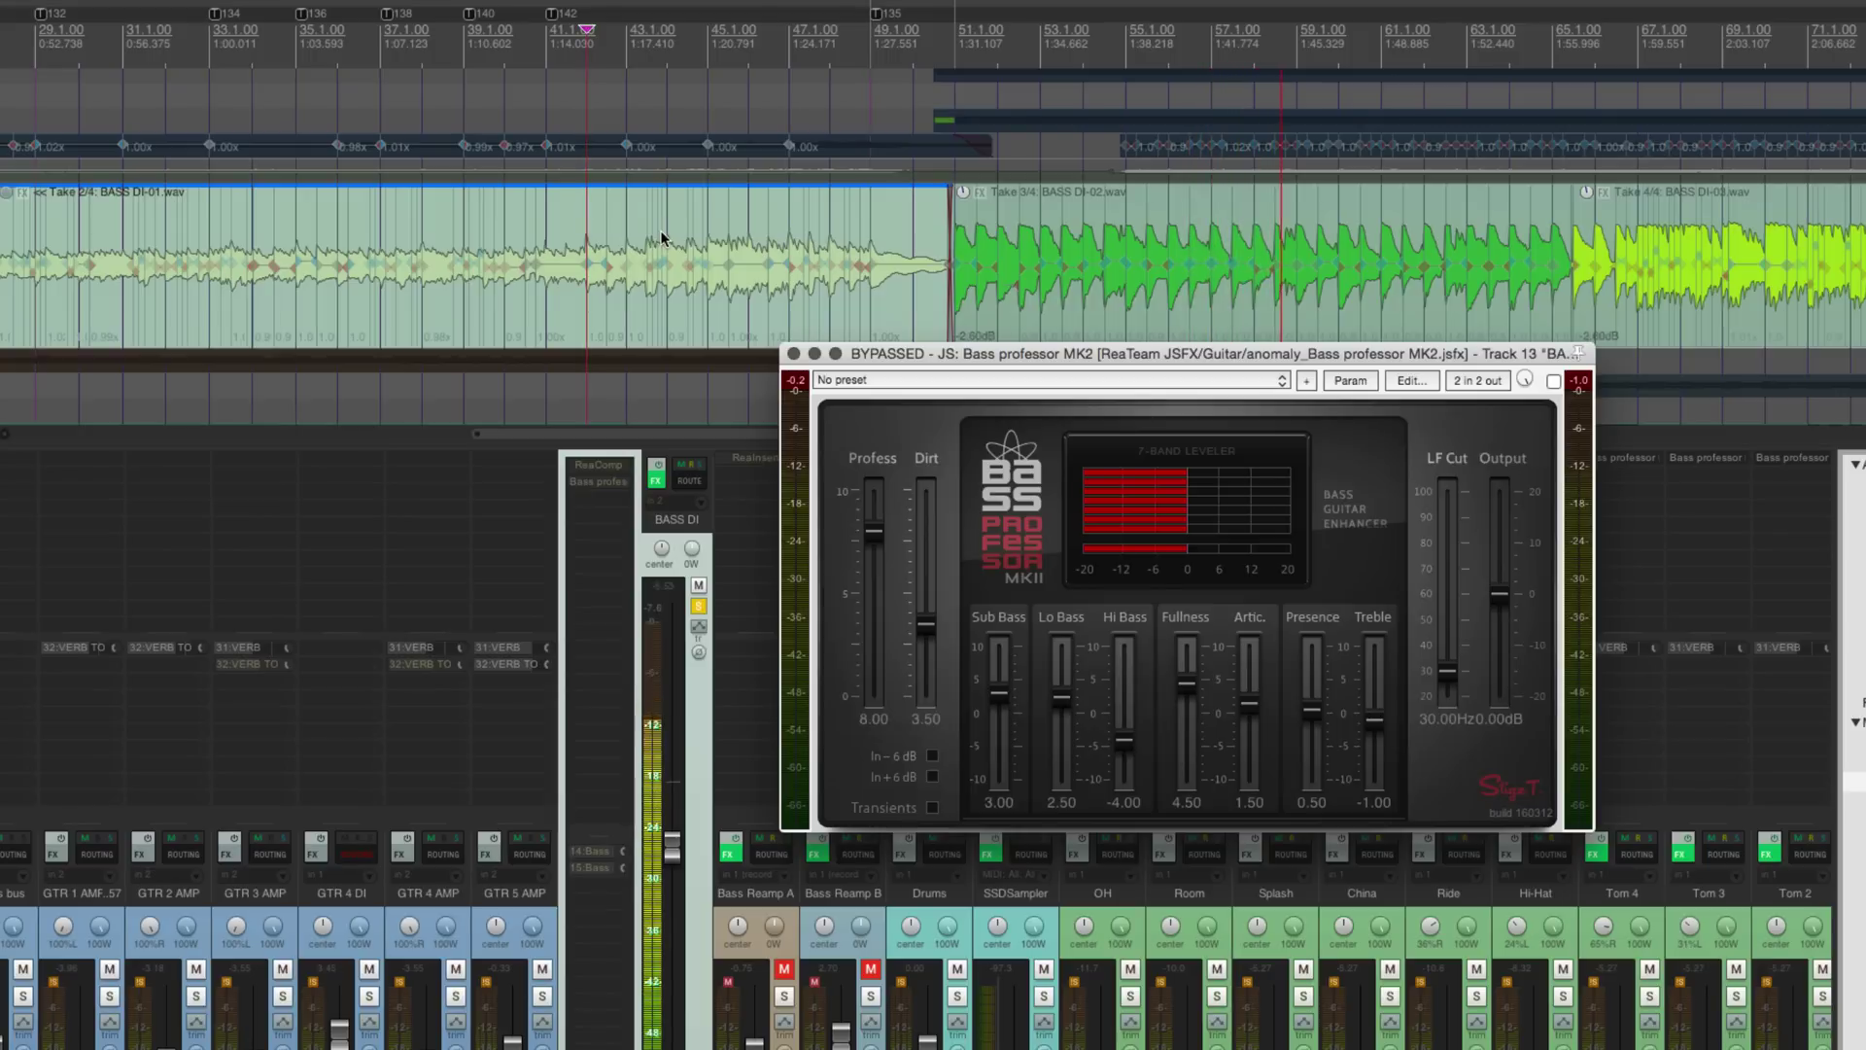
Re-enable Bass professor MK2 and lower Profess to 6.00 while the bass plays.
{"action": "key", "text": "space"}
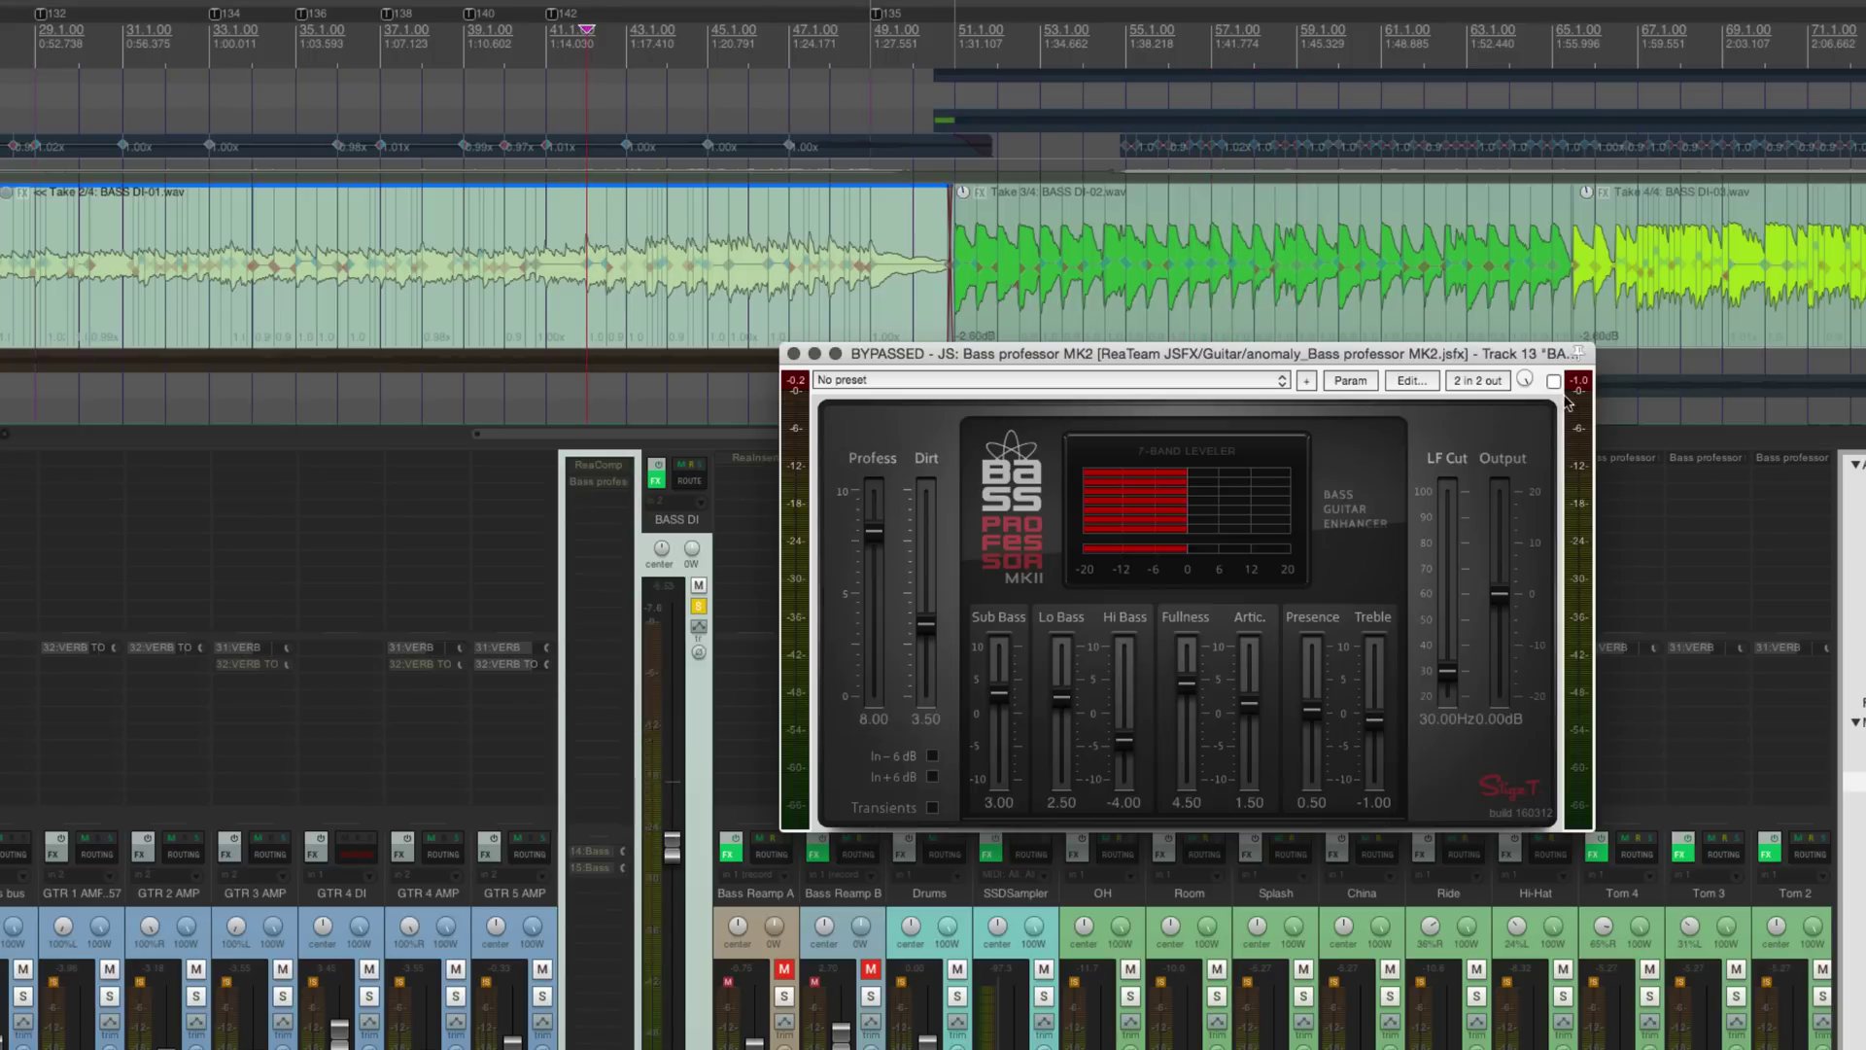
{"action": "left_click", "coordinate": [1553, 381]}
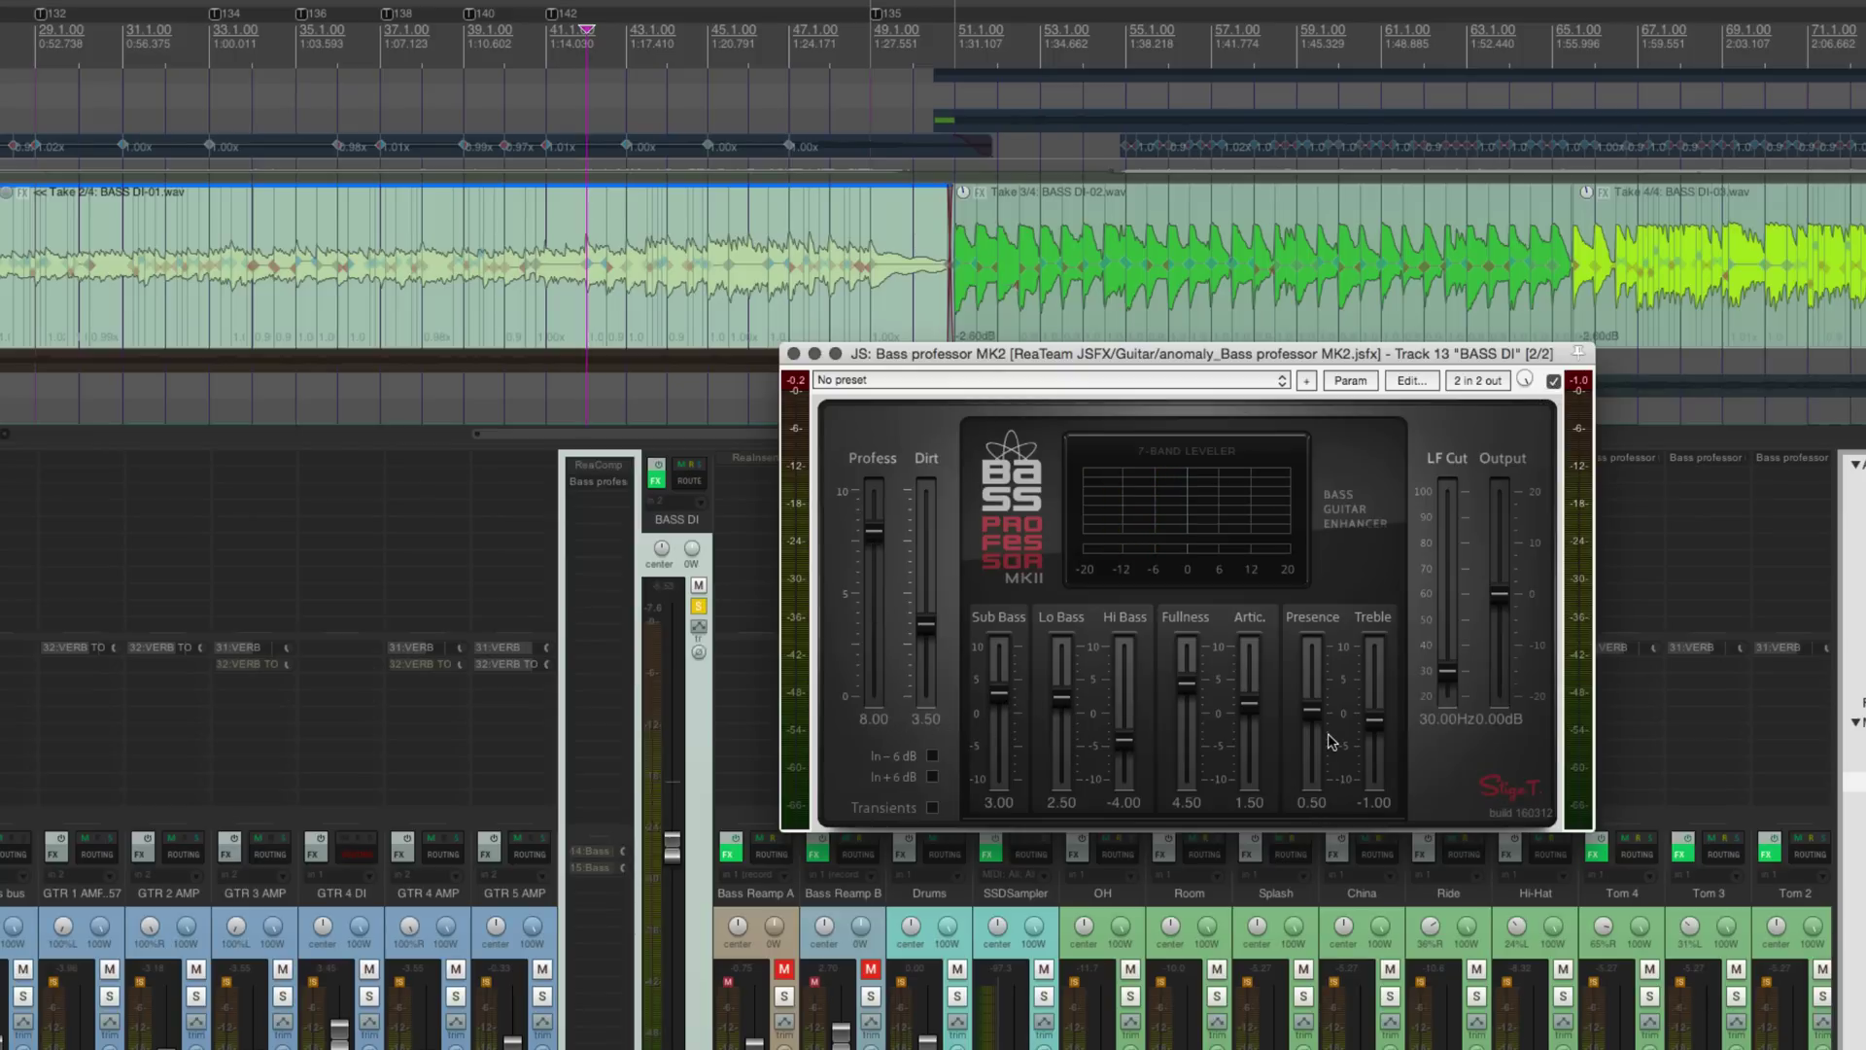
{"action": "key", "text": "space"}
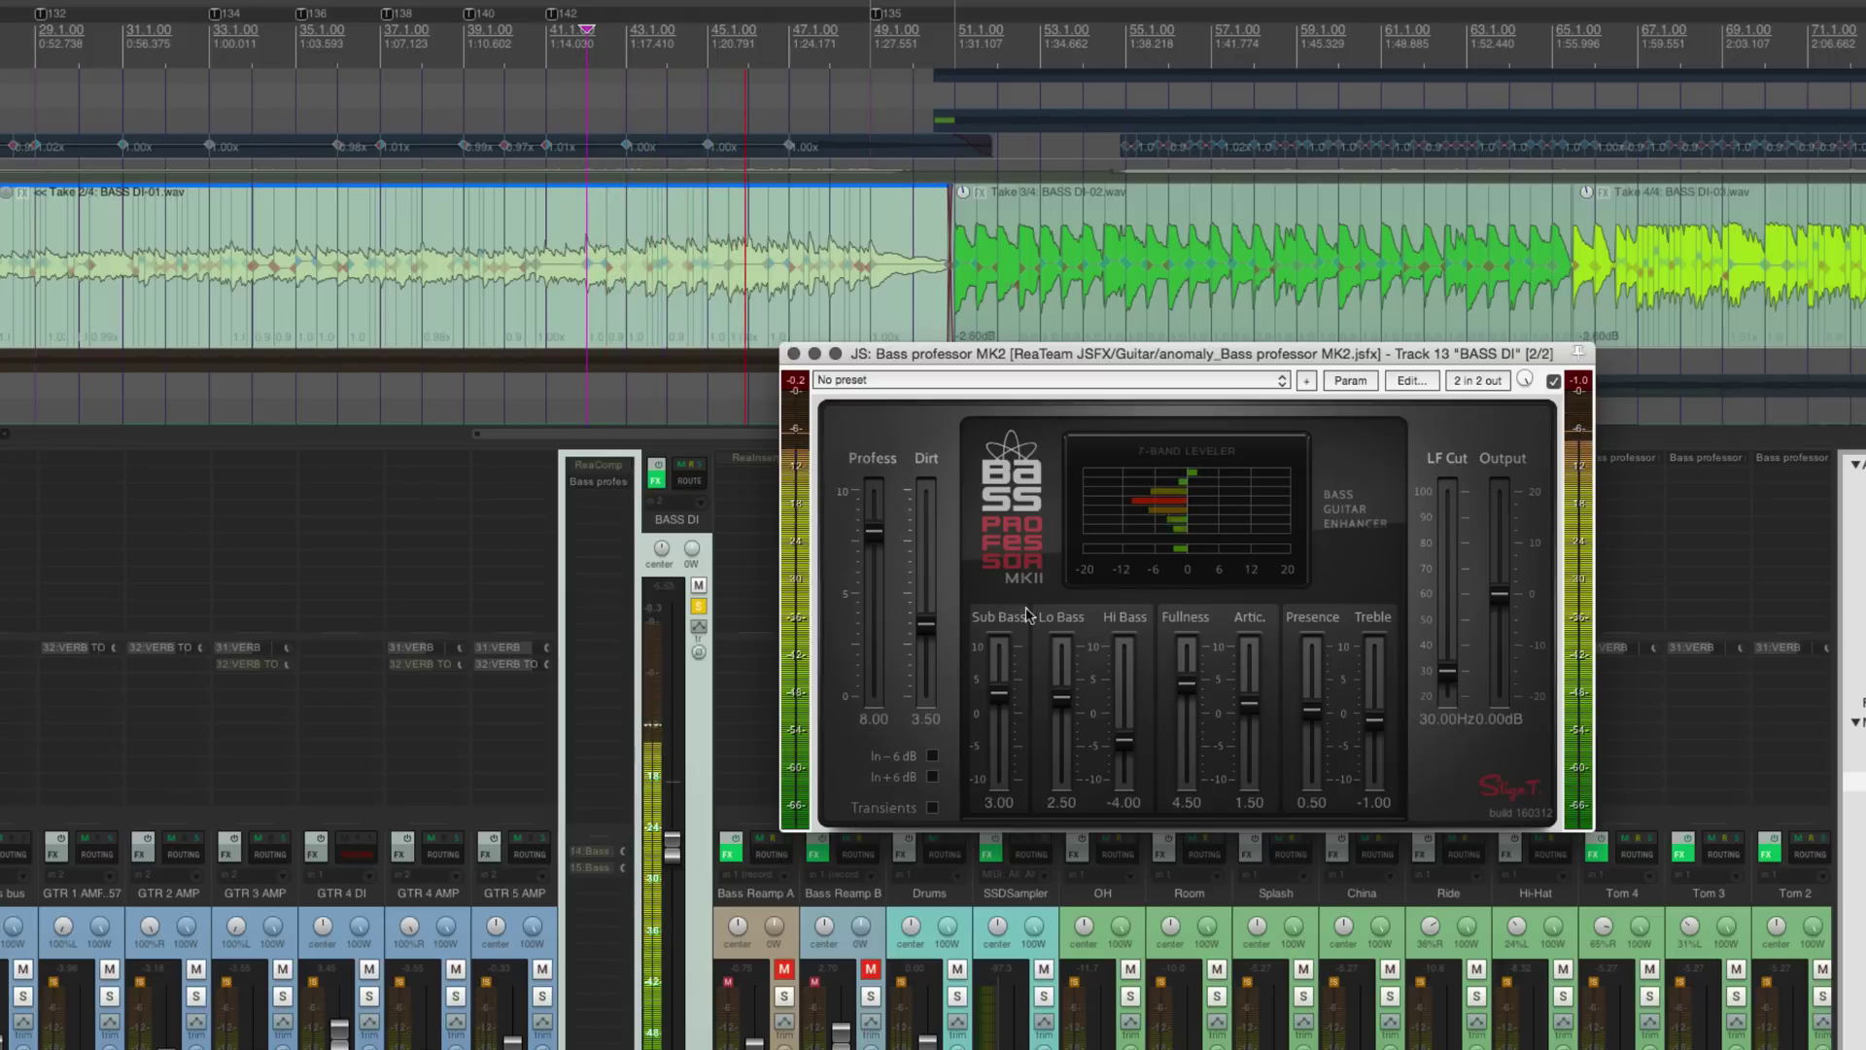
{"action": "left_click_drag", "start_coordinate": [873, 532], "coordinate": [873, 574]}
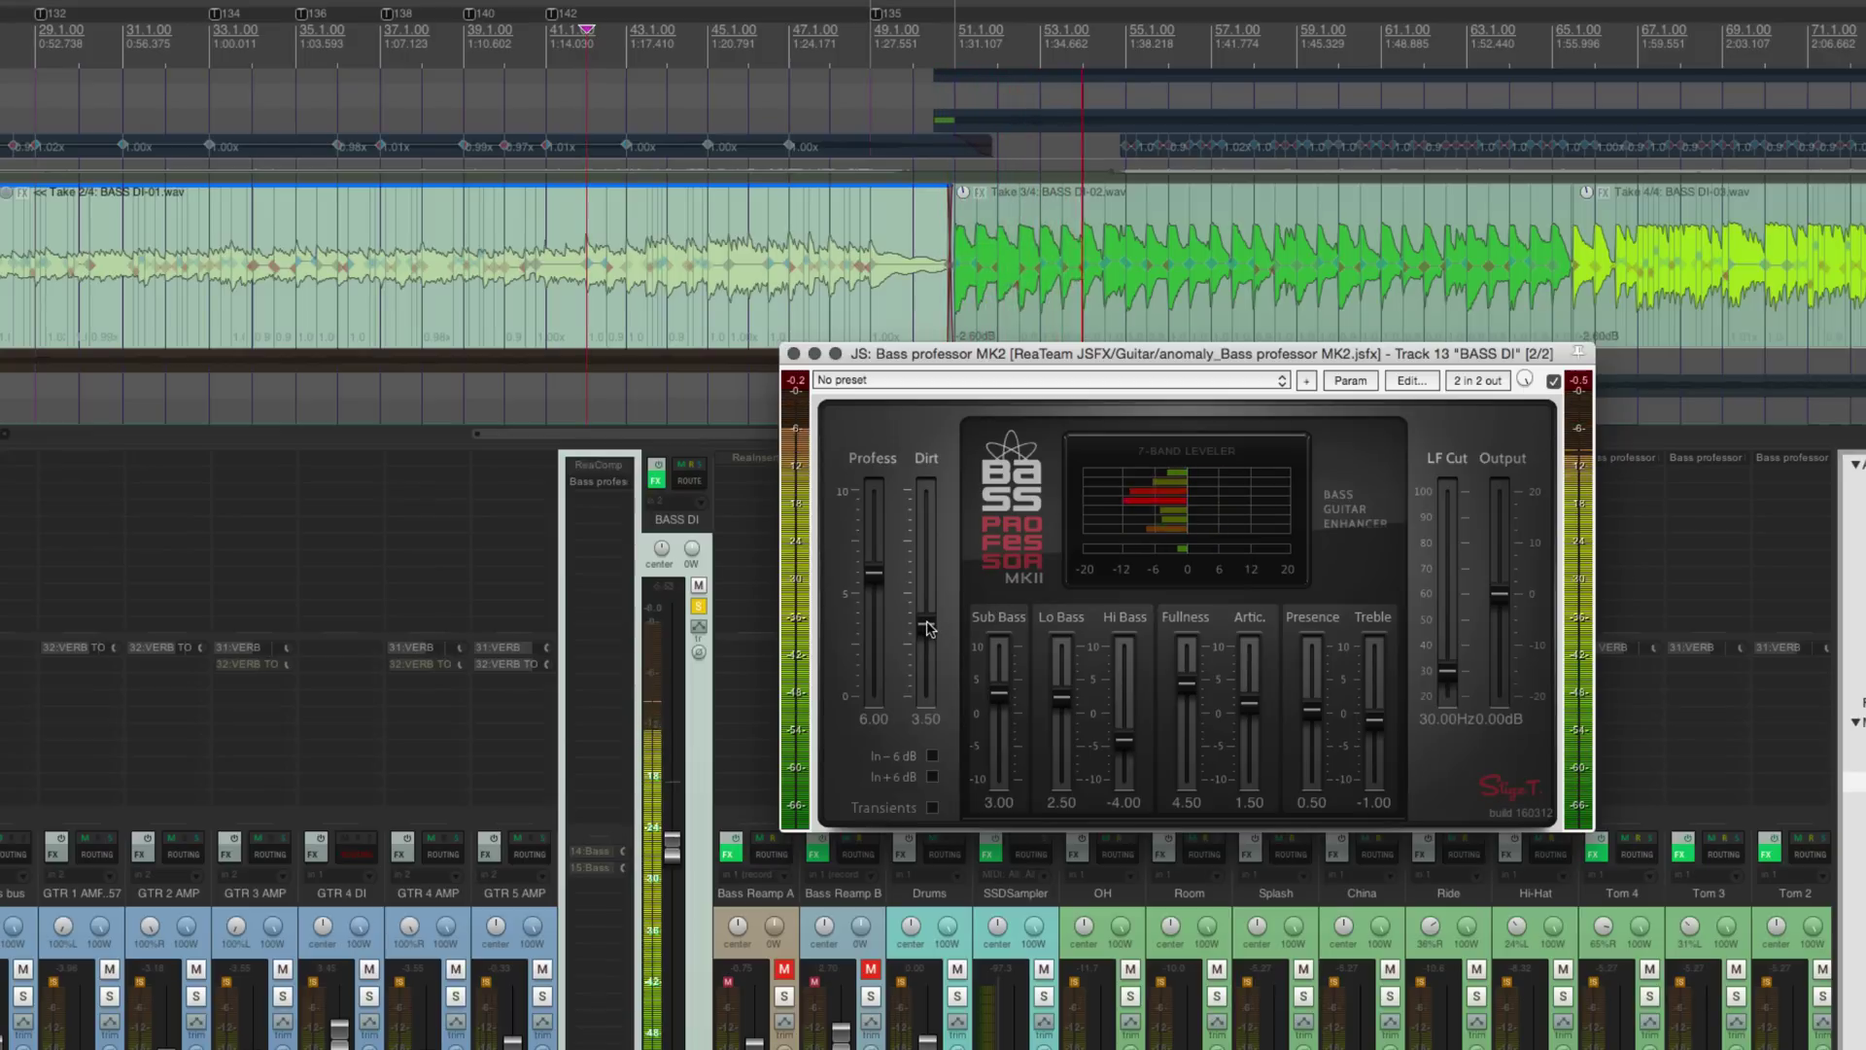
Set Dirt to 4.25, adjust the Sub Bass and Hi Bass faders, and set Profess to 5.00.
{"action": "mouse_move", "coordinate": [925, 624]}
{"action": "left_mouse_down"}
{"action": "mouse_move", "coordinate": [926, 698]}
{"action": "mouse_move", "coordinate": [924, 515]}
{"action": "mouse_move", "coordinate": [925, 609]}
{"action": "left_mouse_up"}
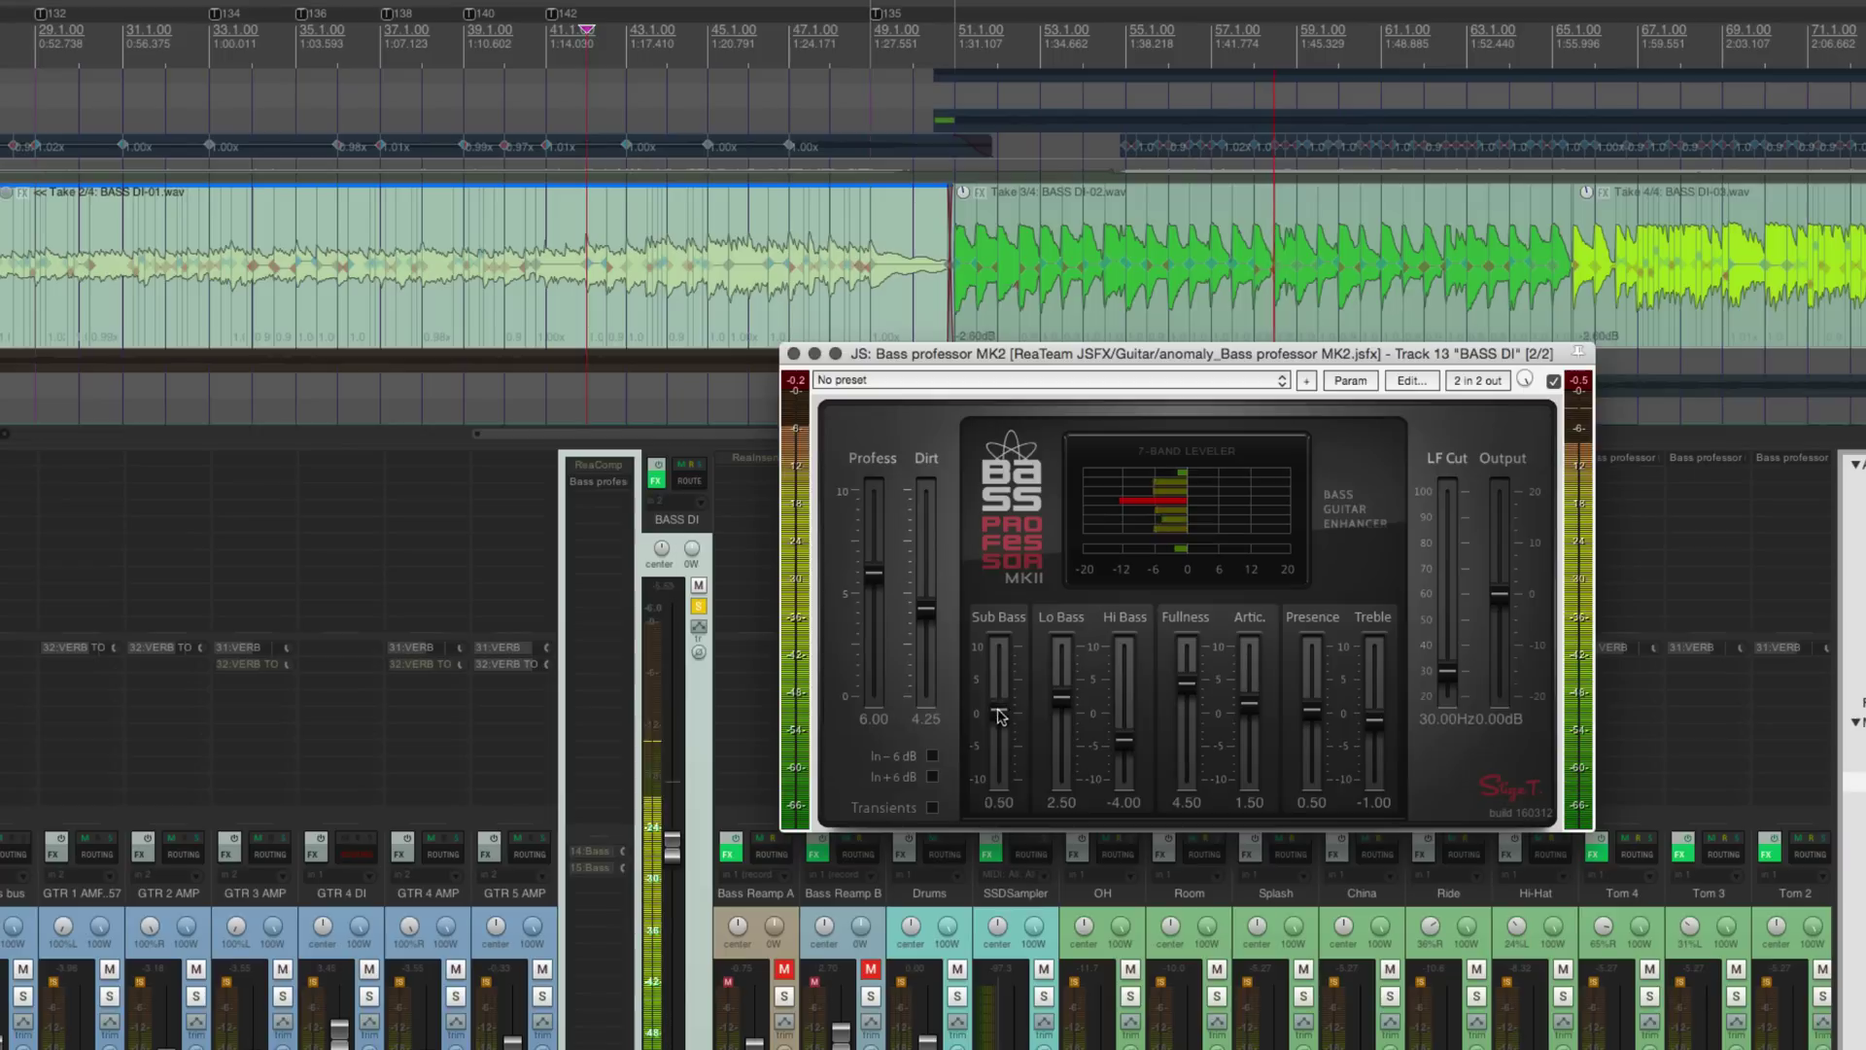
{"action": "left_click_drag", "start_coordinate": [998, 693], "coordinate": [1063, 690]}
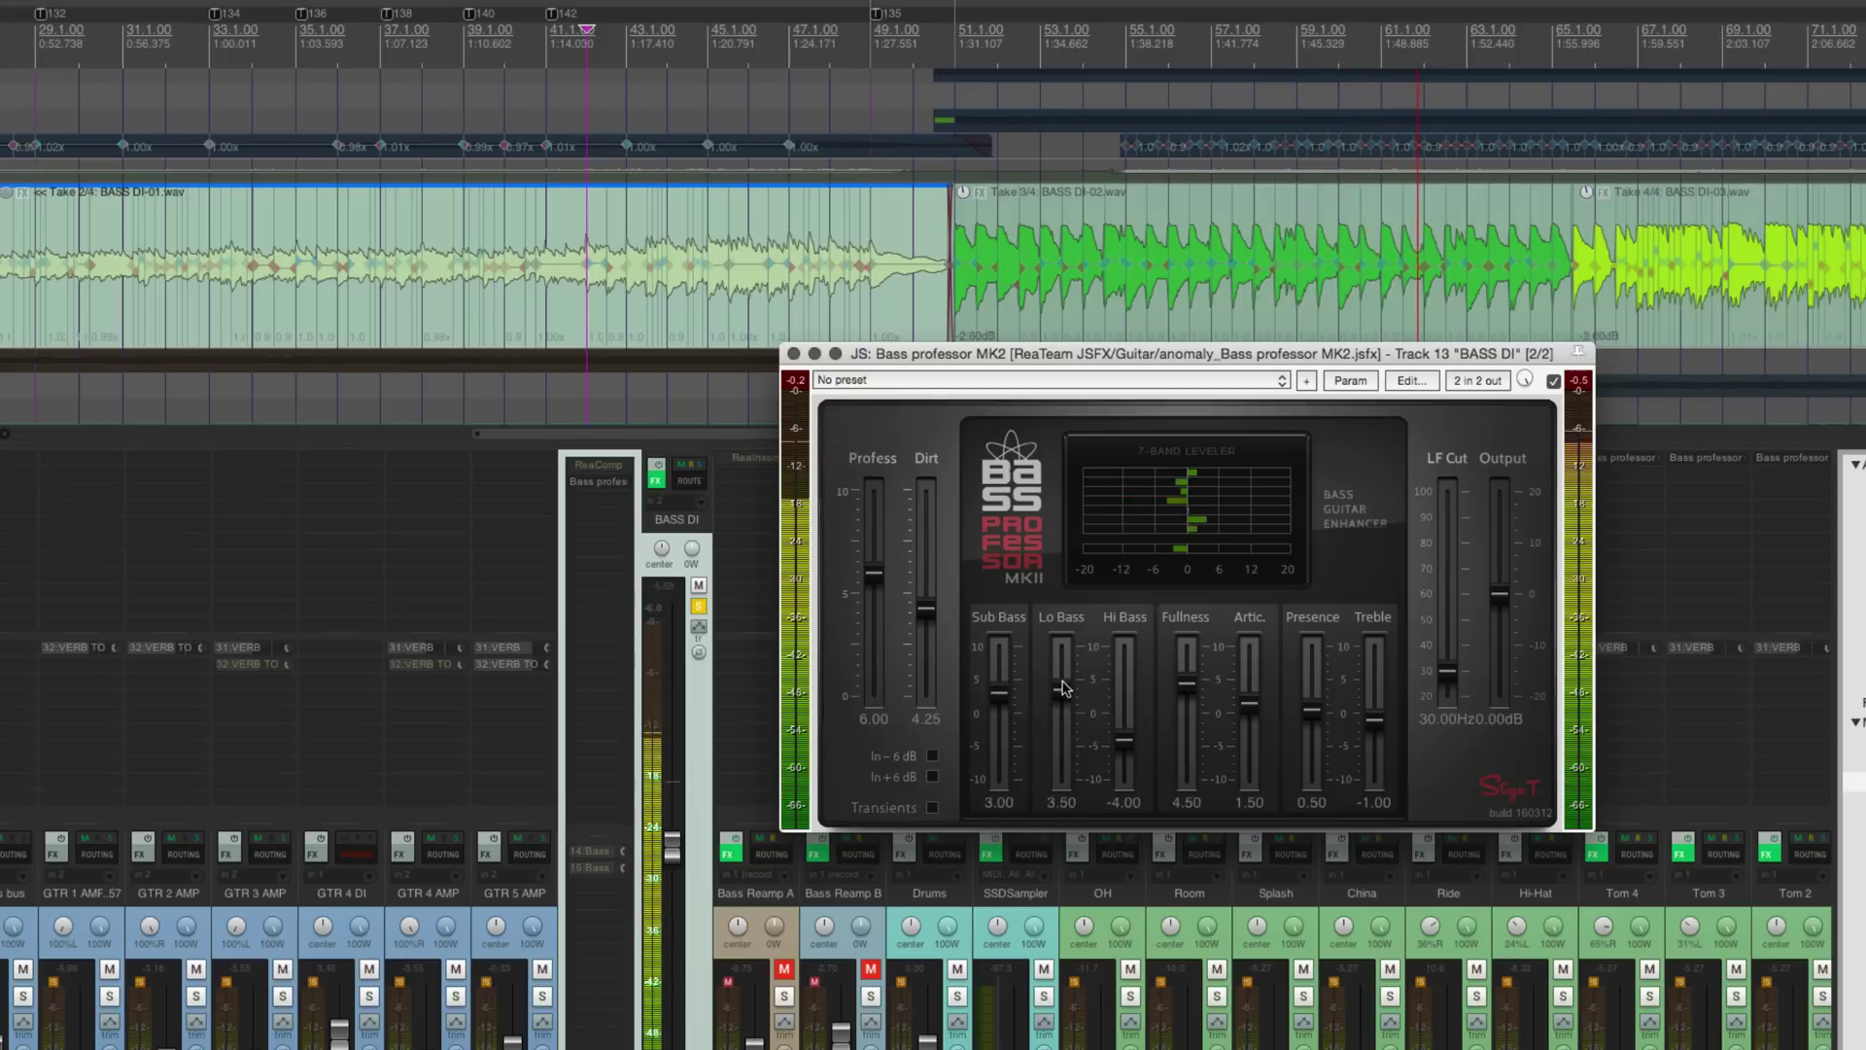
{"action": "left_click_drag", "start_coordinate": [1125, 745], "coordinate": [1373, 693]}
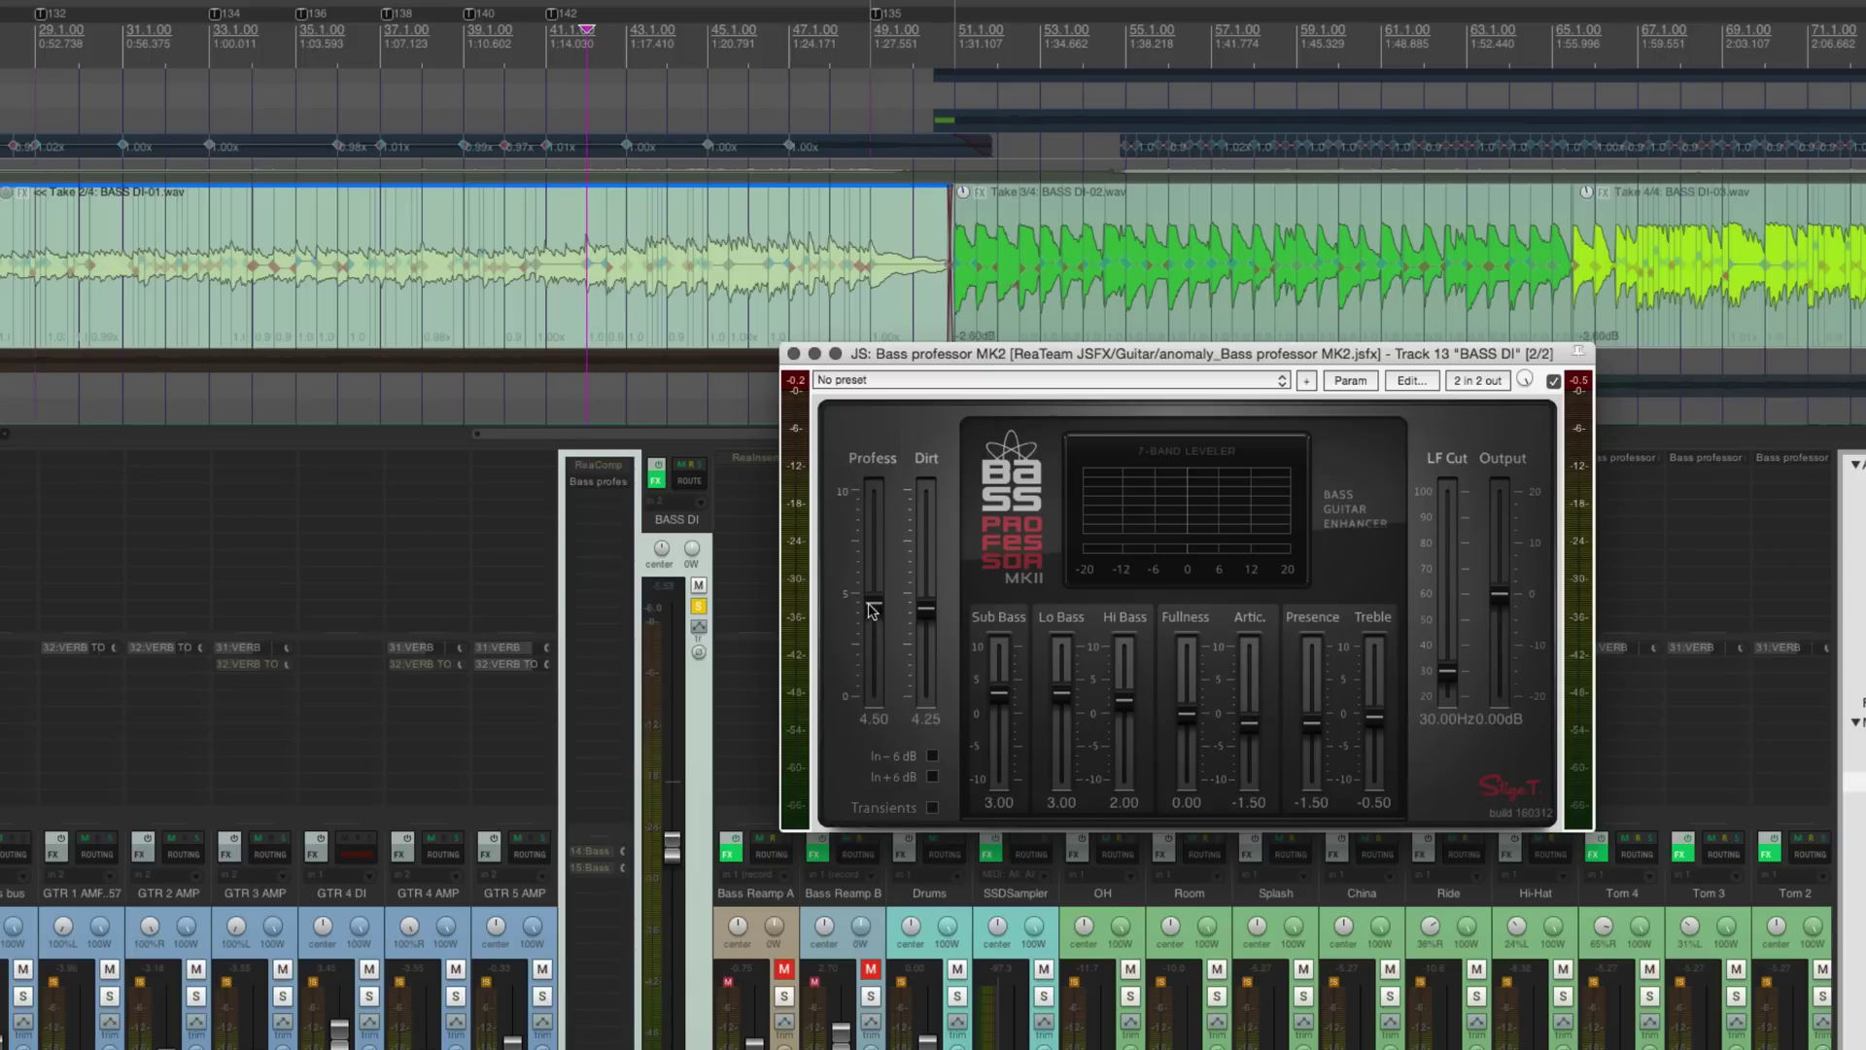
{"action": "left_click_drag", "start_coordinate": [872, 611], "coordinate": [872, 603]}
{"action": "left_click_drag", "start_coordinate": [975, 362], "coordinate": [934, 450]}
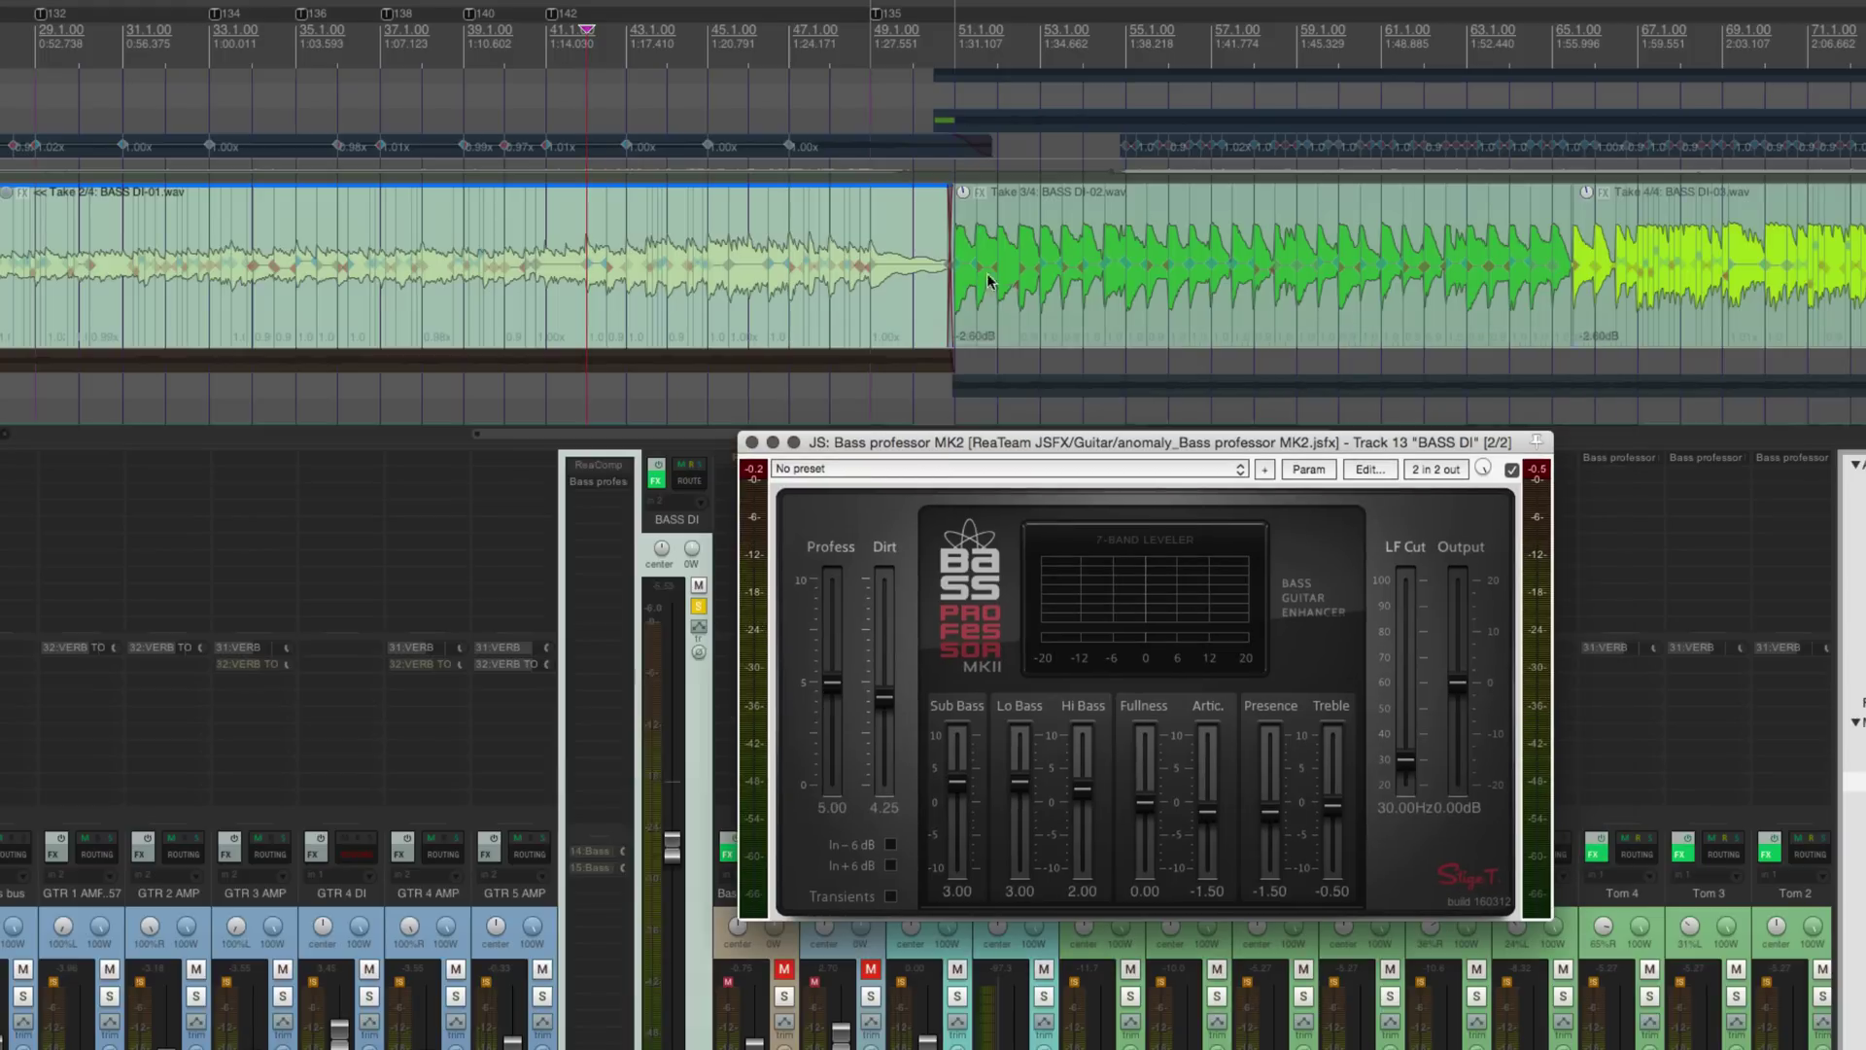
Play the later bass section with the plugin bypassed, then again with it active.
{"action": "left_click", "coordinate": [870, 309]}
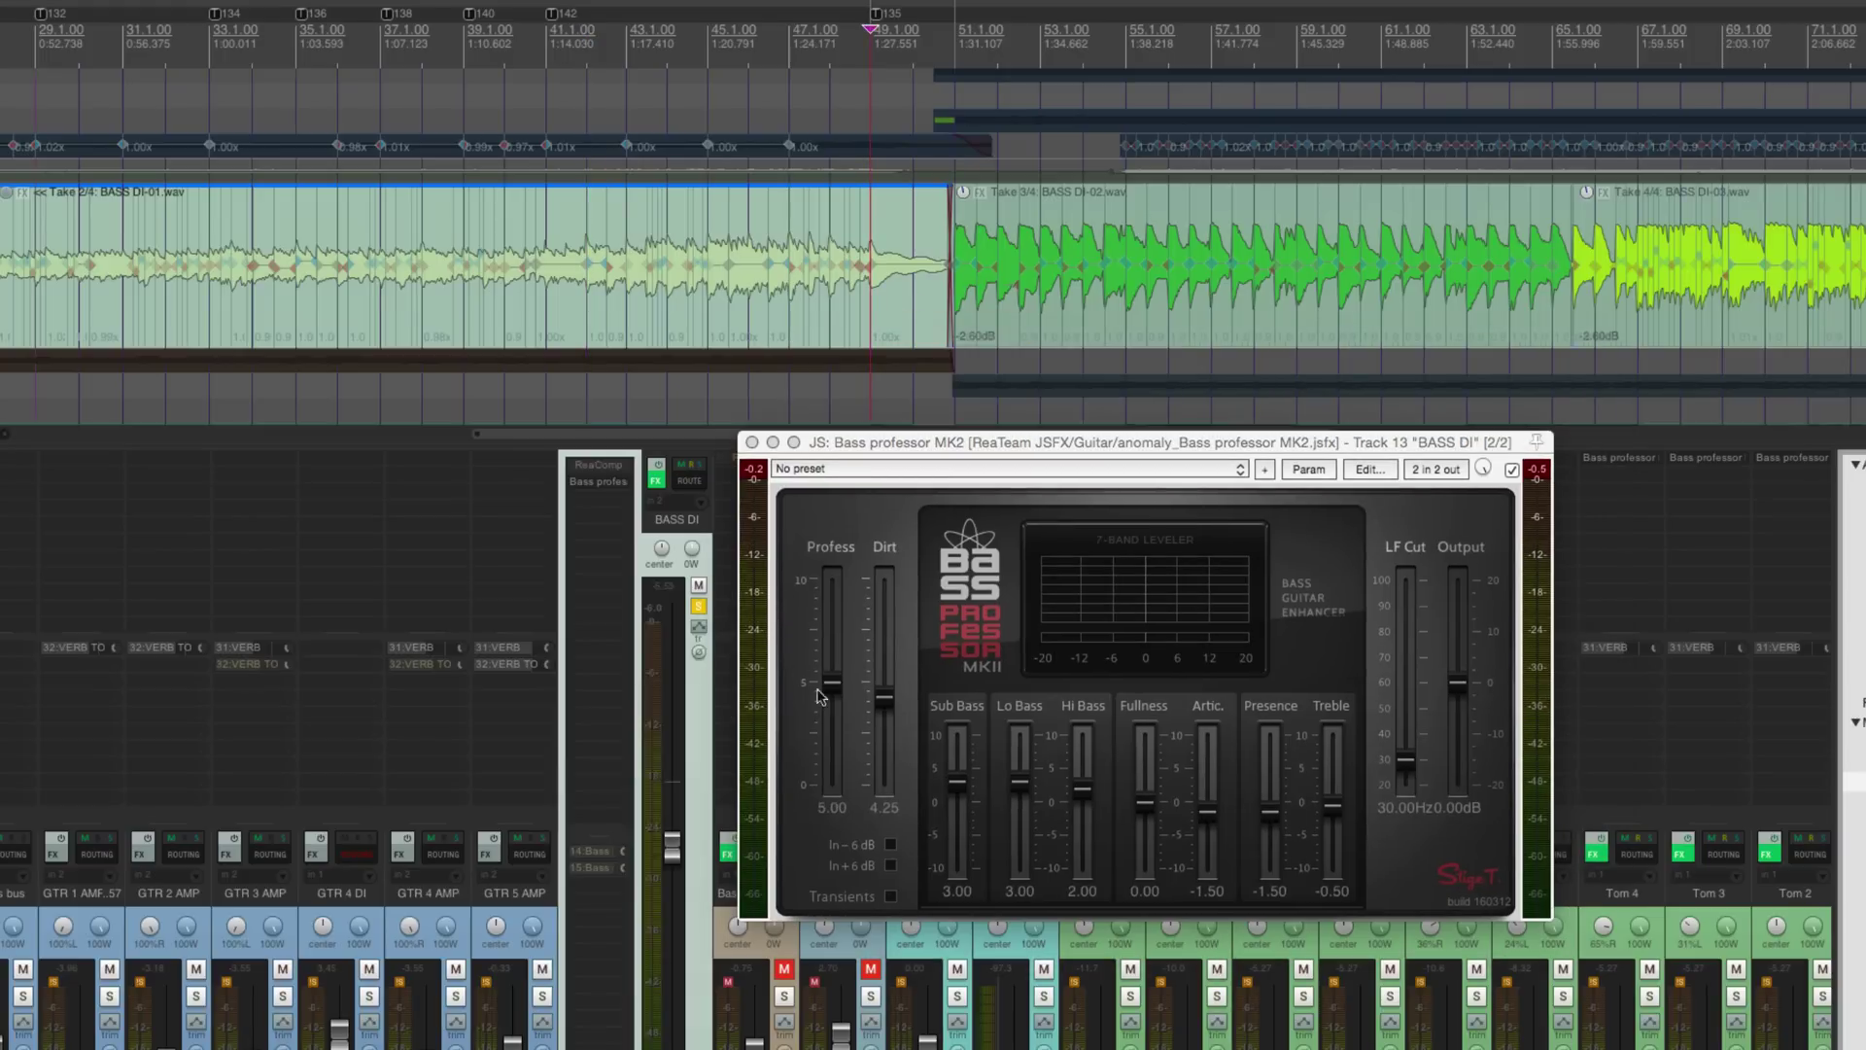
{"action": "key", "text": "space"}
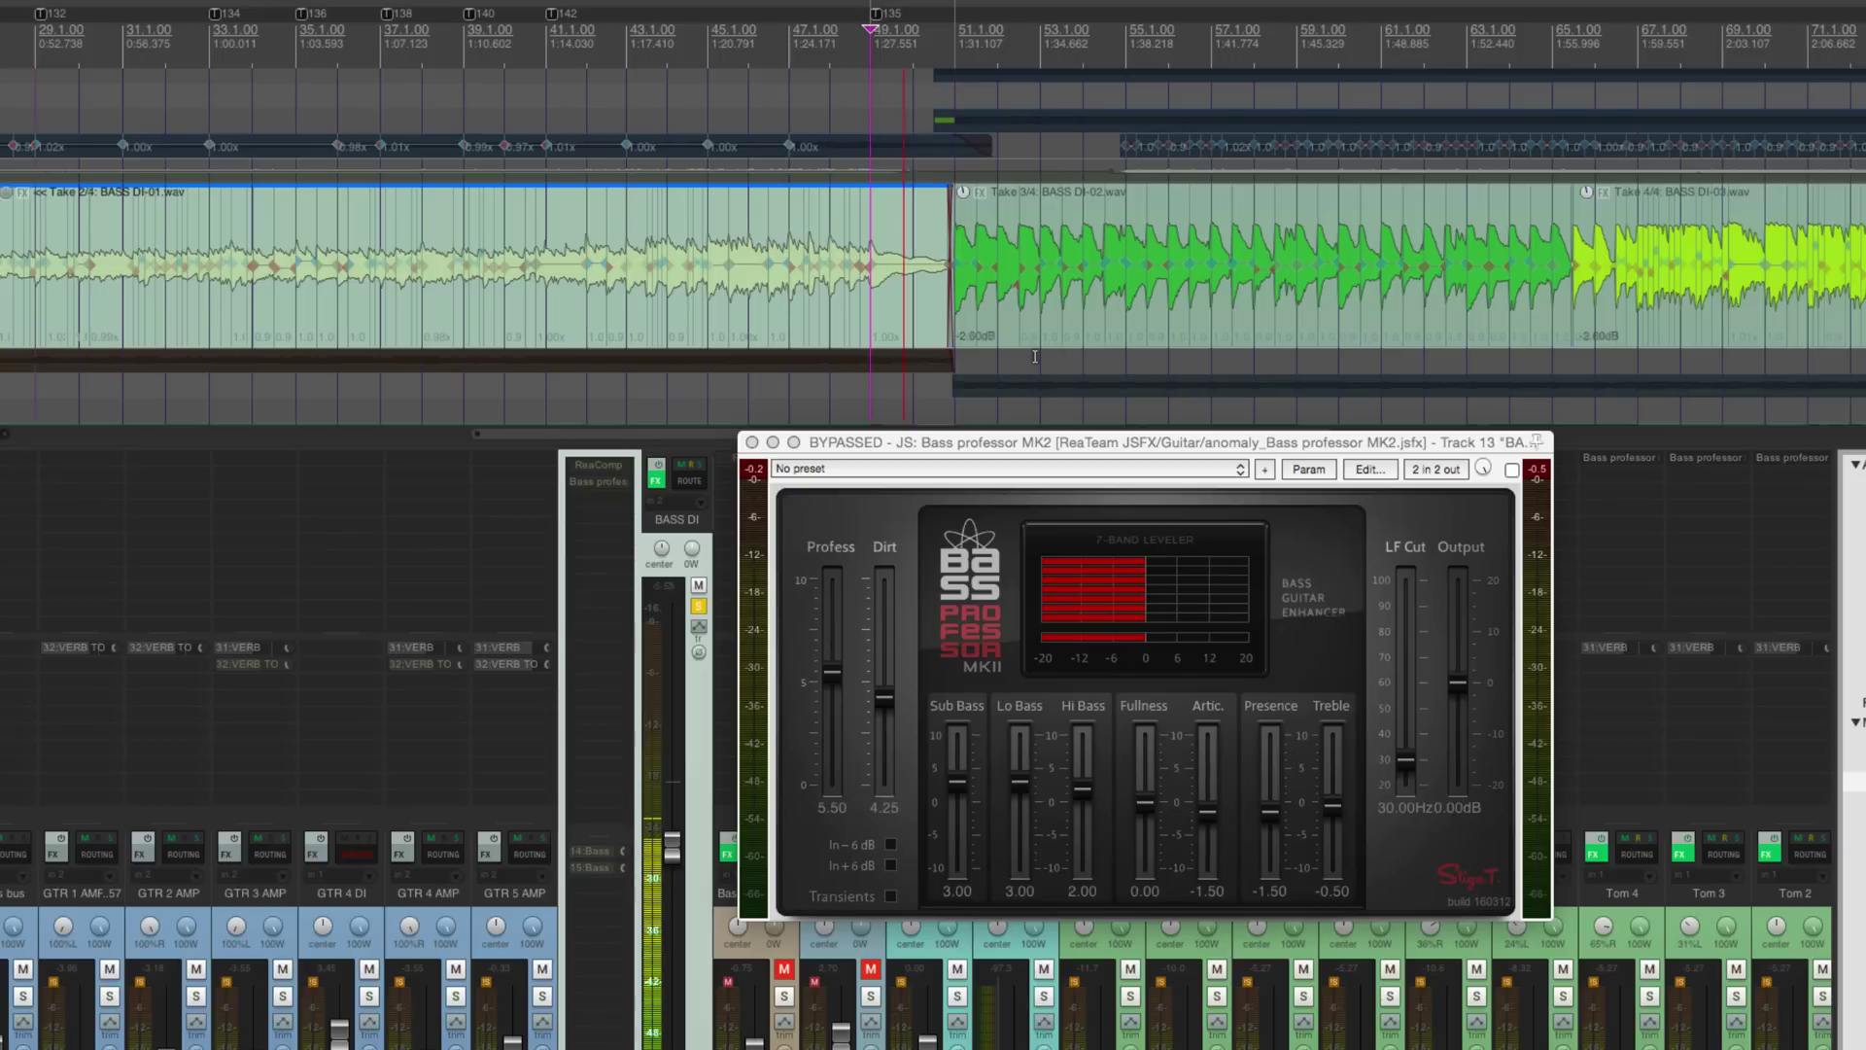
{"action": "key", "text": "space"}
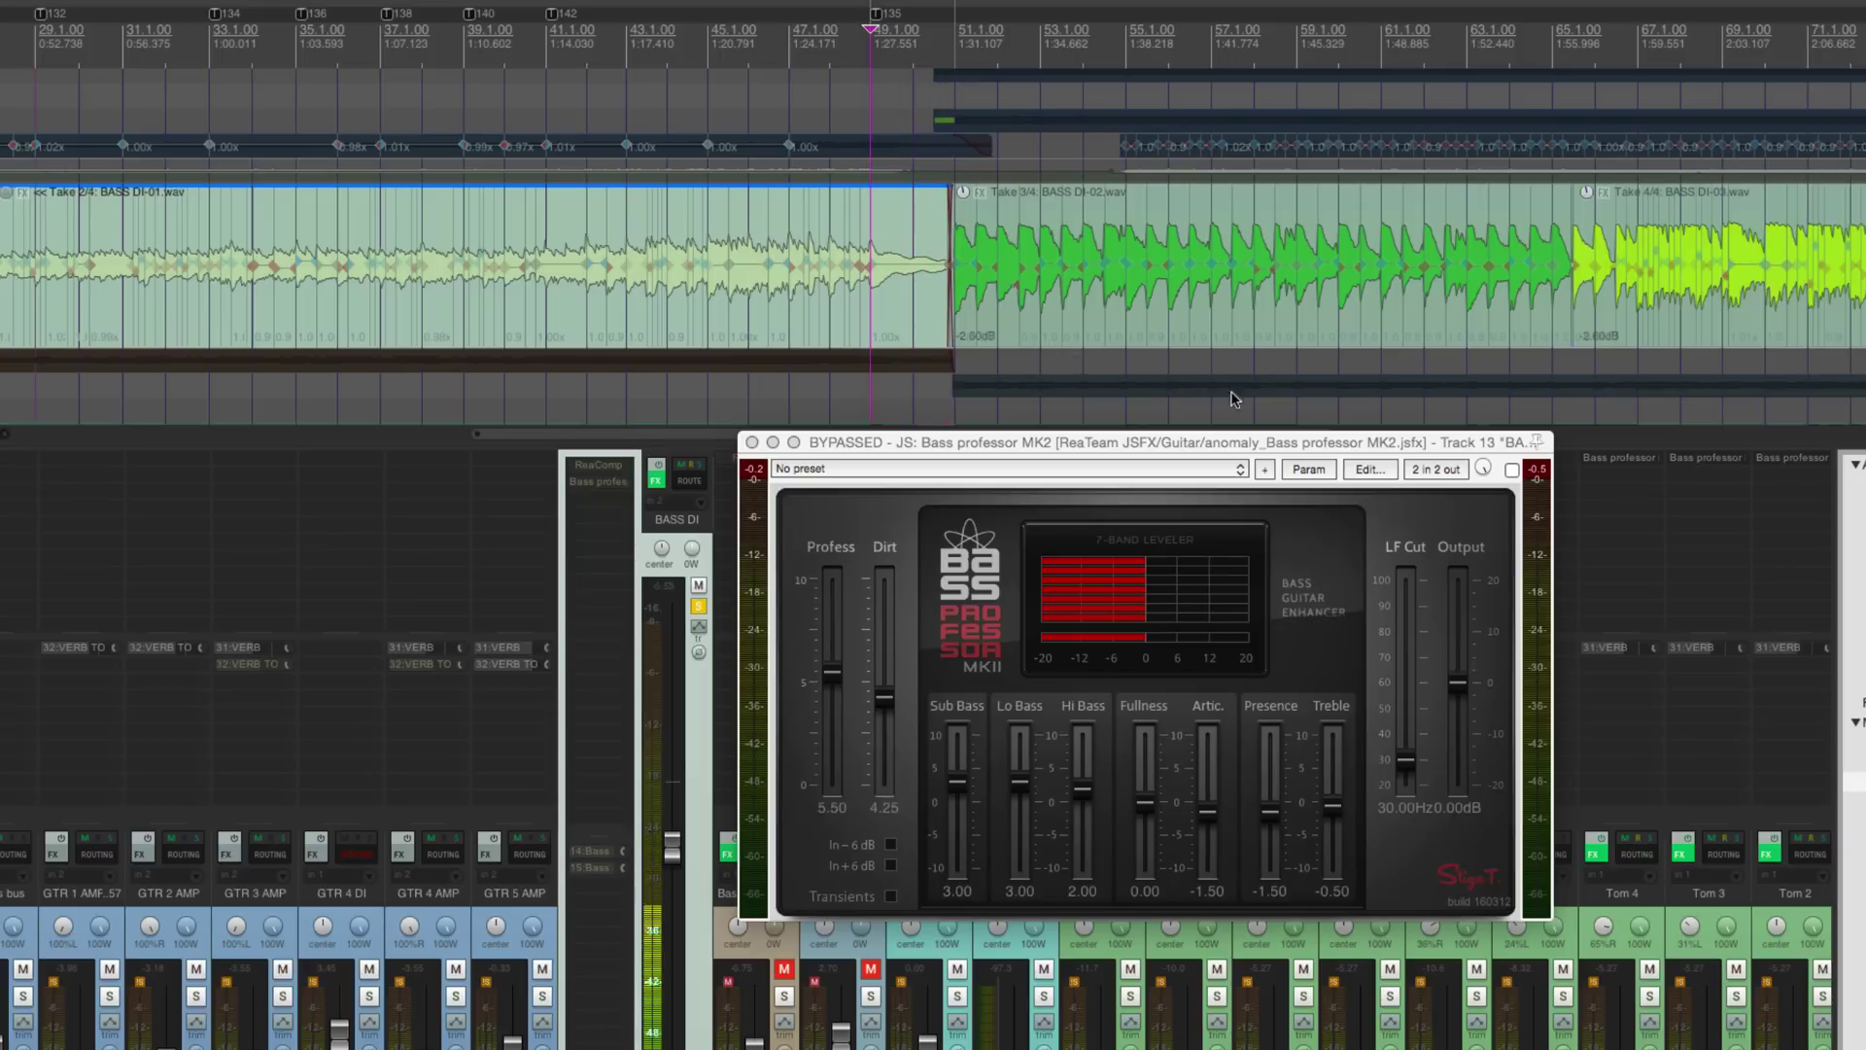
{"action": "left_click", "coordinate": [1511, 470]}
{"action": "key", "text": "space"}
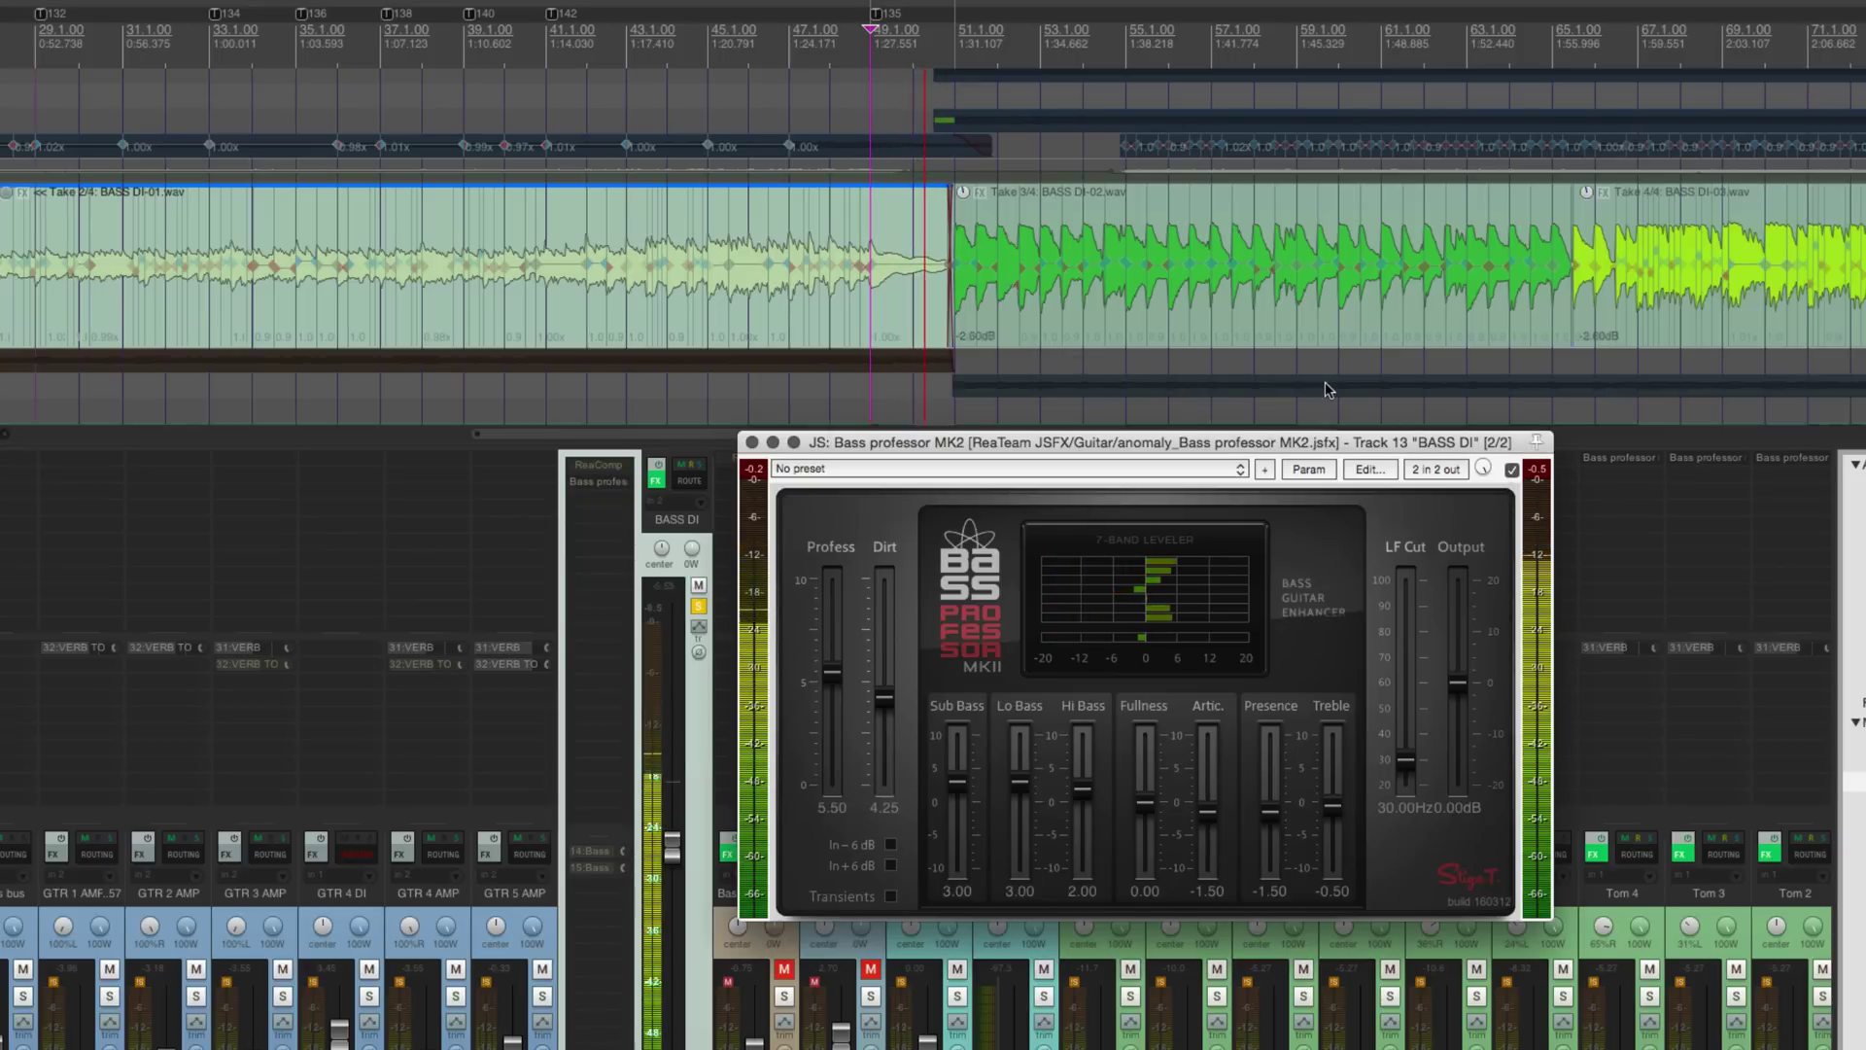
{"action": "key", "text": "space"}
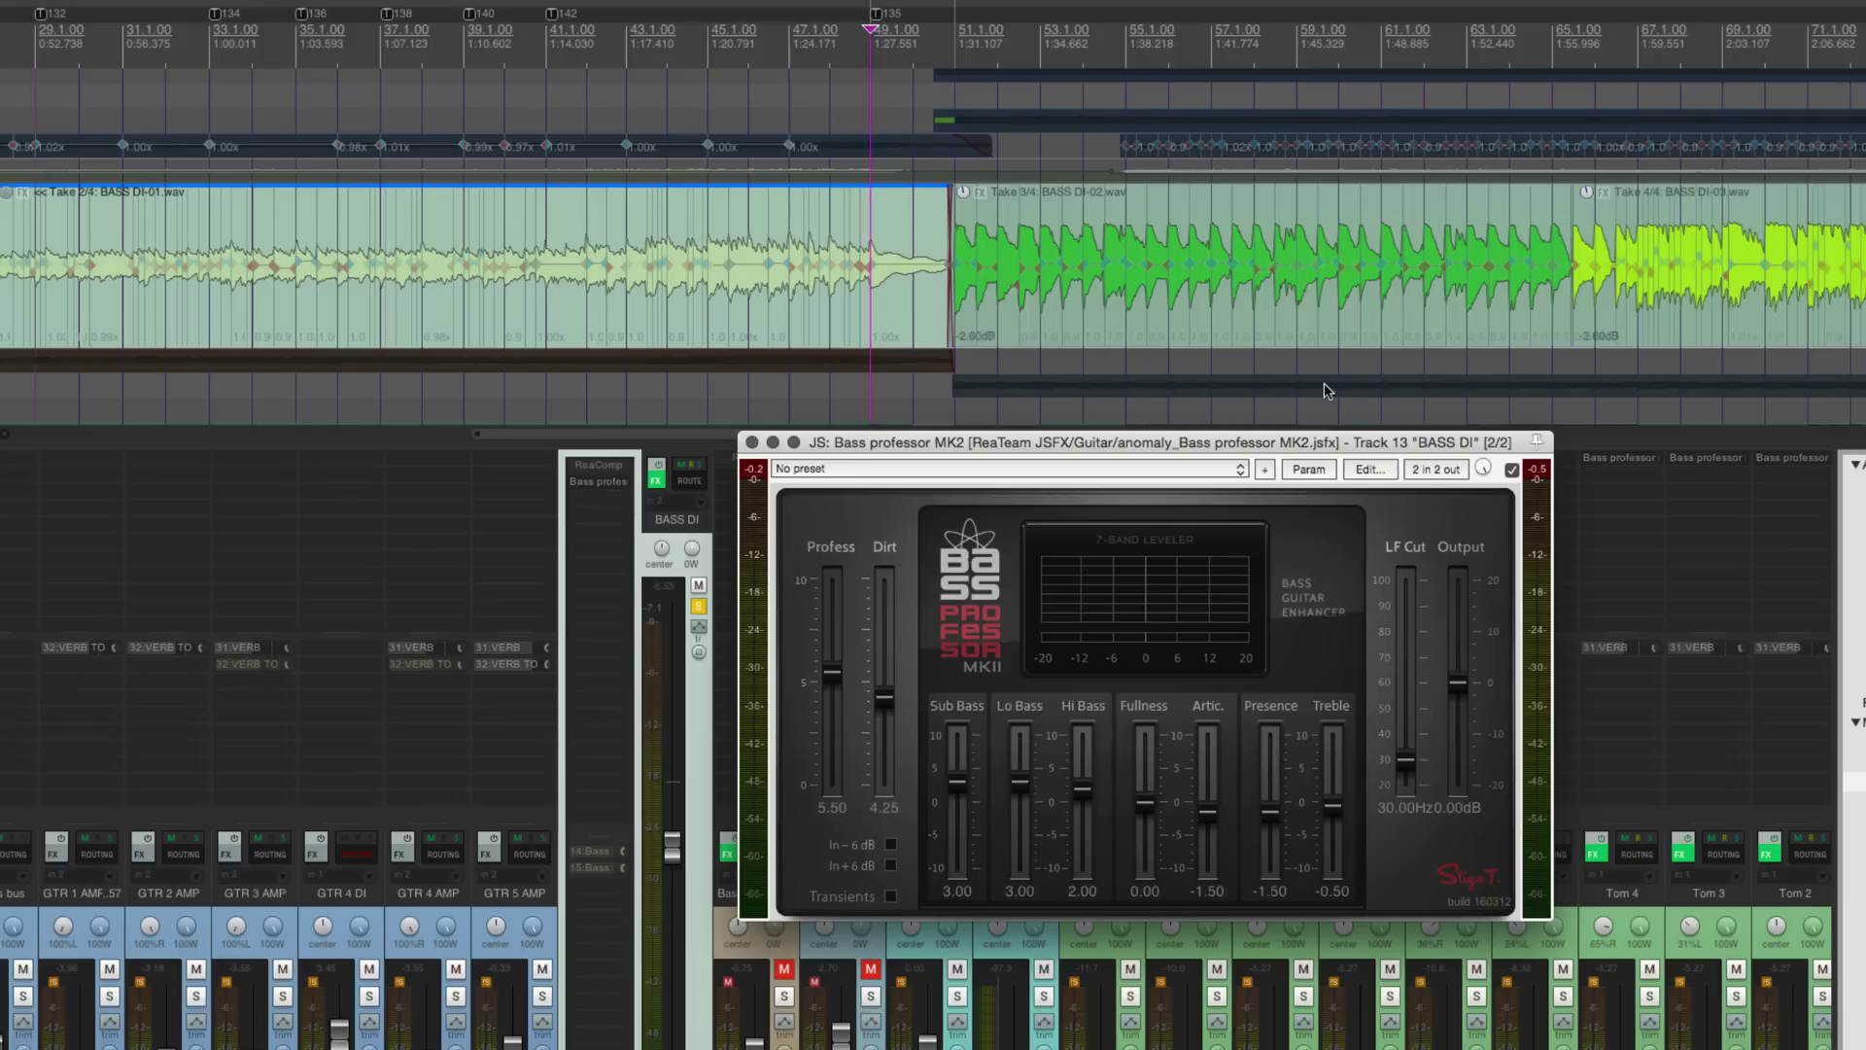
Reset Sub Bass to 0.00 on the bass's Bass professor MK2.
{"action": "scroll", "coordinate": [1325, 390], "scroll_direction": "right", "scroll_amount": 2}
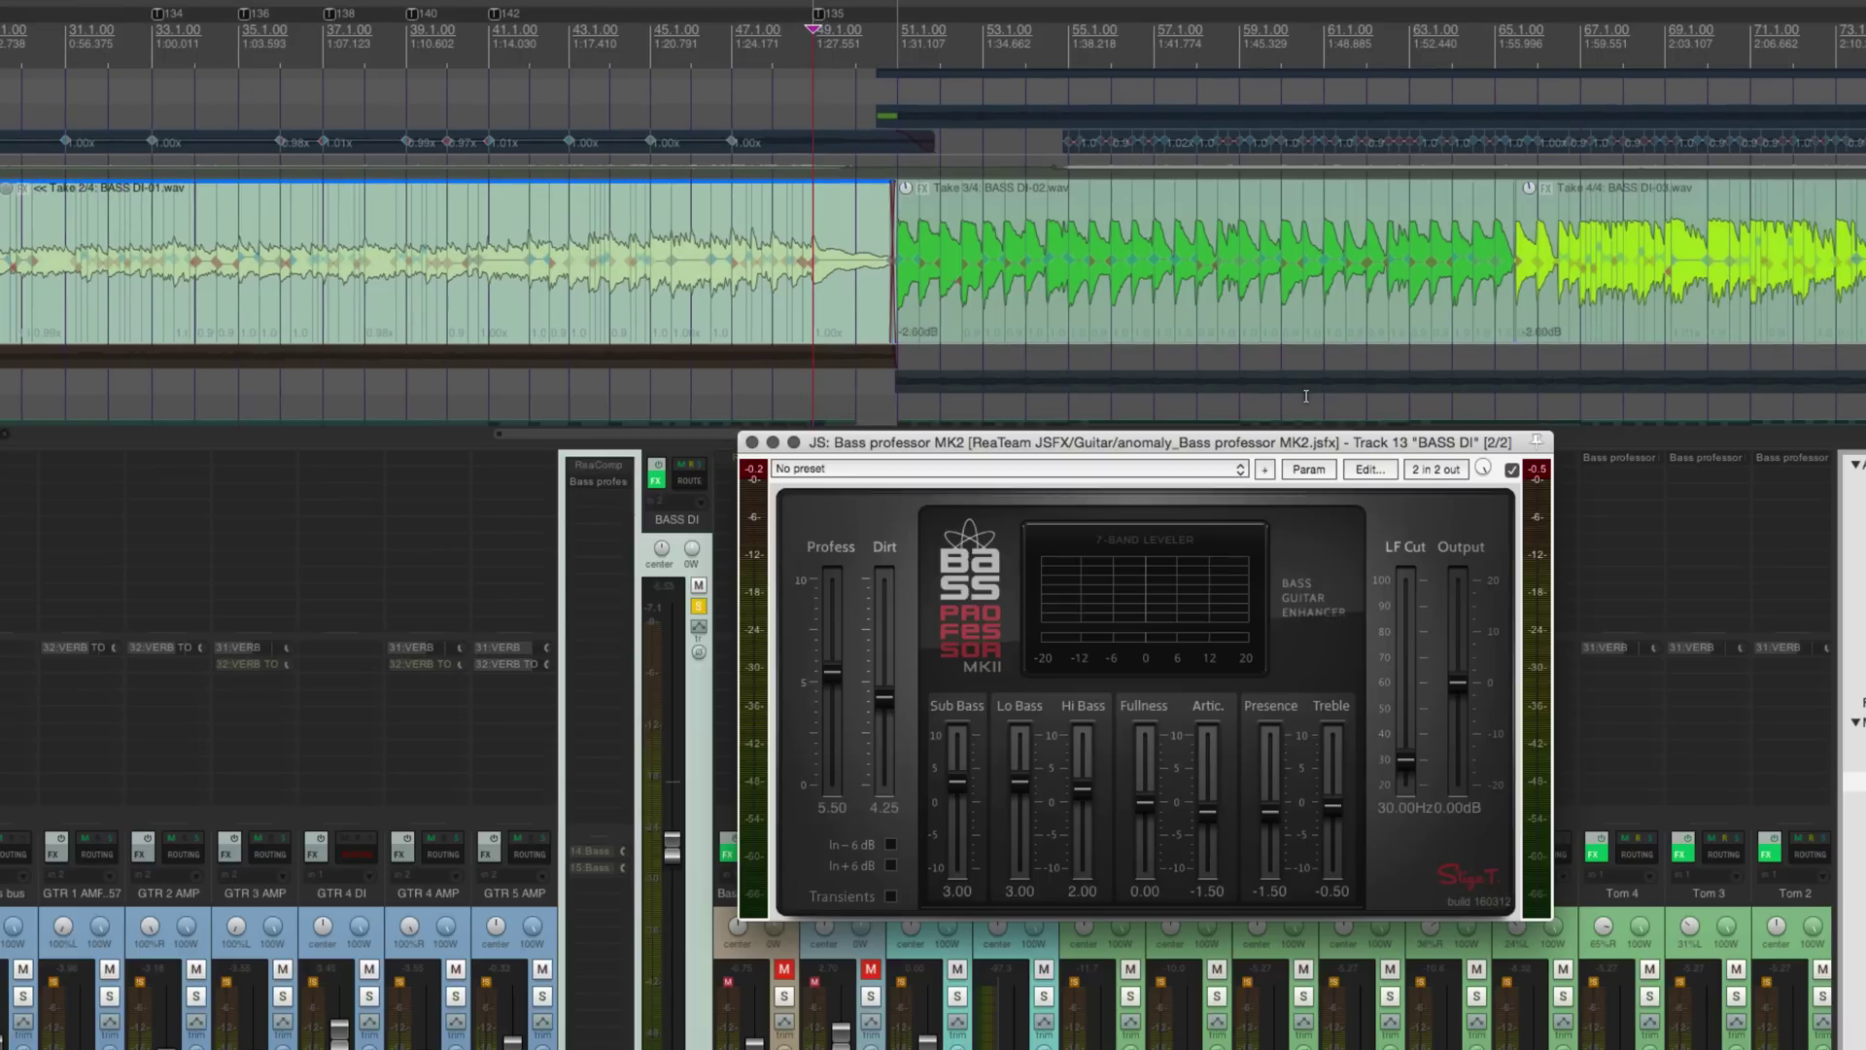
{"action": "left_click_drag", "start_coordinate": [897, 442], "coordinate": [992, 397]}
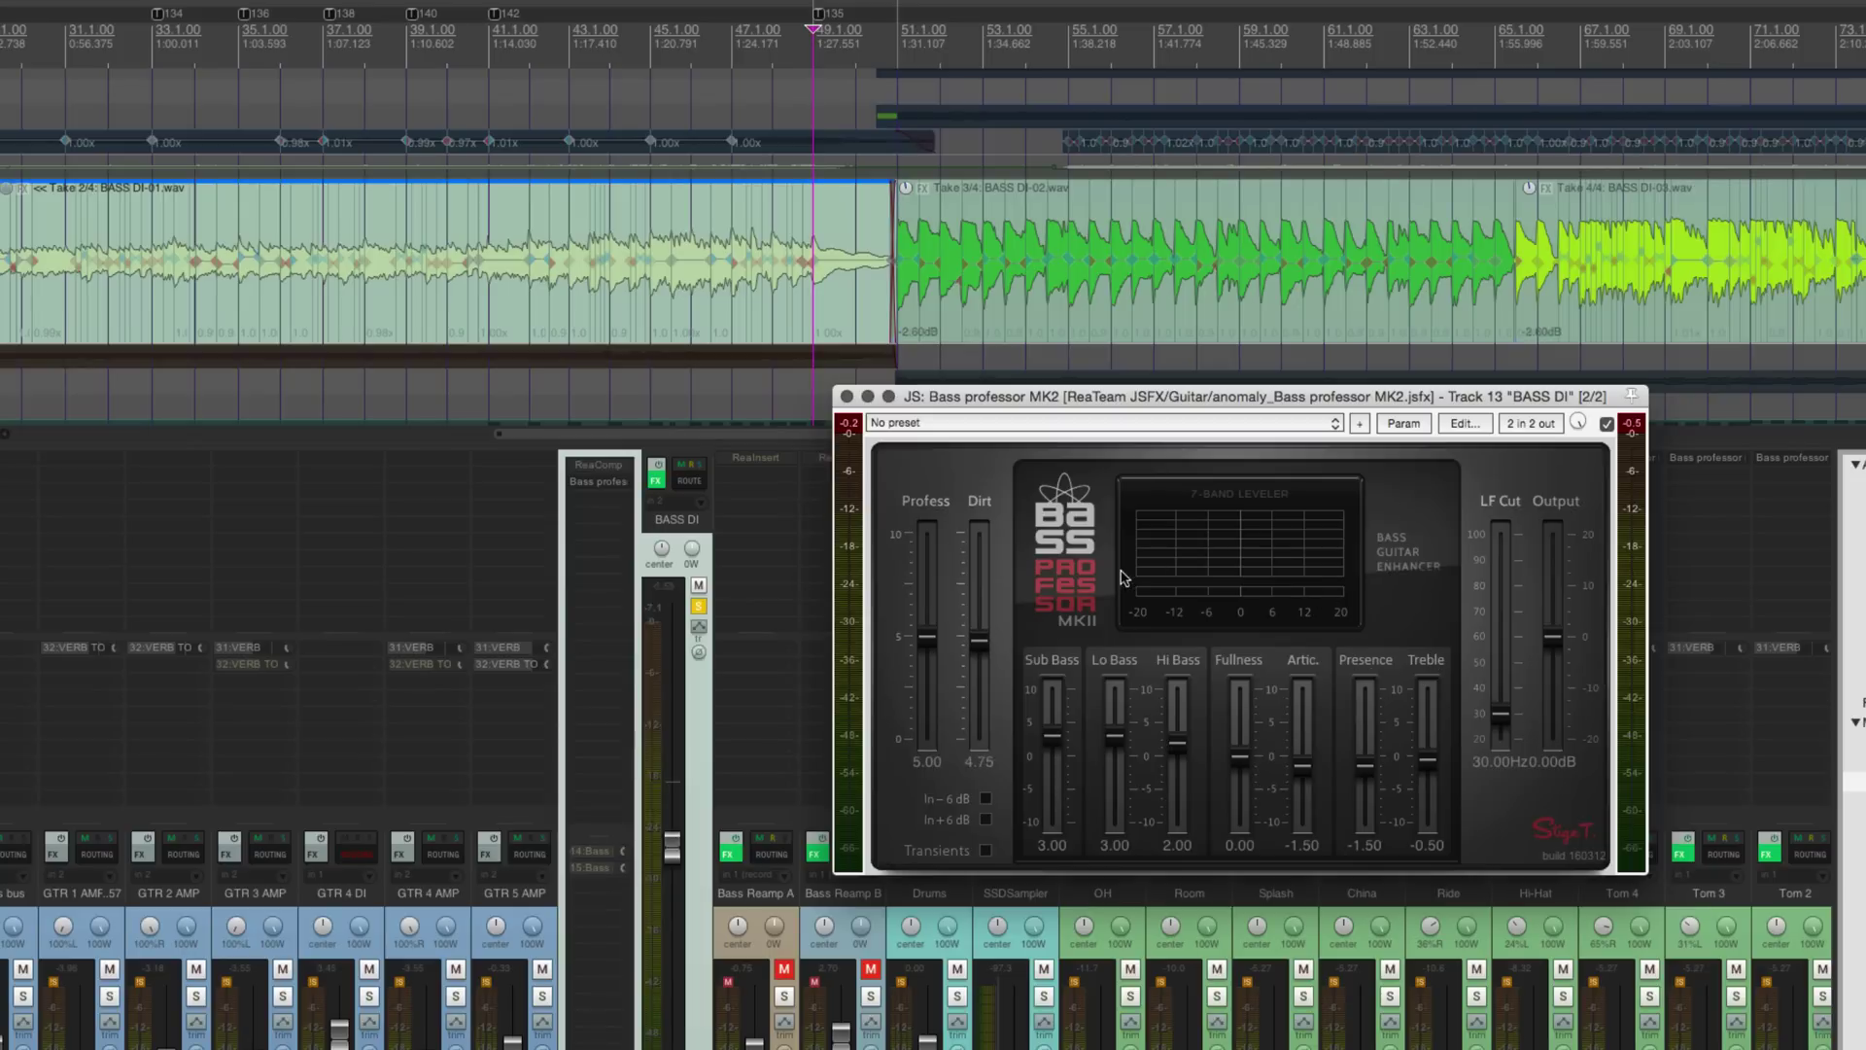
{"action": "double_click", "coordinate": [1032, 755]}
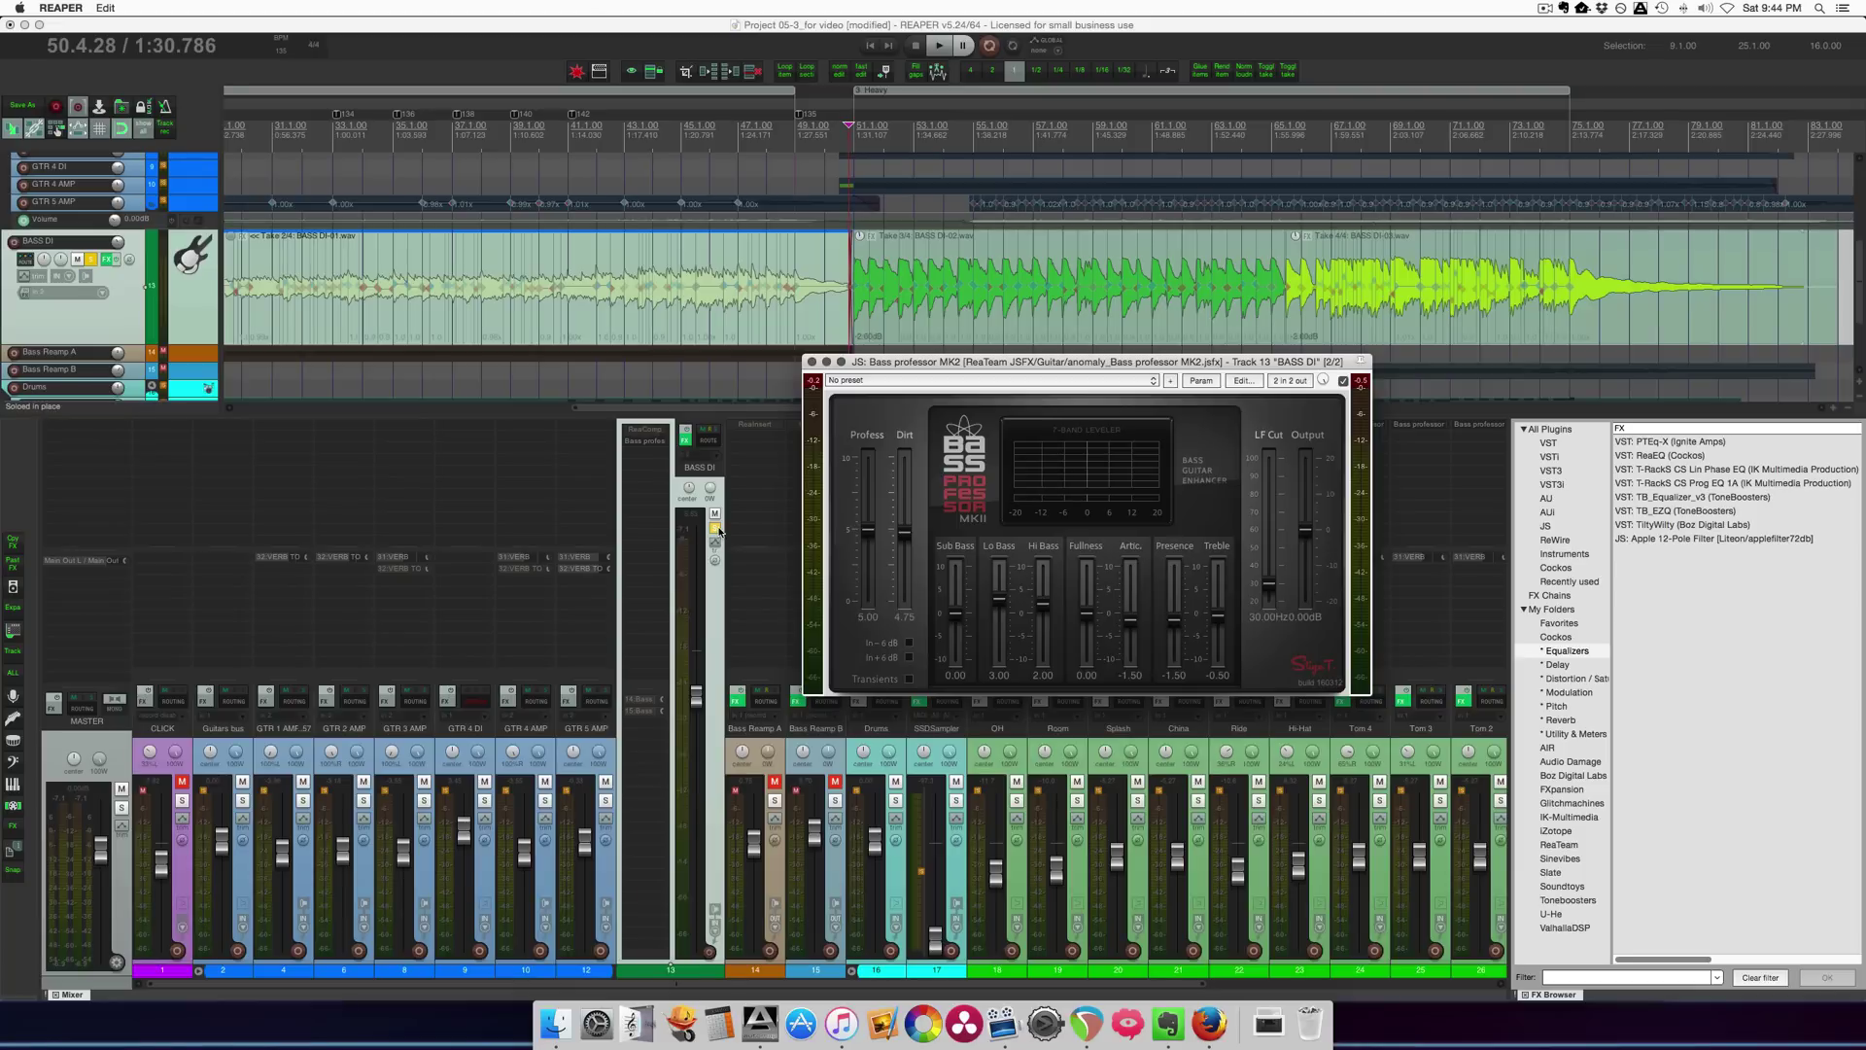
Unsolo the BASS DI track and solo the Snare Top track instead.
{"action": "left_click", "coordinate": [716, 528]}
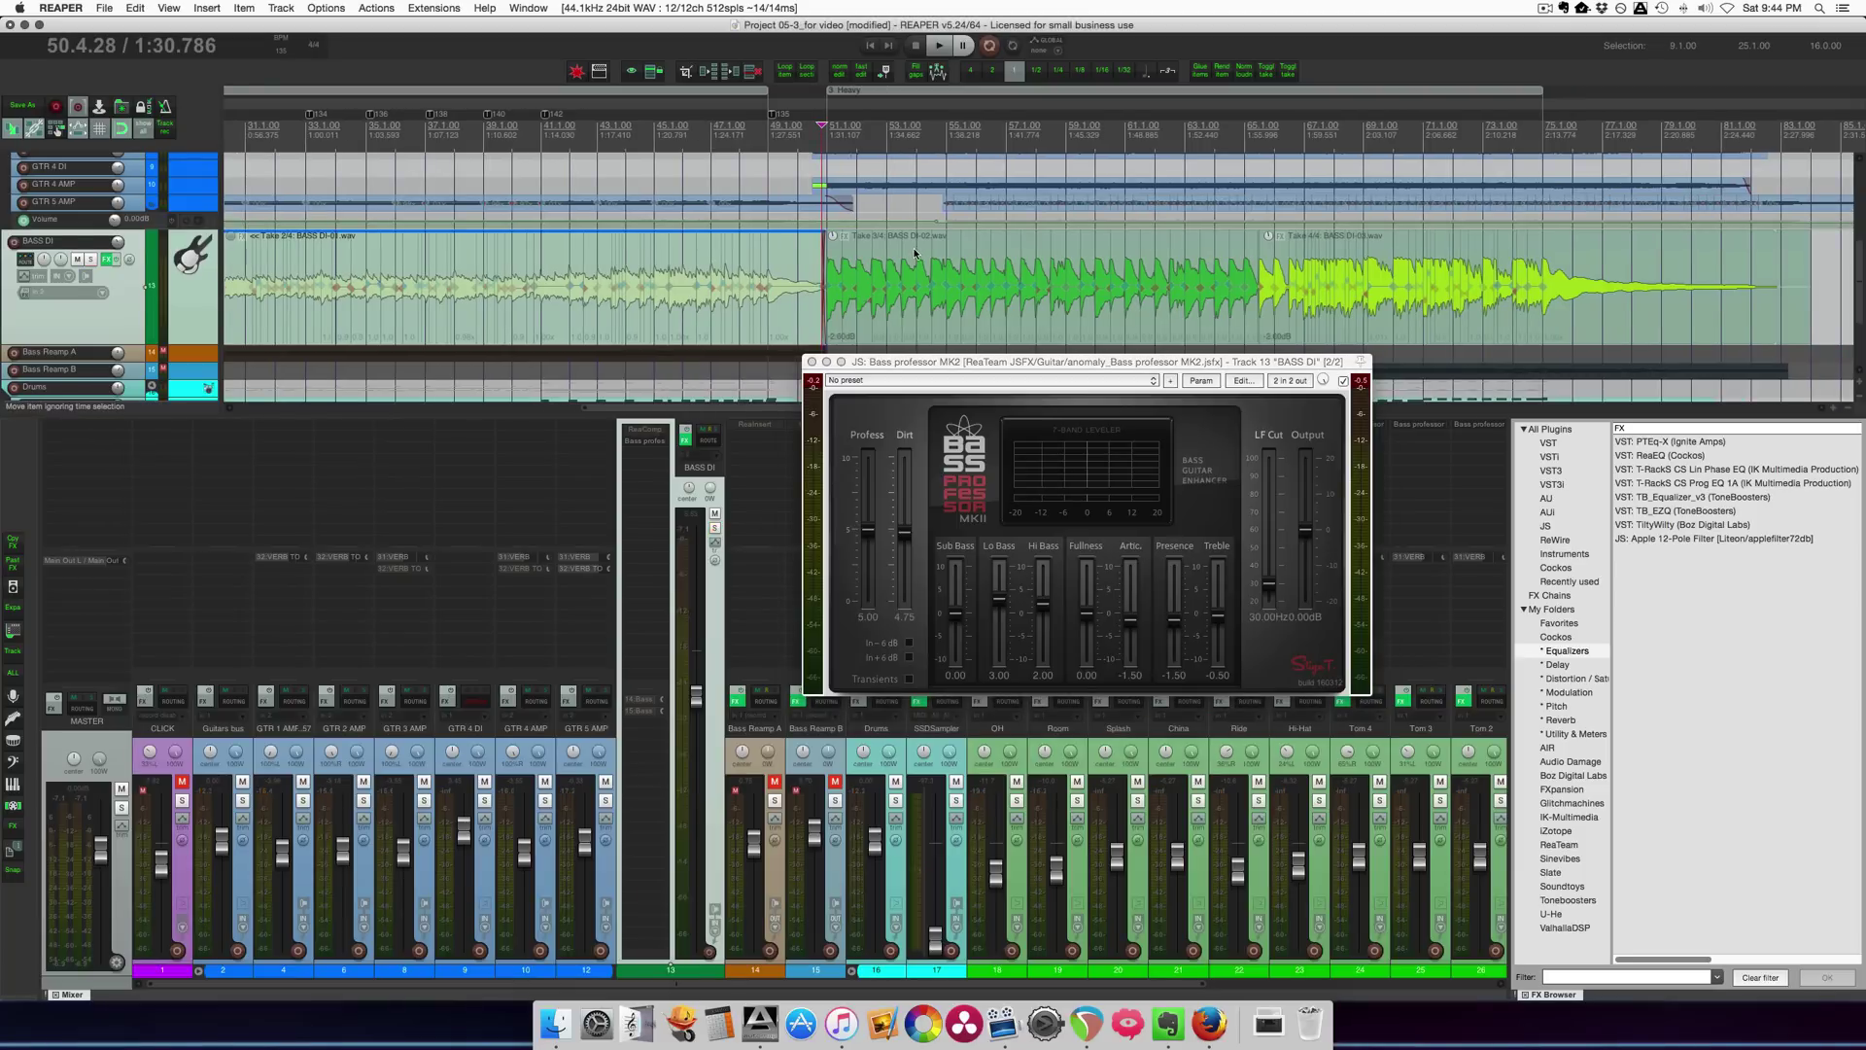
{"action": "scroll", "coordinate": [913, 255], "scroll_direction": "right", "scroll_amount": 5}
{"action": "left_click_drag", "start_coordinate": [836, 985], "coordinate": [1300, 993]}
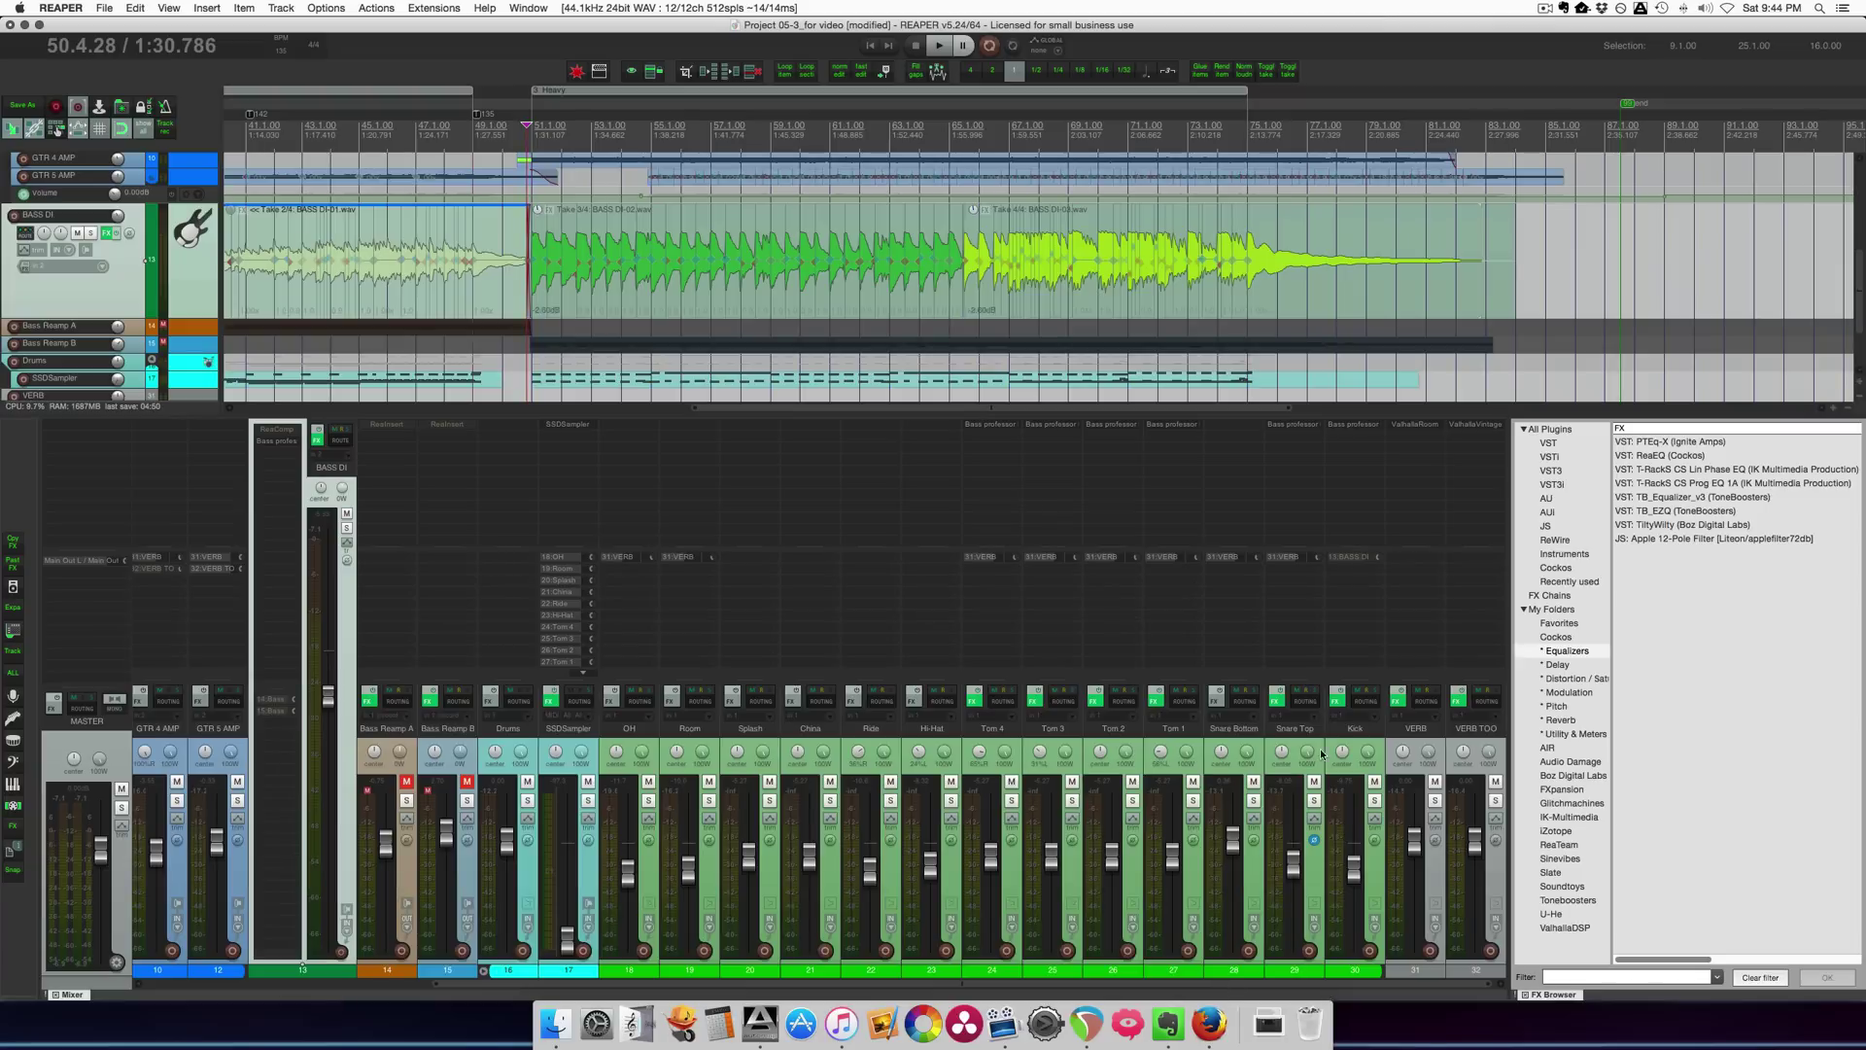
{"action": "left_click", "coordinate": [1310, 805]}
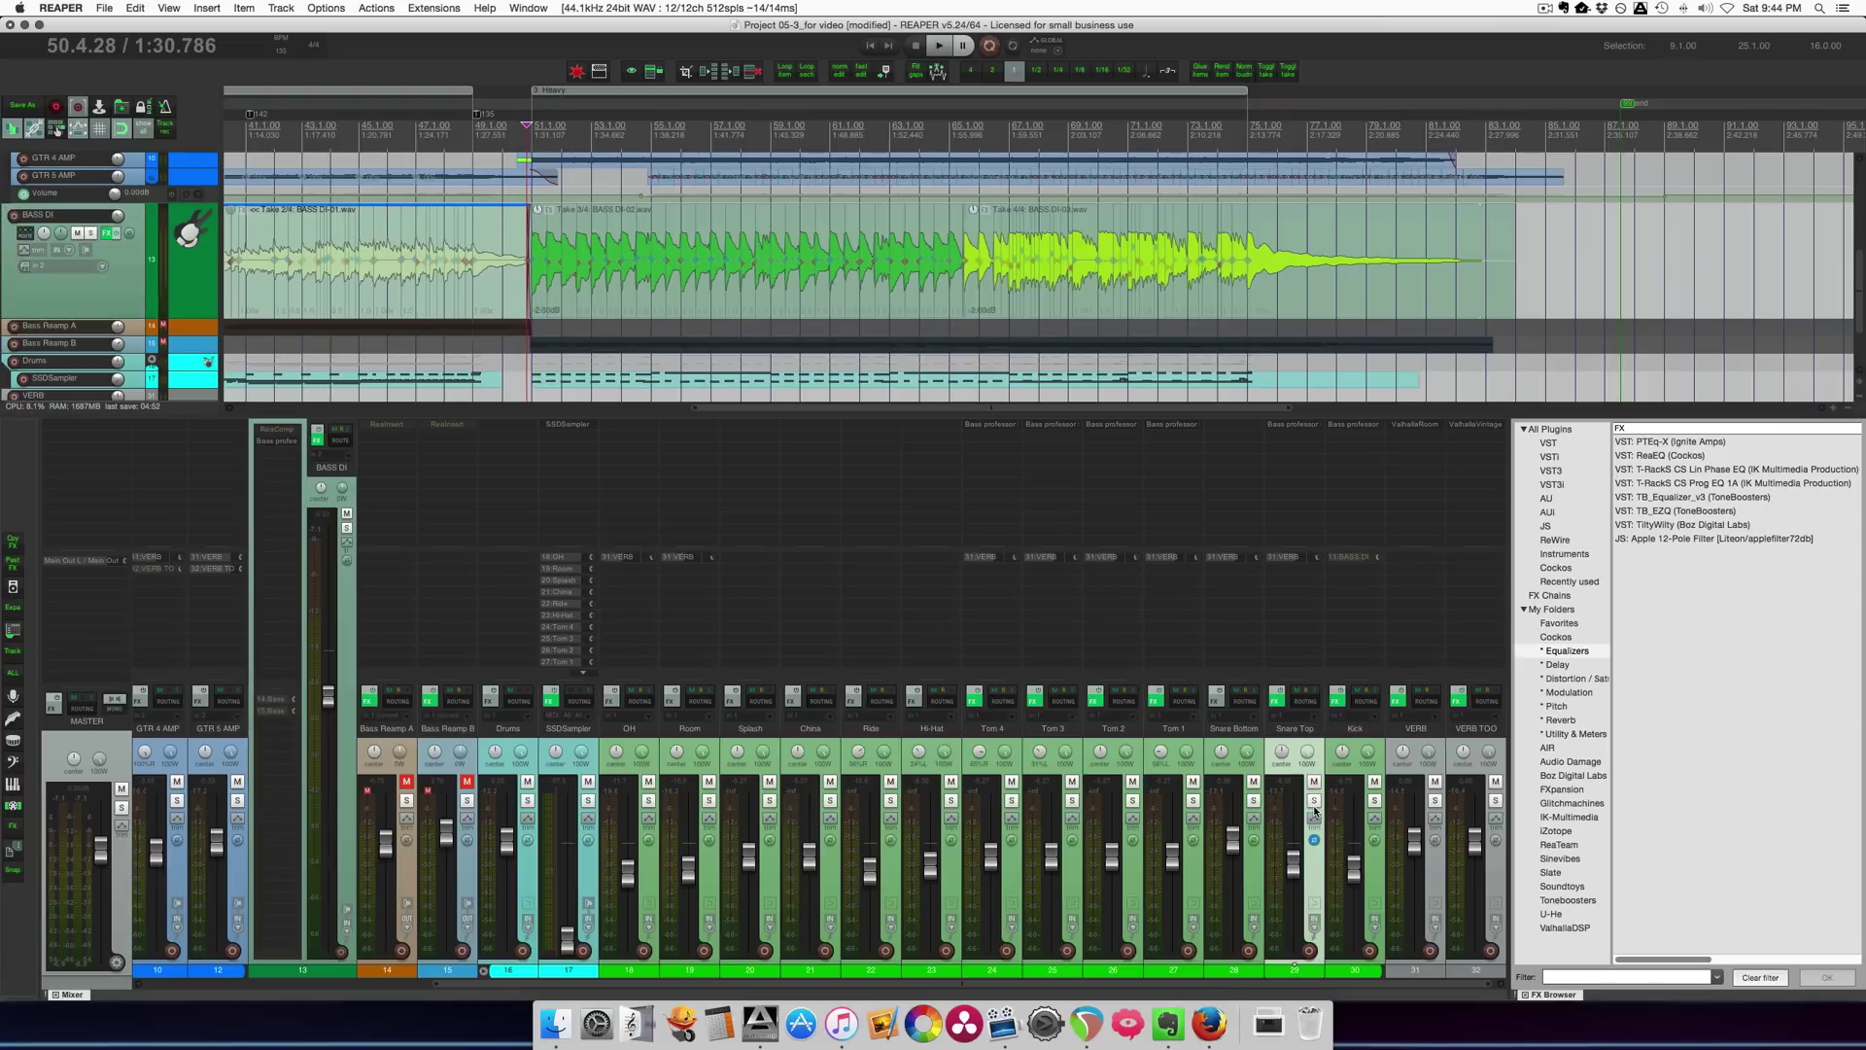
{"action": "left_click", "coordinate": [1314, 801]}
Float Snare Top's Bass professor MK2 window over the mixer and bypass it.
{"action": "left_click", "coordinate": [1299, 428]}
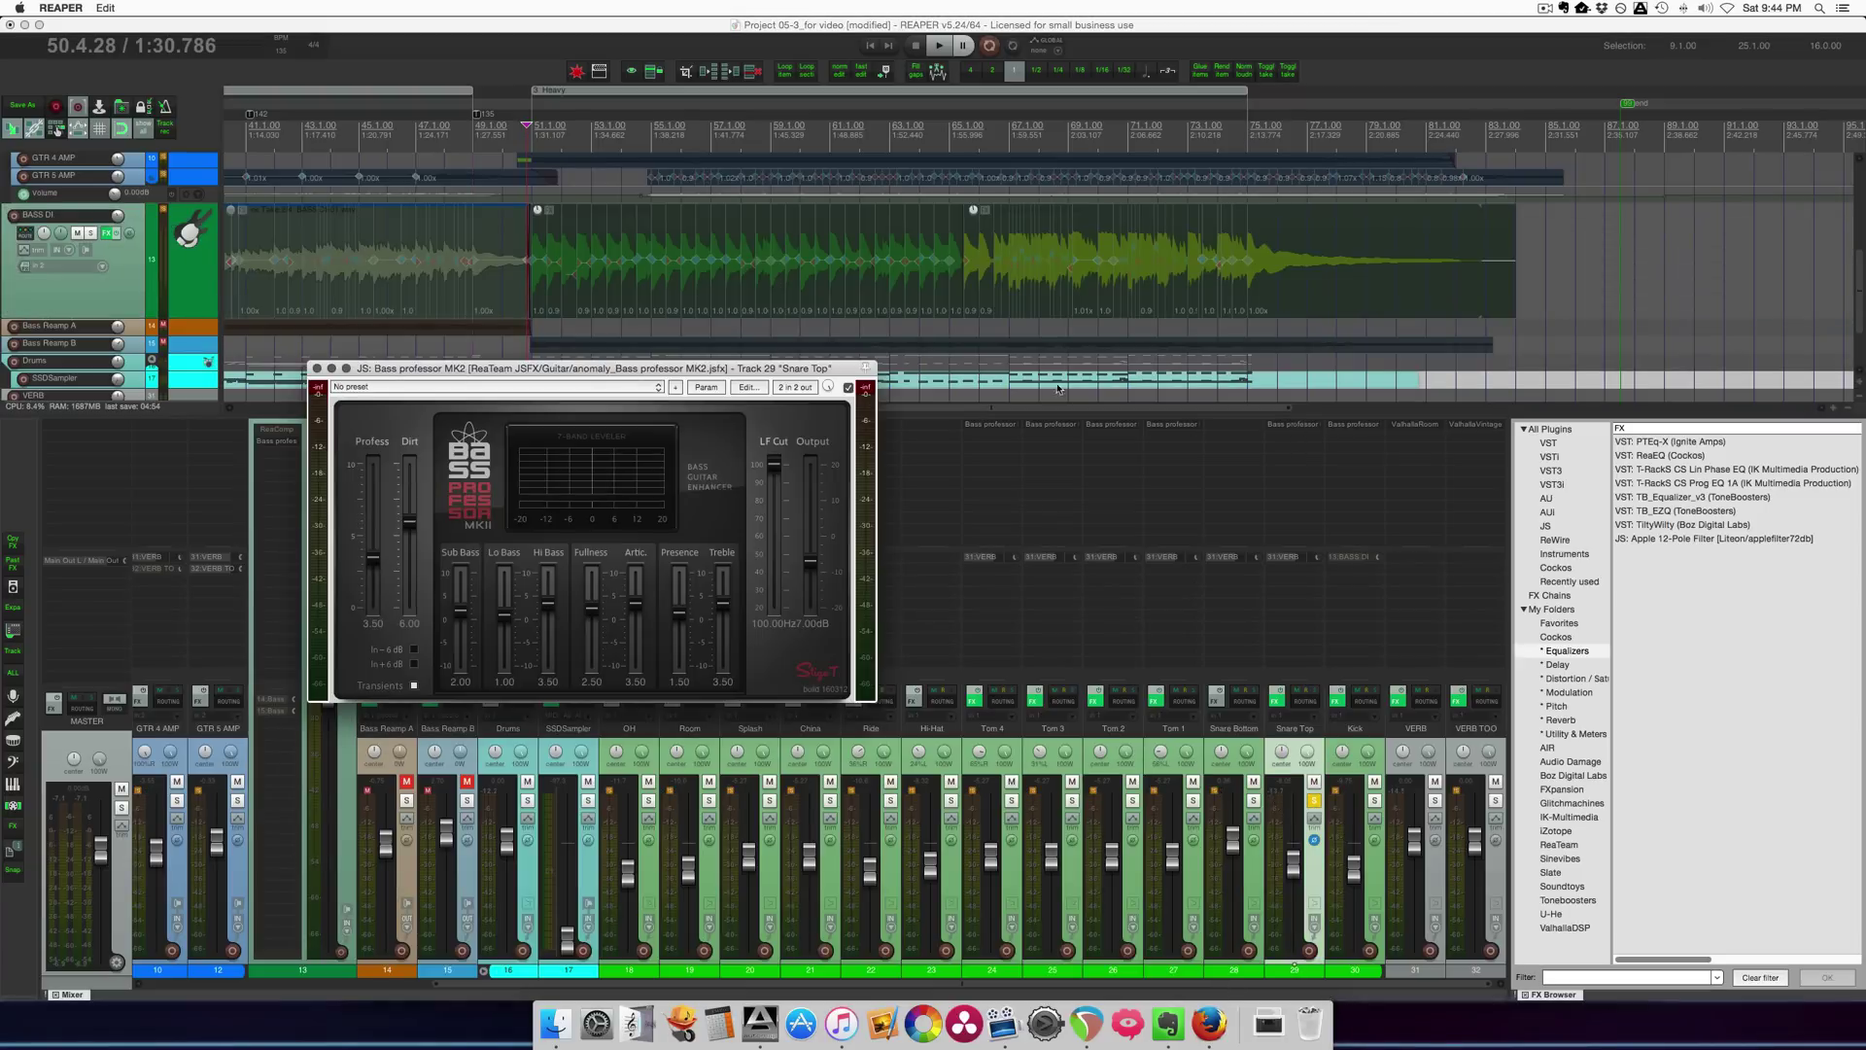
{"action": "left_click_drag", "start_coordinate": [743, 377], "coordinate": [927, 458]}
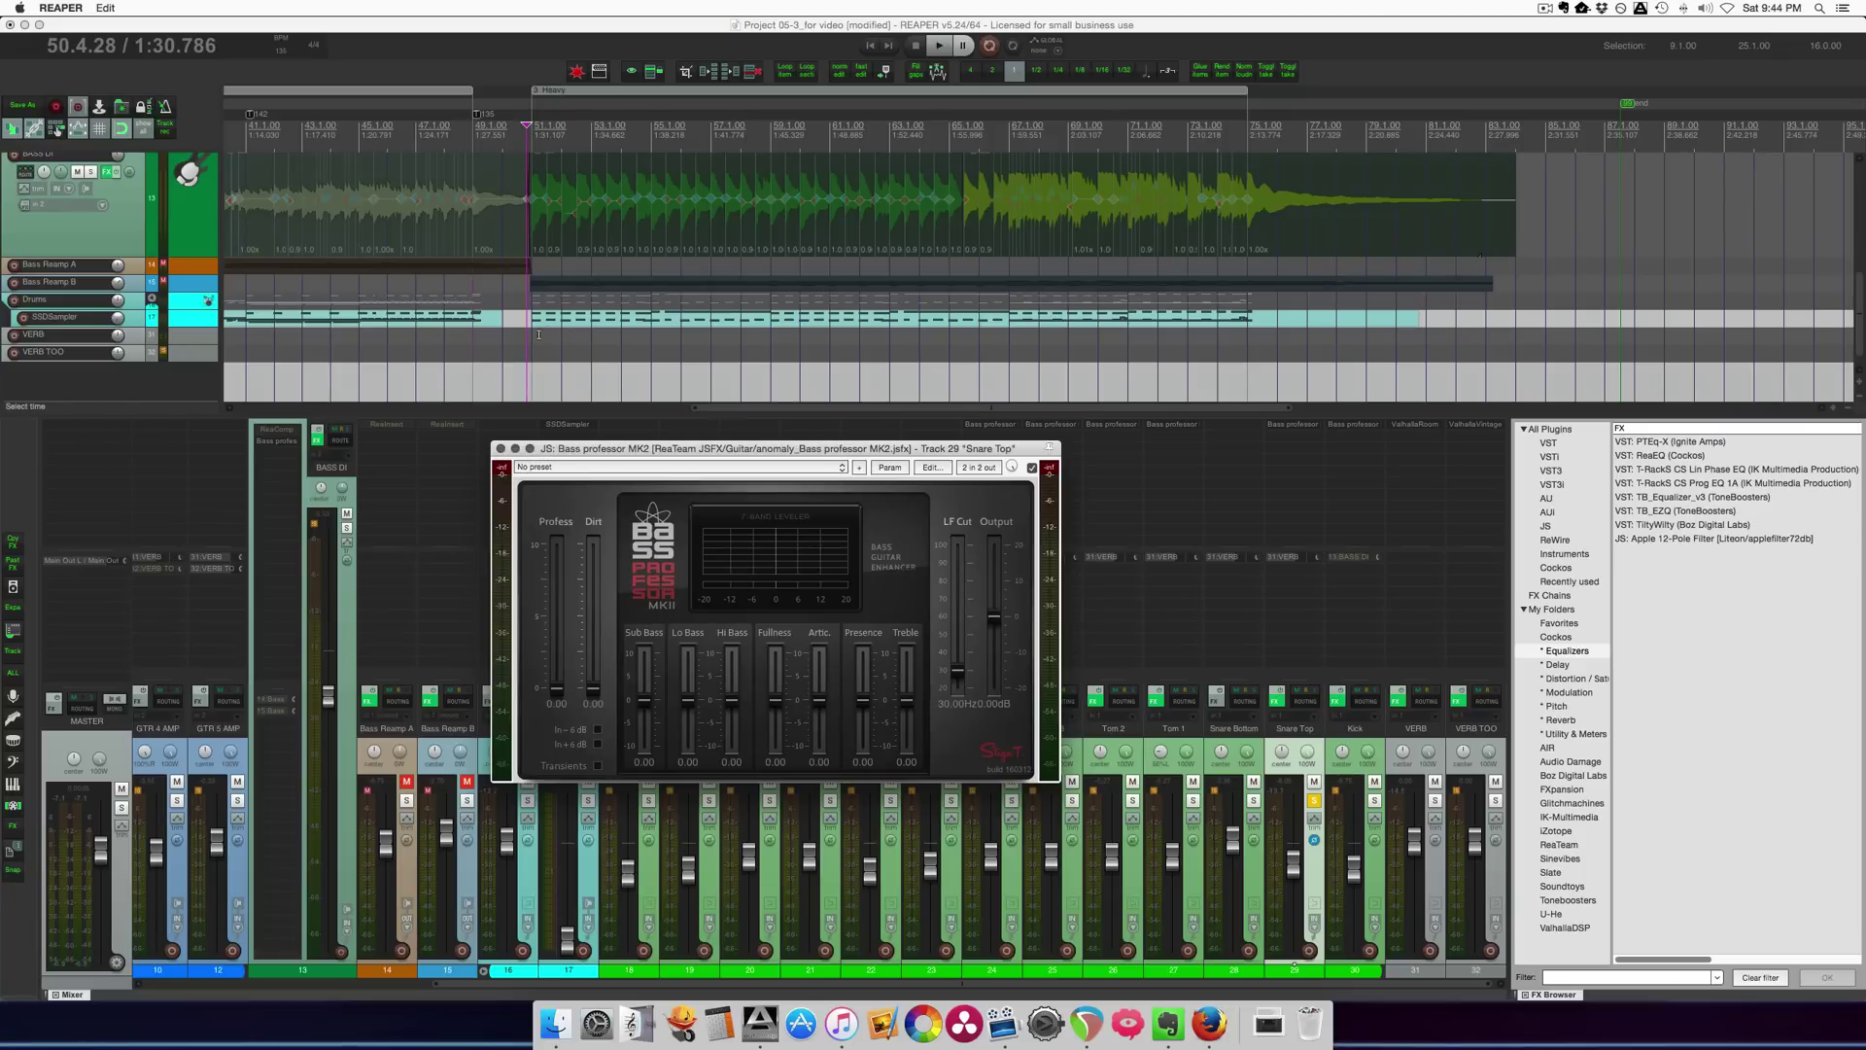
{"action": "left_click", "coordinate": [1032, 470]}
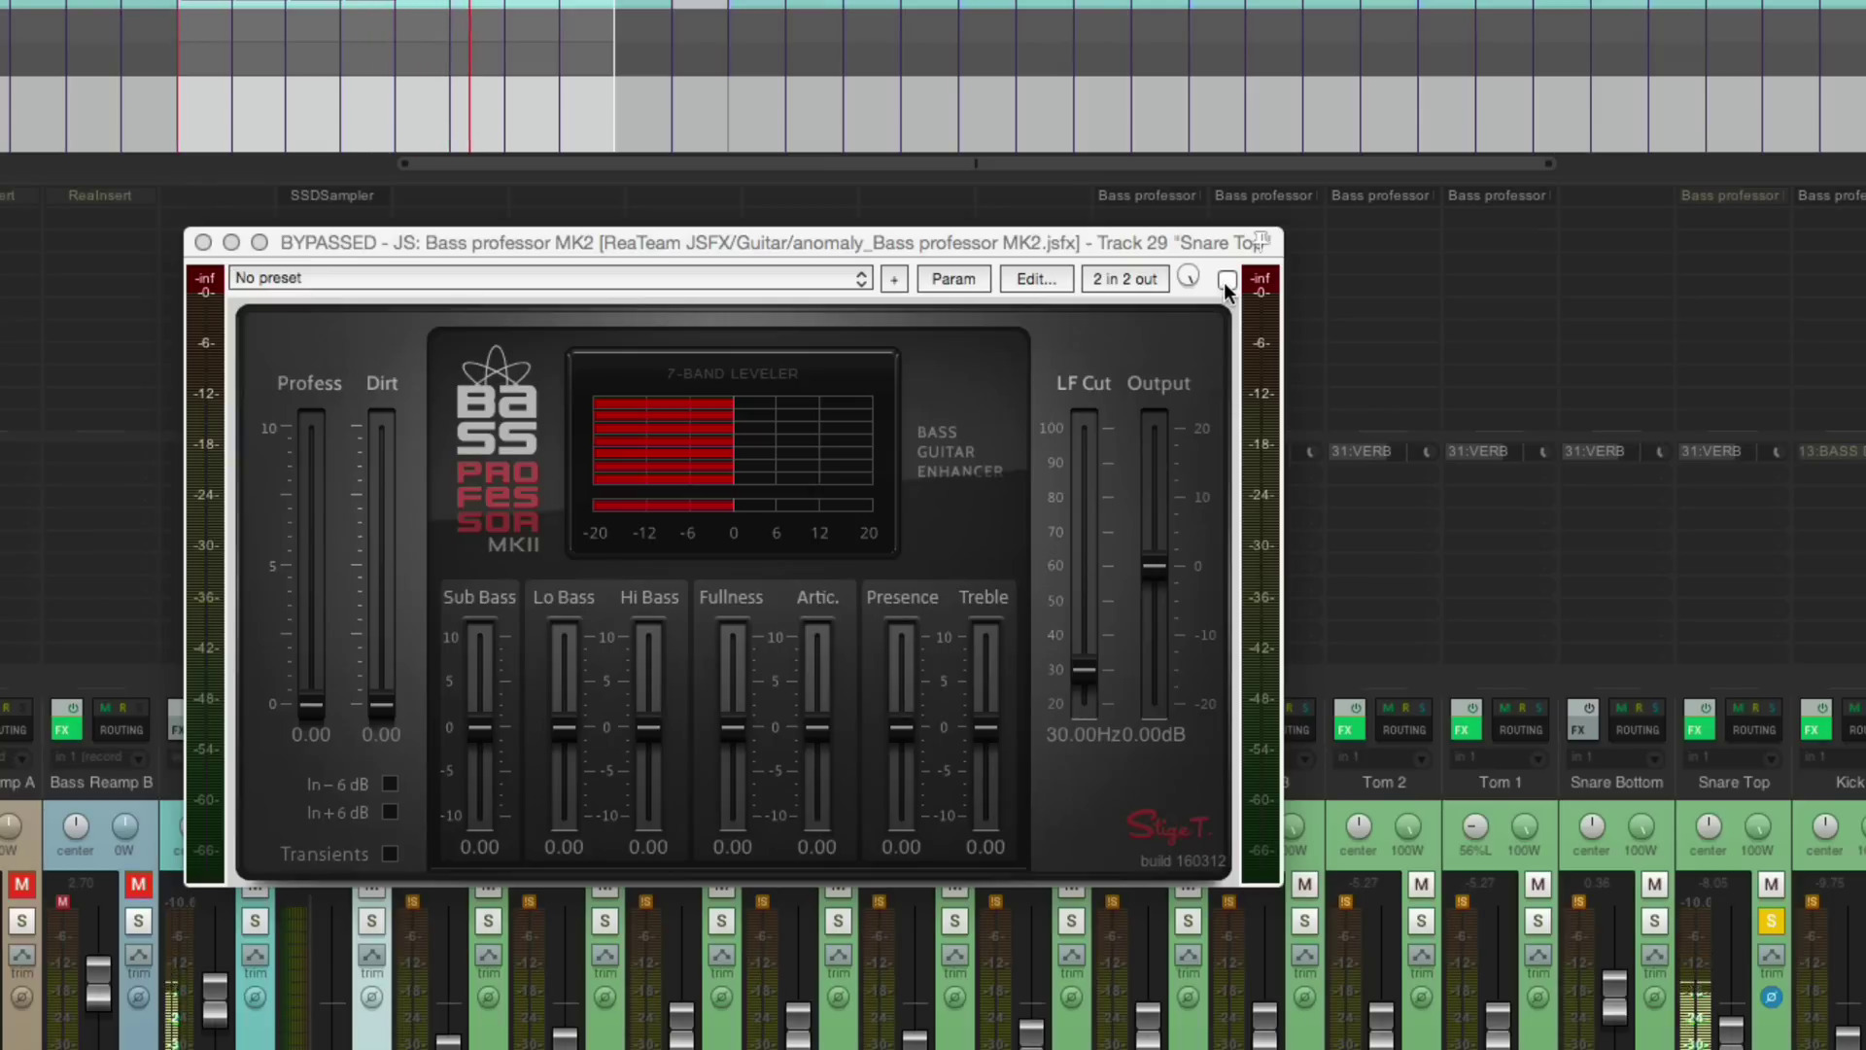
Compare the snare plugin bypassed and active, then enable In -6 dB and Transients.
{"action": "left_click", "coordinate": [1224, 281]}
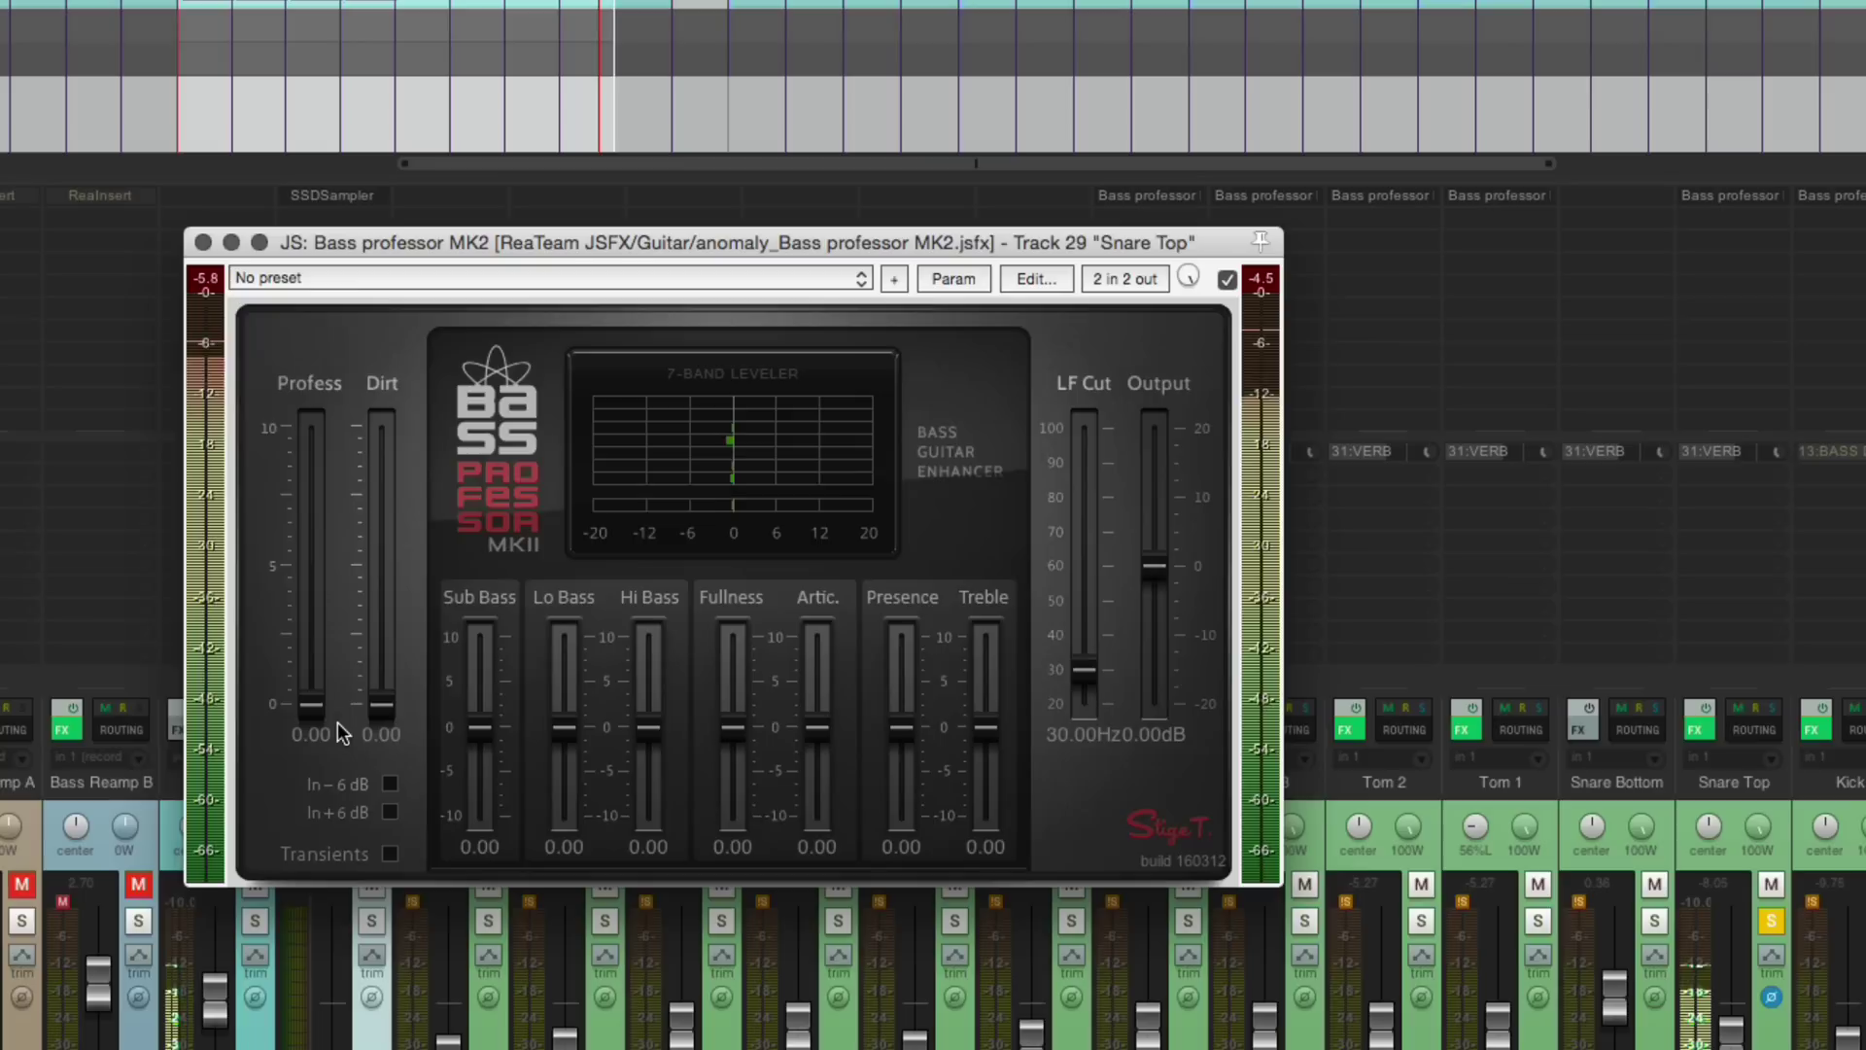
{"action": "left_click", "coordinate": [1228, 281]}
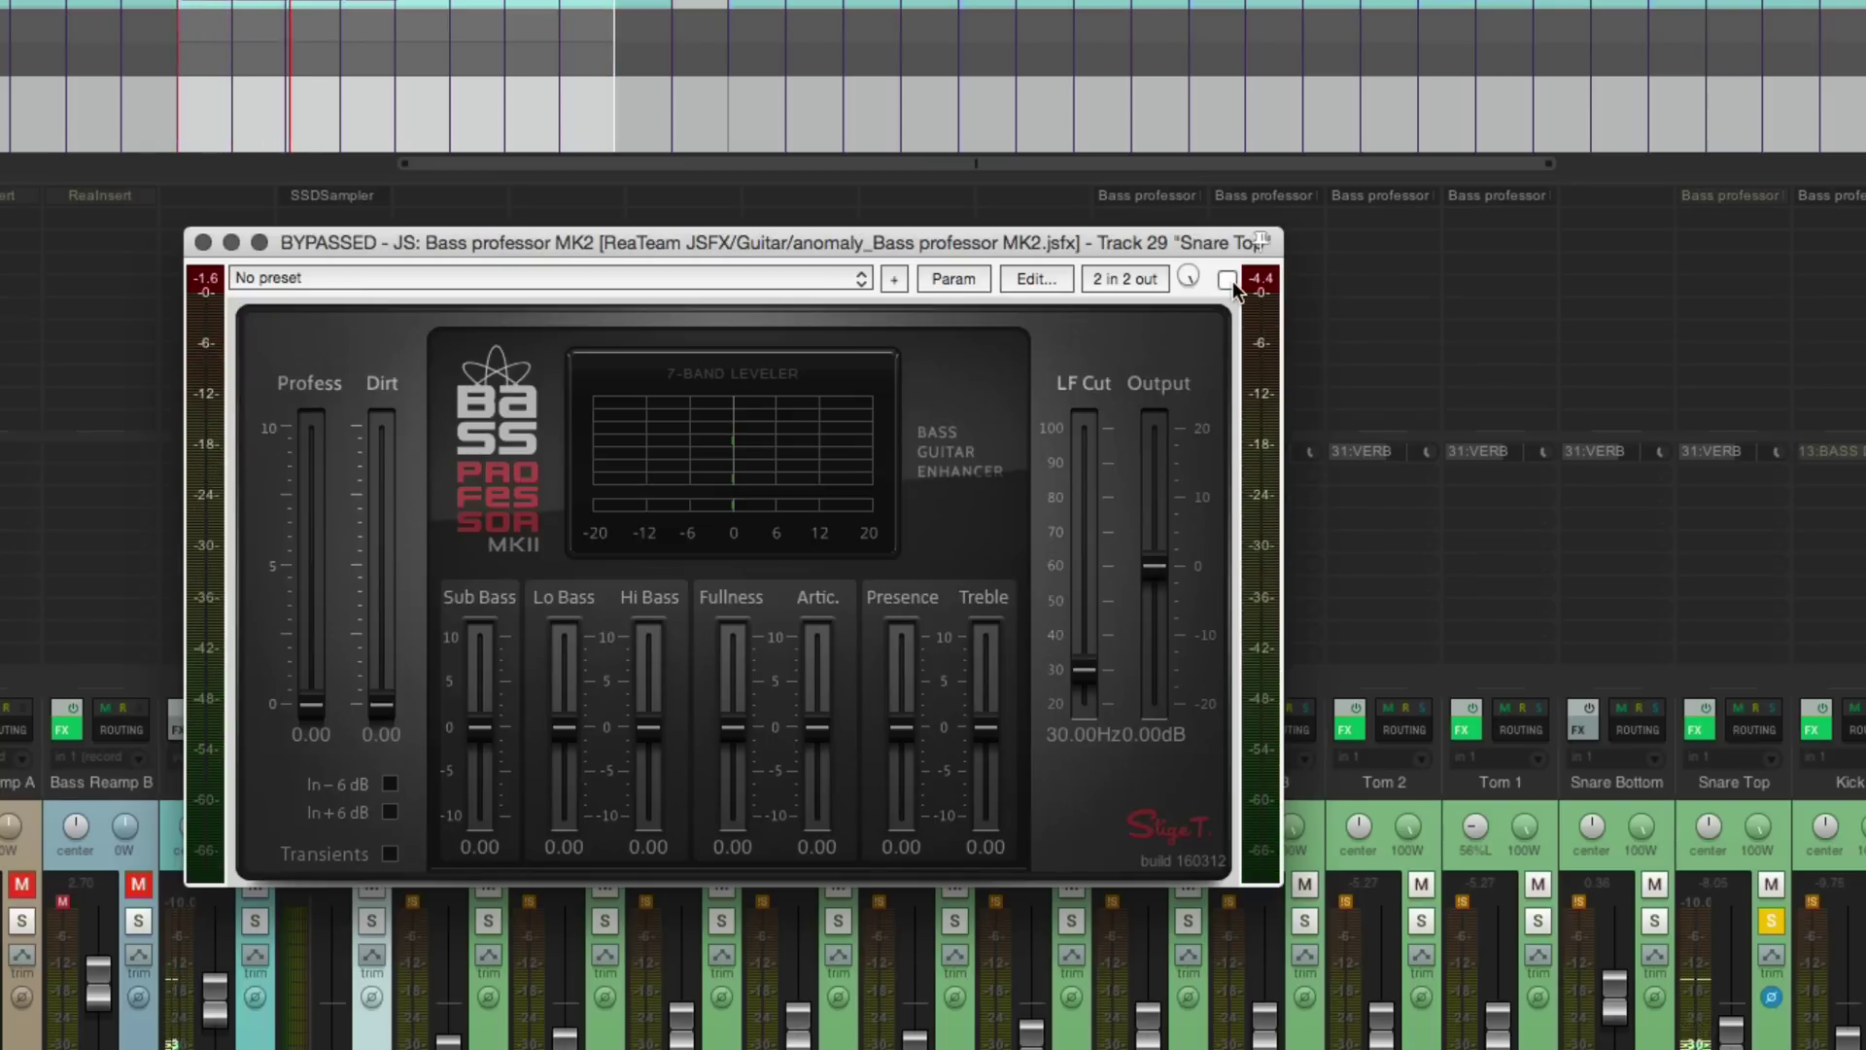
{"action": "left_click", "coordinate": [1228, 281]}
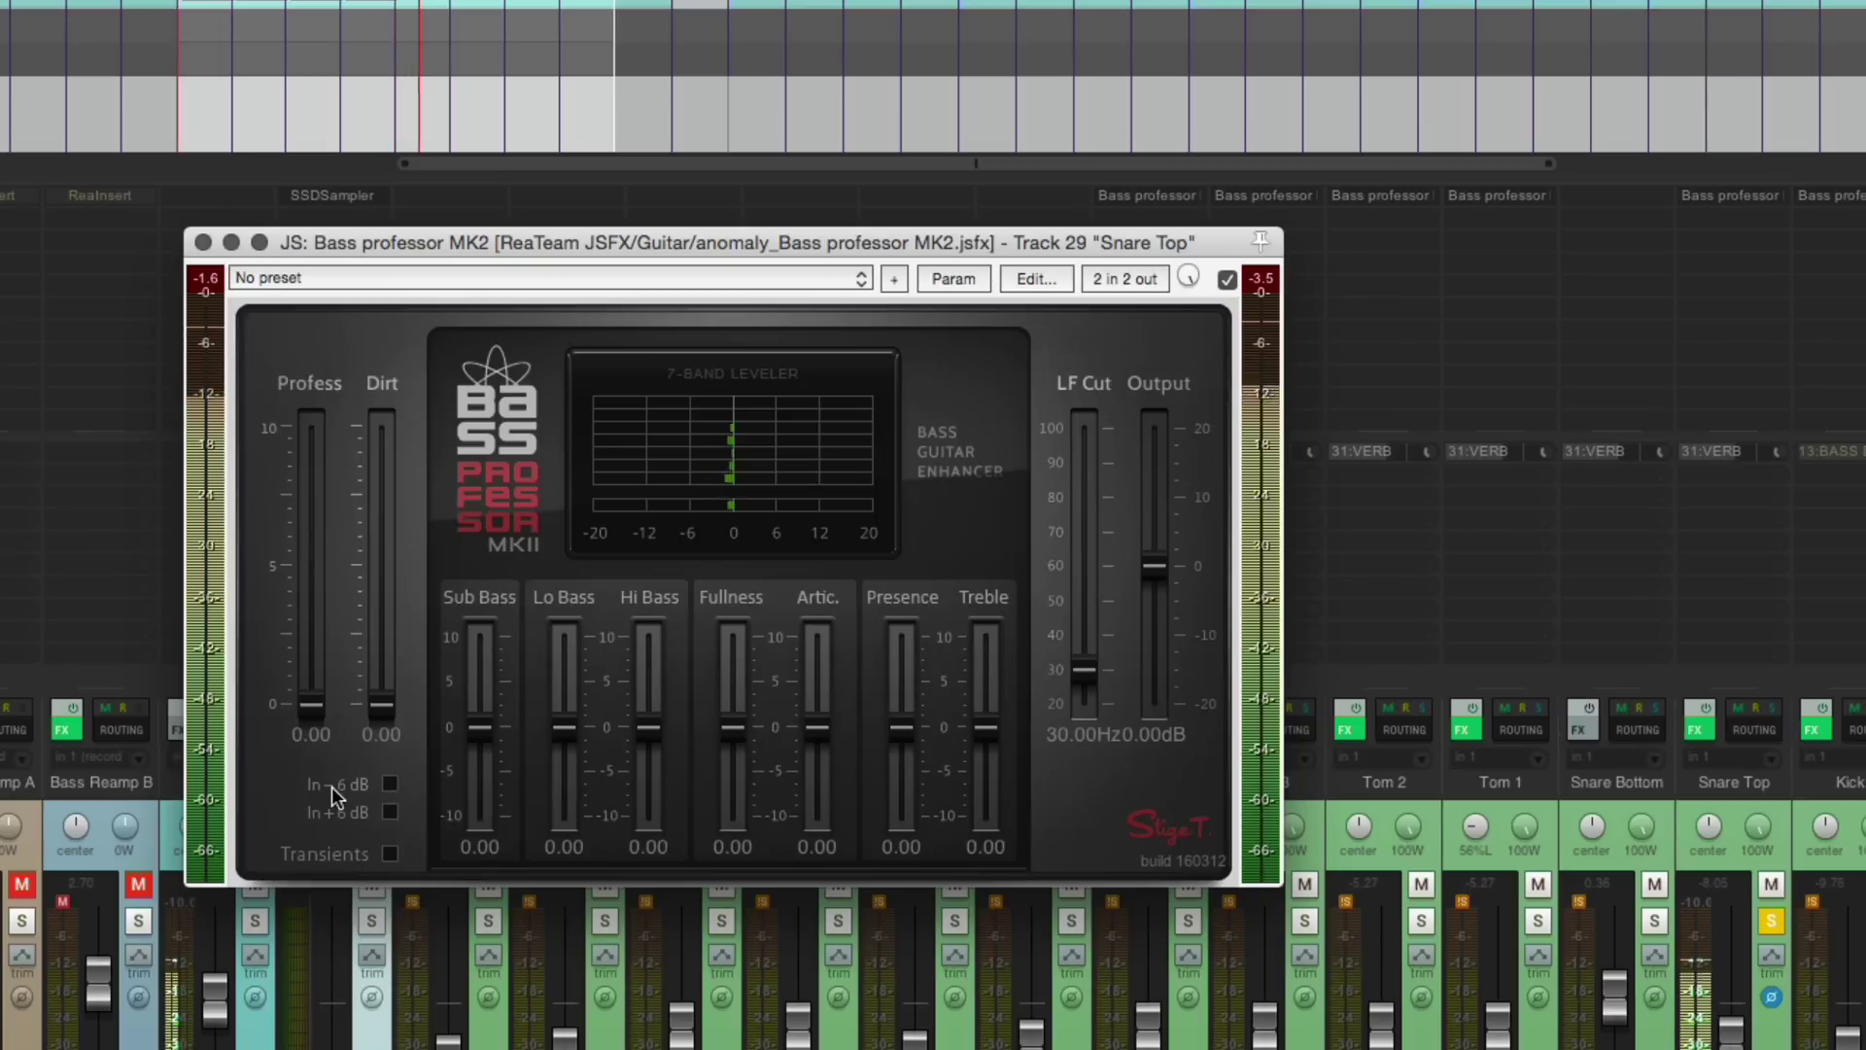
{"action": "left_click", "coordinate": [388, 785]}
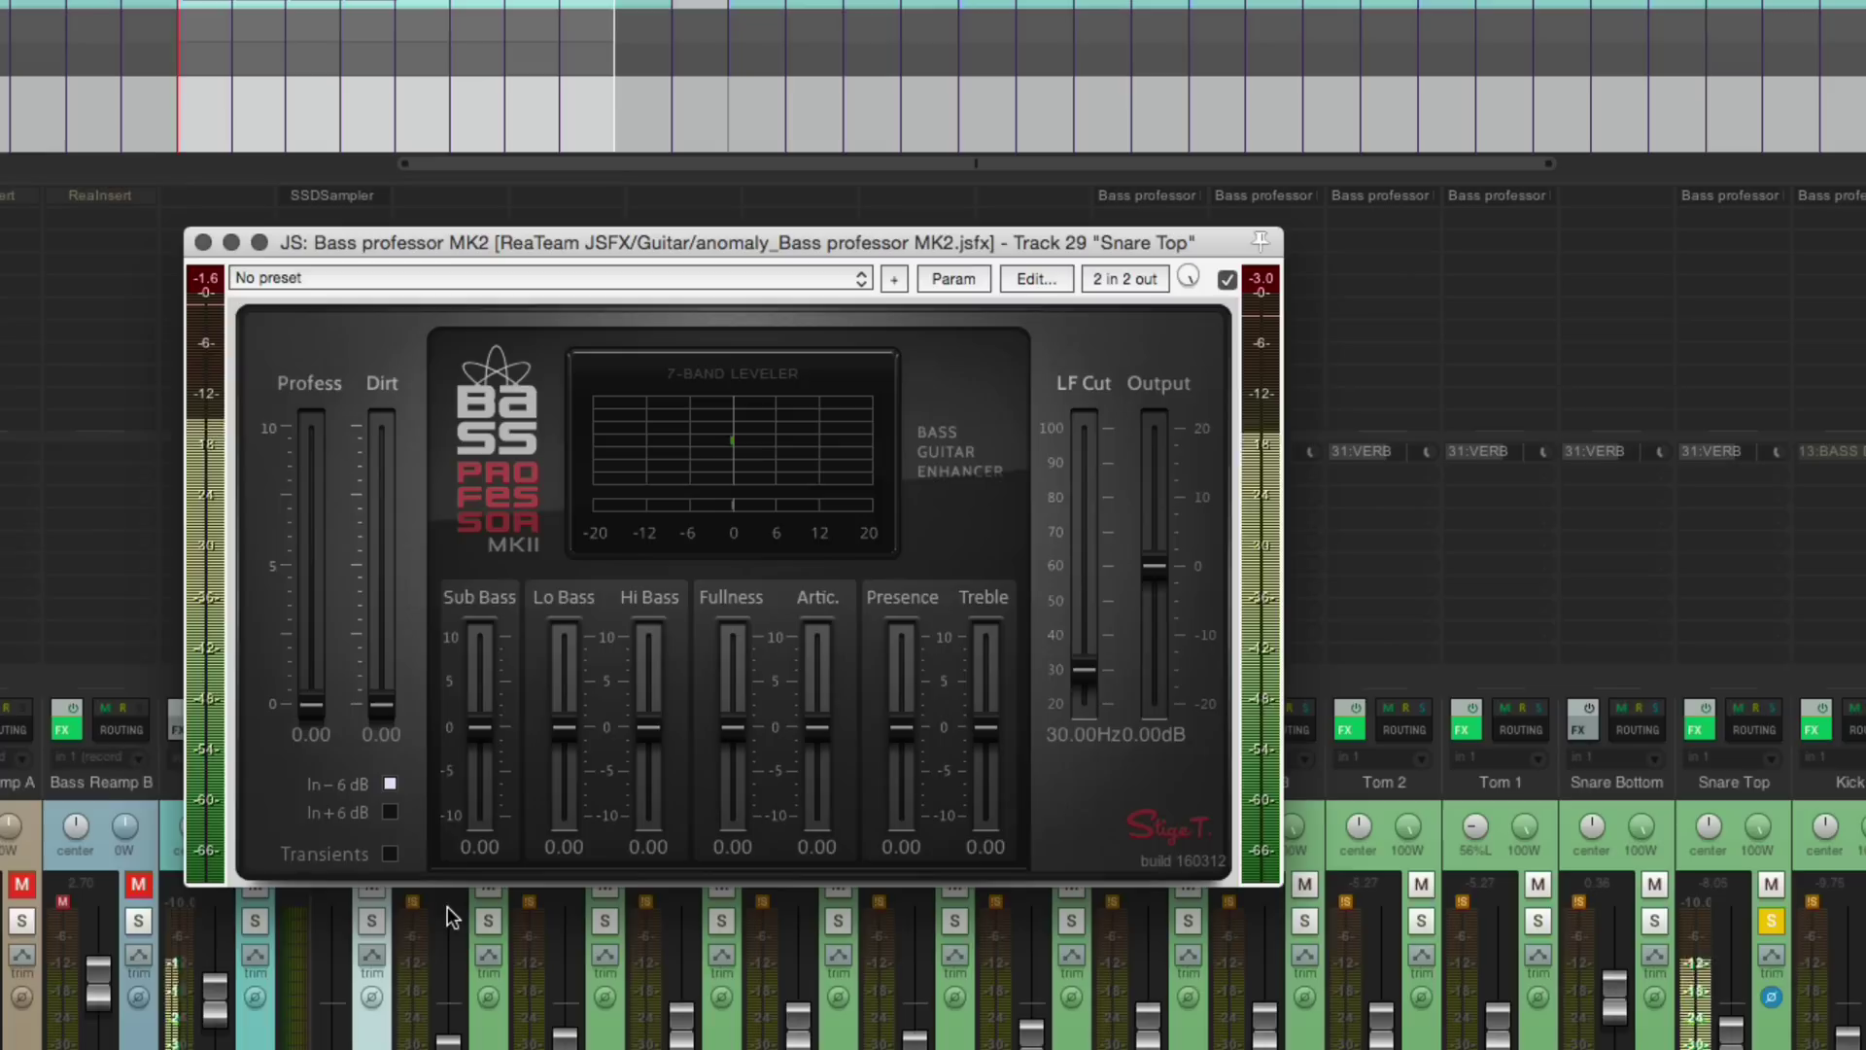
{"action": "left_click", "coordinate": [393, 859]}
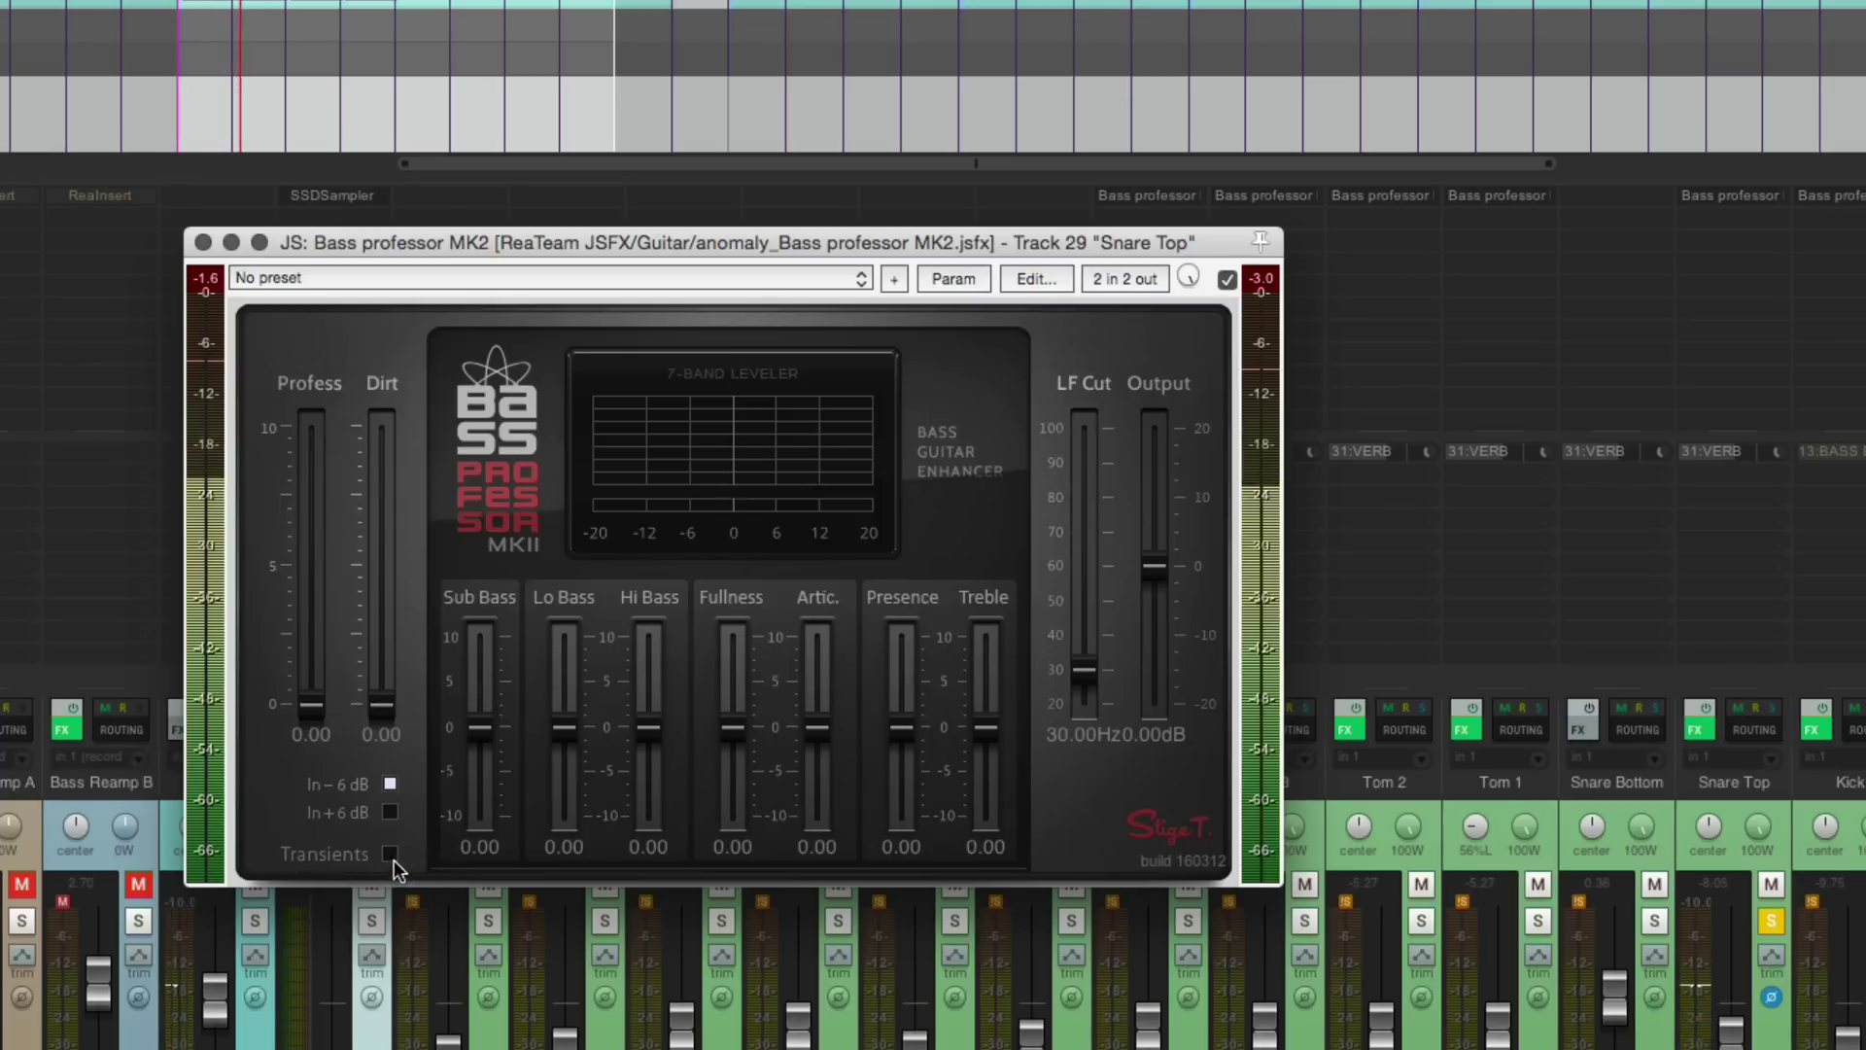
Raise Profess to 6.50 and compare Transients off and on, leaving it on.
{"action": "left_click_drag", "start_coordinate": [313, 708], "coordinate": [315, 523]}
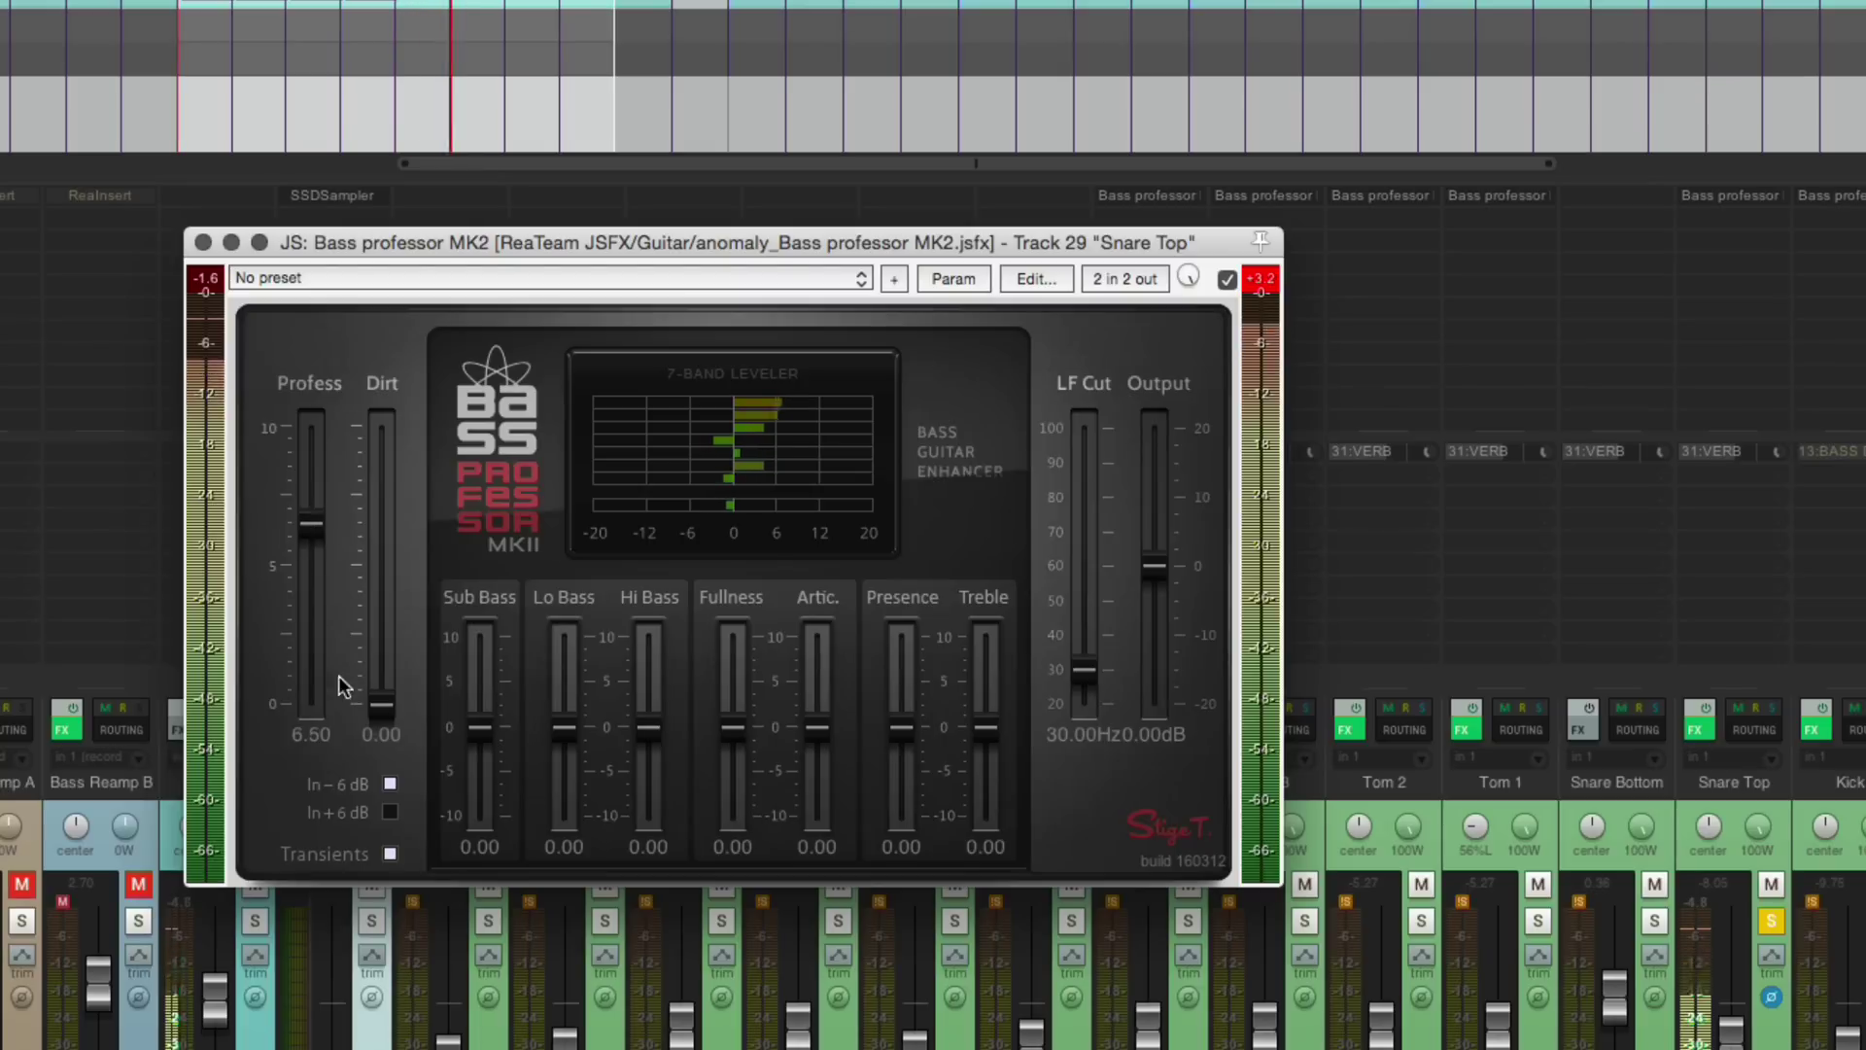
{"action": "left_click", "coordinate": [391, 855]}
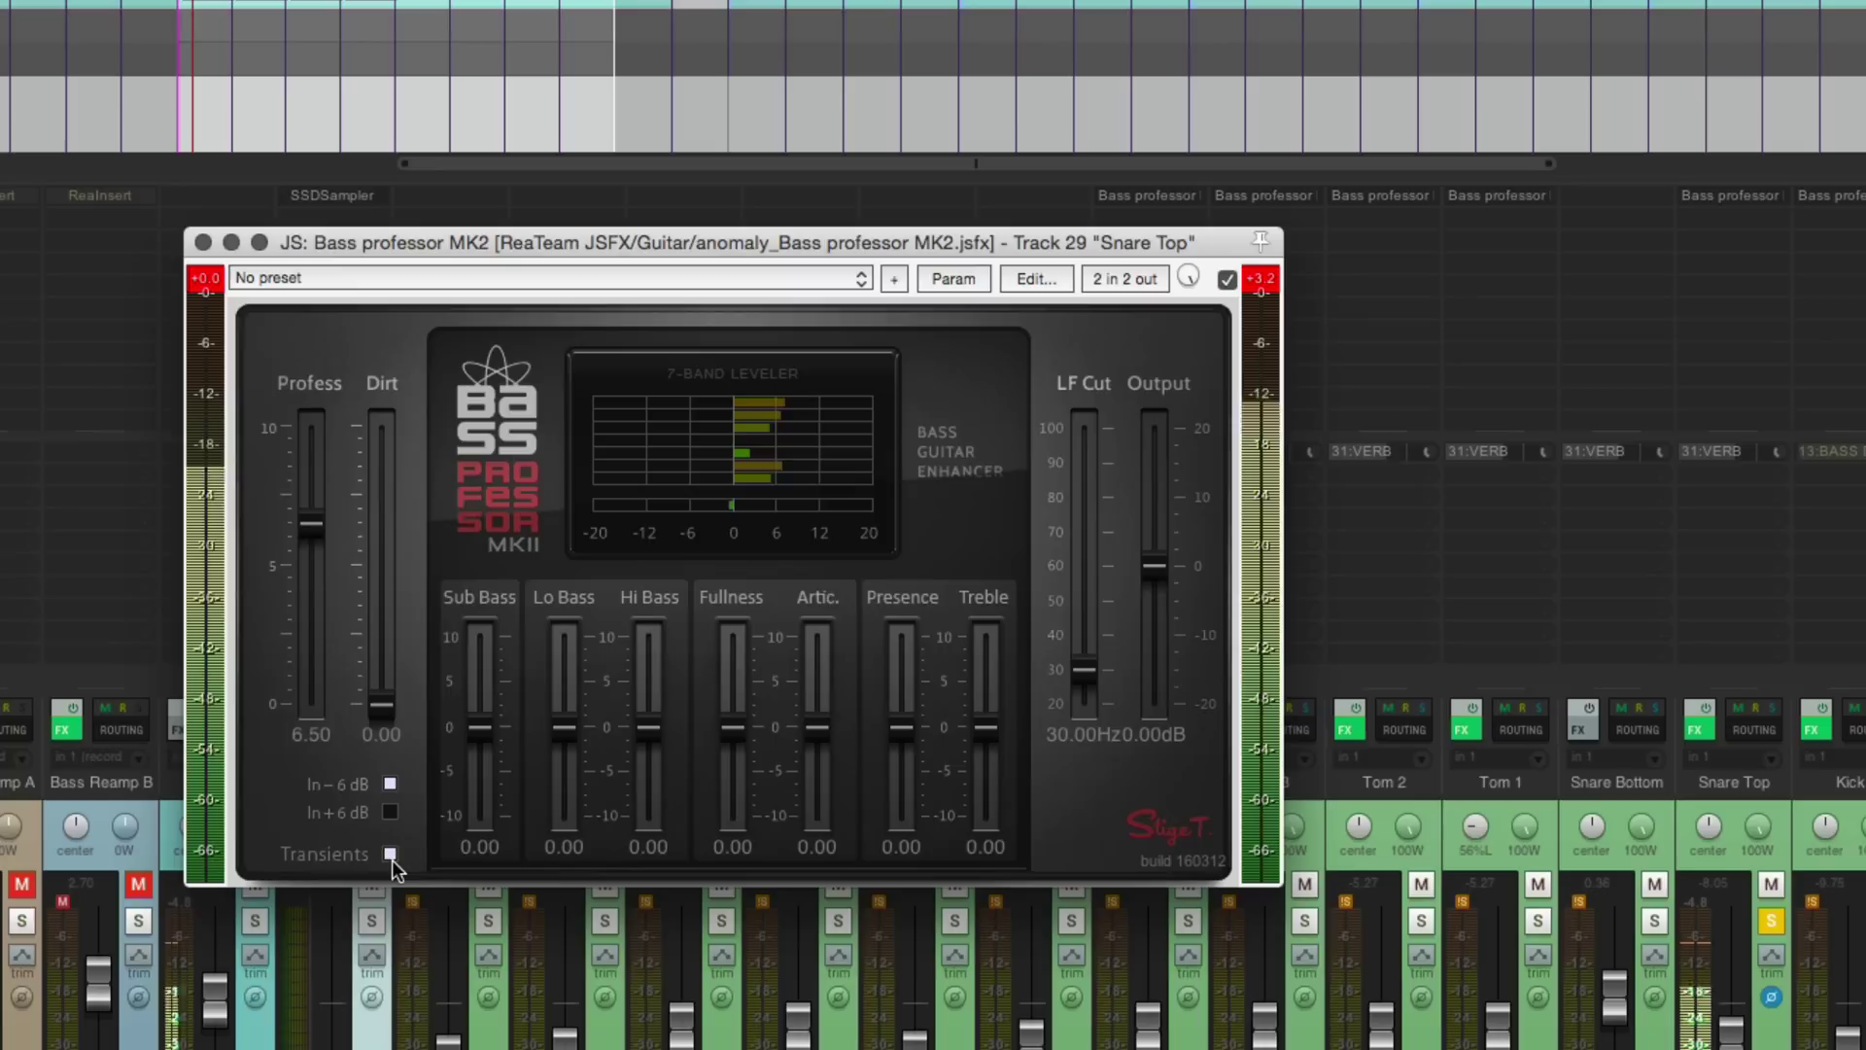
{"action": "left_click", "coordinate": [391, 855]}
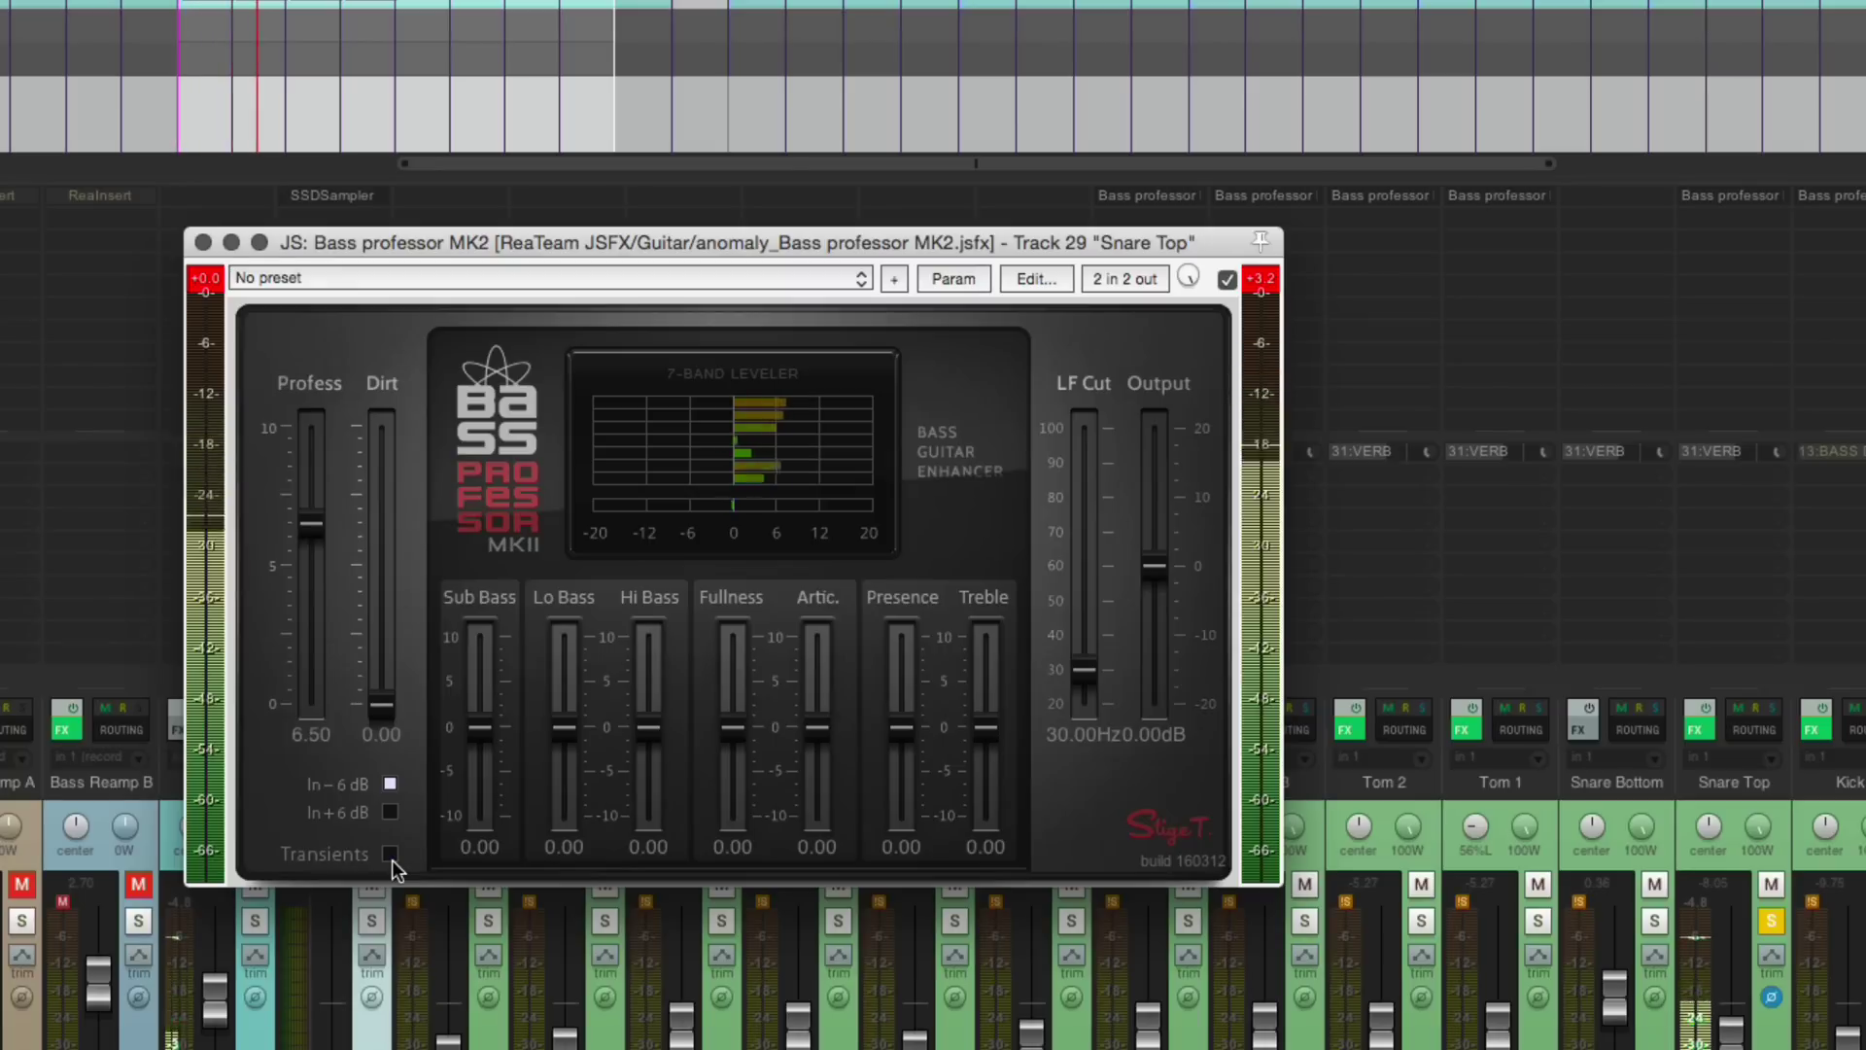
{"action": "left_click", "coordinate": [391, 854]}
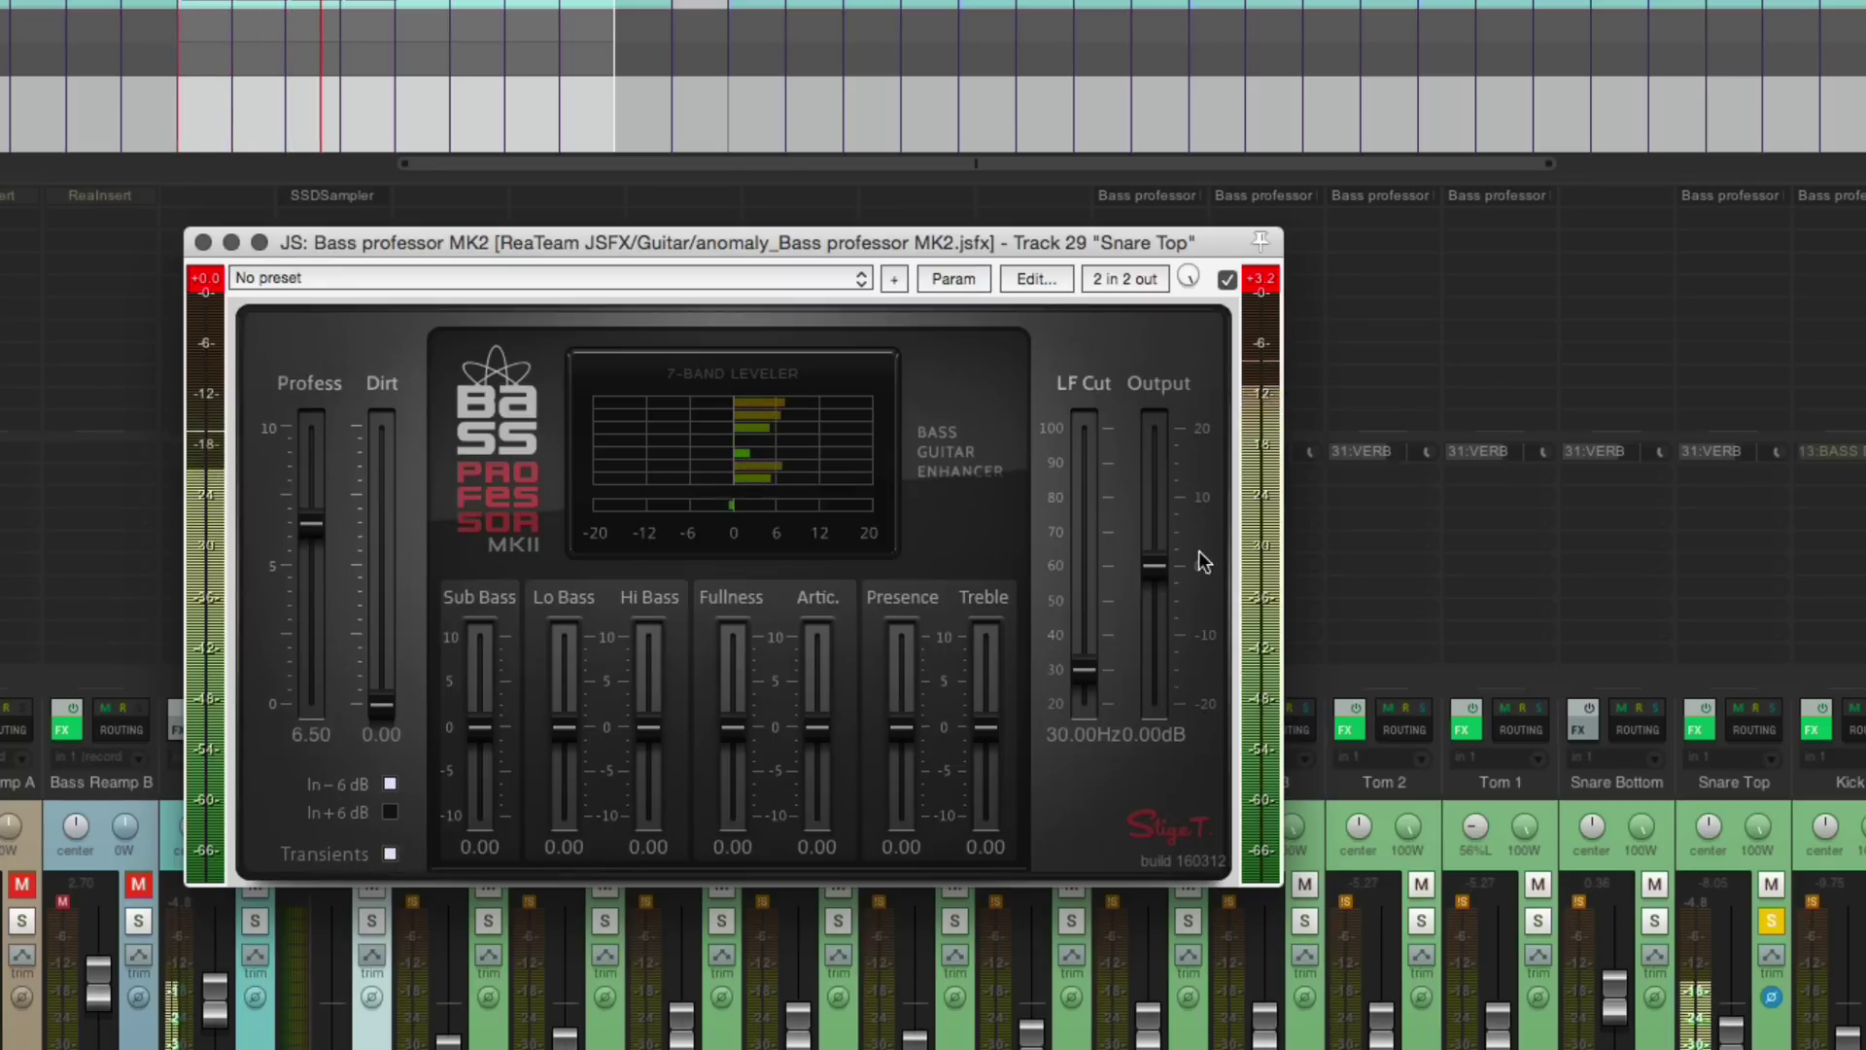
Set the snare plugin's Output to -6 dB, boost Hi Bass, and set Sub Bass to -2.50.
{"action": "left_click_drag", "start_coordinate": [1156, 568], "coordinate": [1162, 598]}
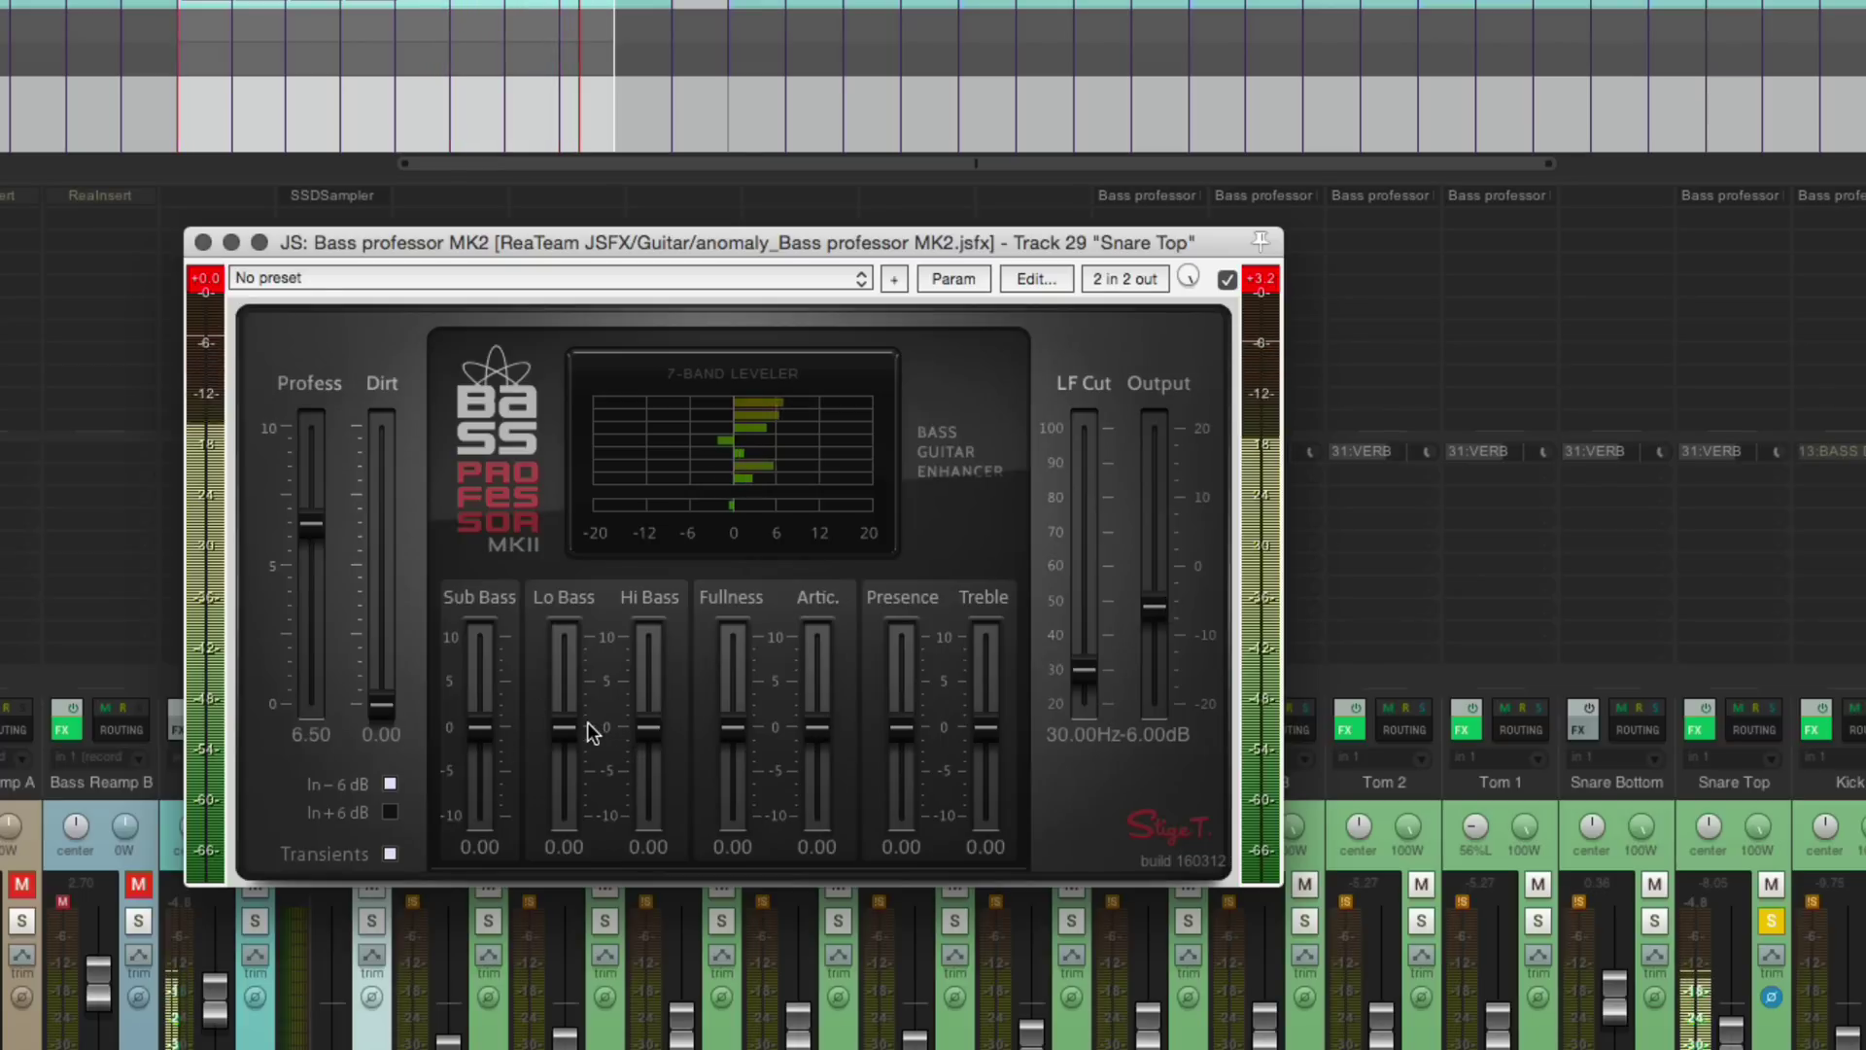
{"action": "left_click_drag", "start_coordinate": [647, 726], "coordinate": [494, 686]}
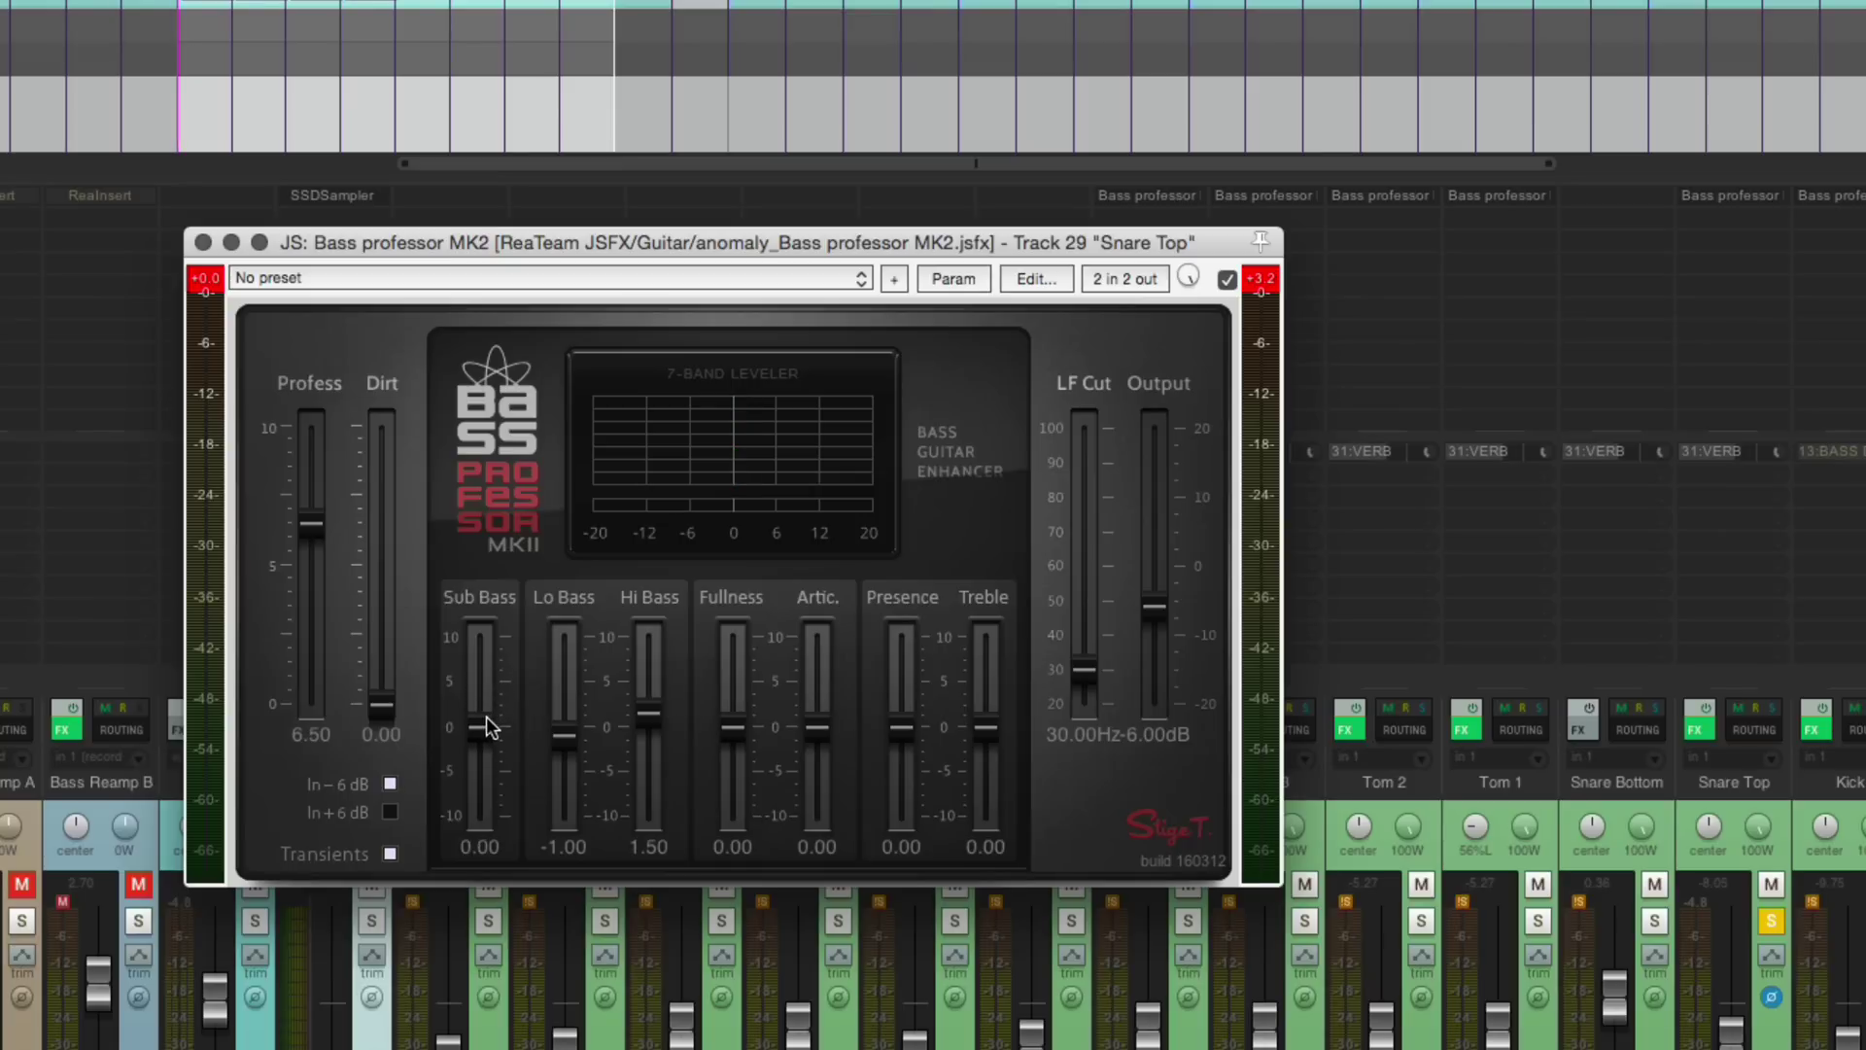
{"action": "mouse_move", "coordinate": [486, 718]}
{"action": "left_mouse_down"}
{"action": "mouse_move", "coordinate": [494, 696]}
{"action": "mouse_move", "coordinate": [498, 727]}
{"action": "left_mouse_up"}
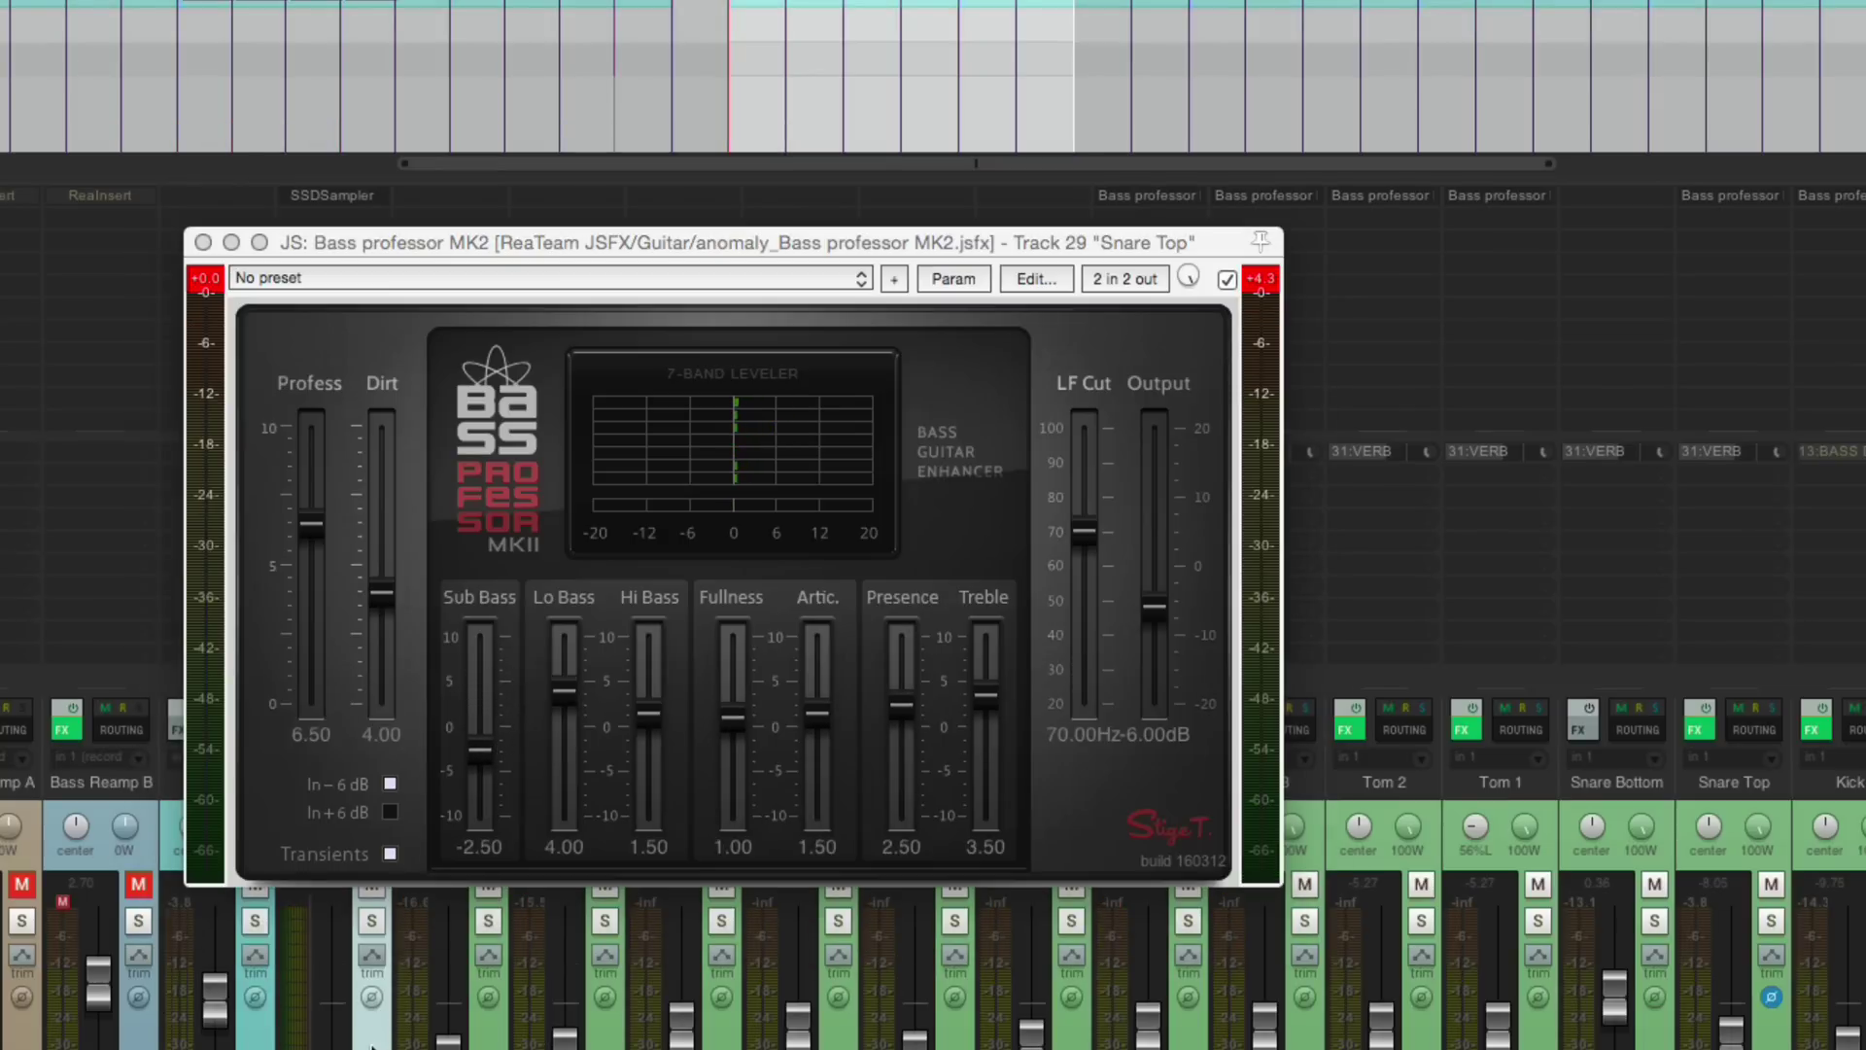
Solo a second track with the snare, play, and drop Output to -11 dB, comparing bypass.
{"action": "left_click", "coordinate": [260, 1045]}
{"action": "key", "text": "s"}
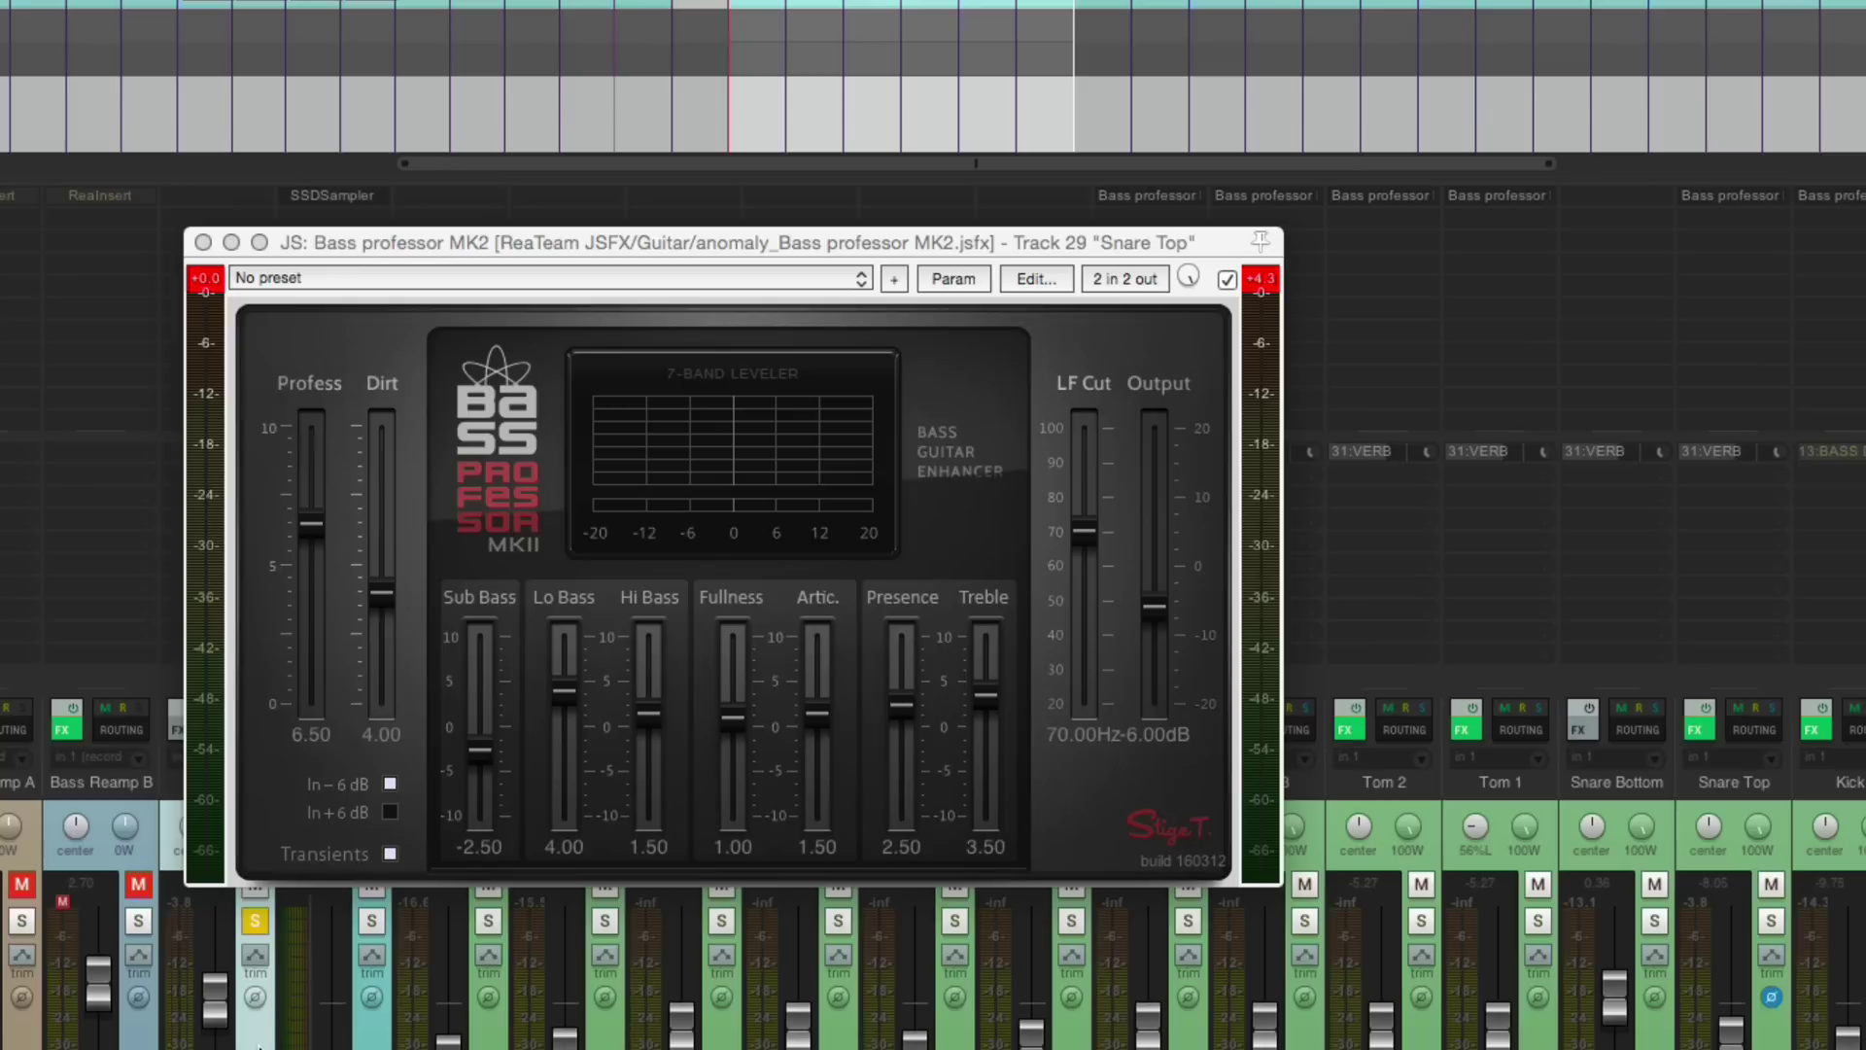
{"action": "key", "text": "space"}
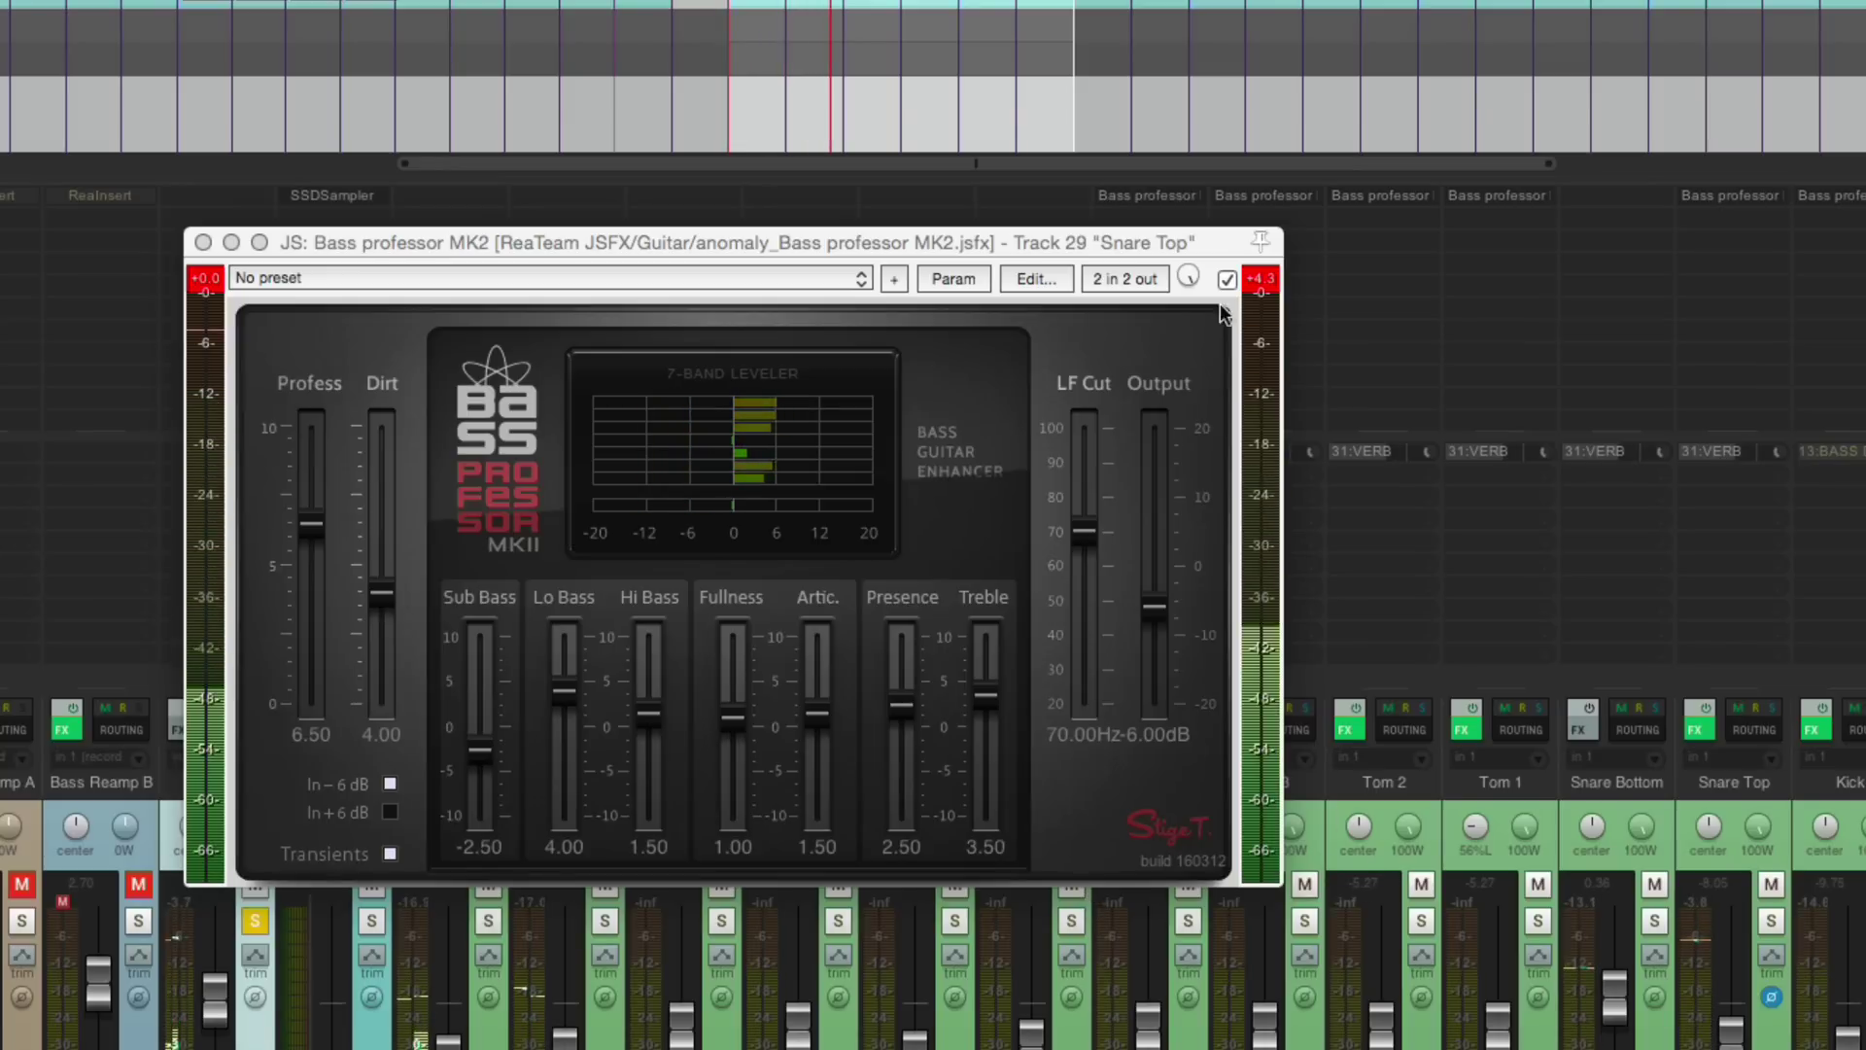
{"action": "left_click_drag", "start_coordinate": [1156, 608], "coordinate": [1157, 641]}
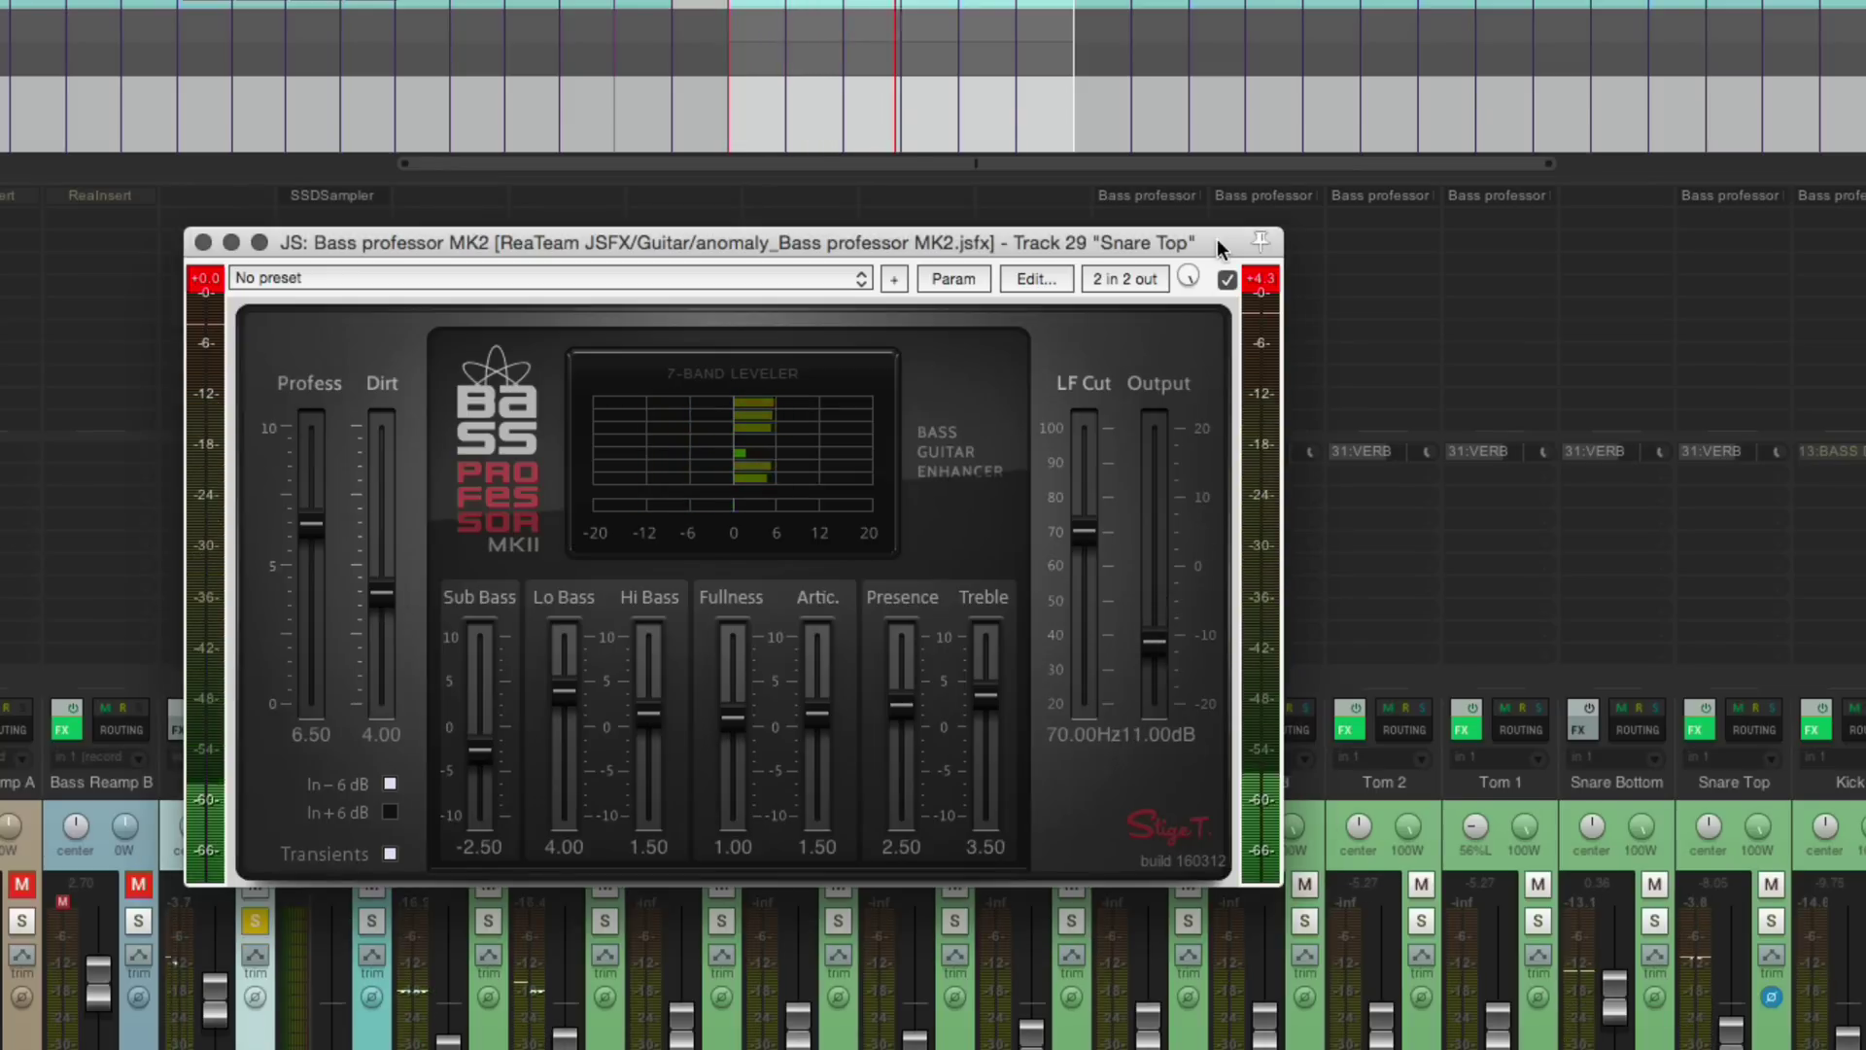
{"action": "left_click", "coordinate": [1227, 281]}
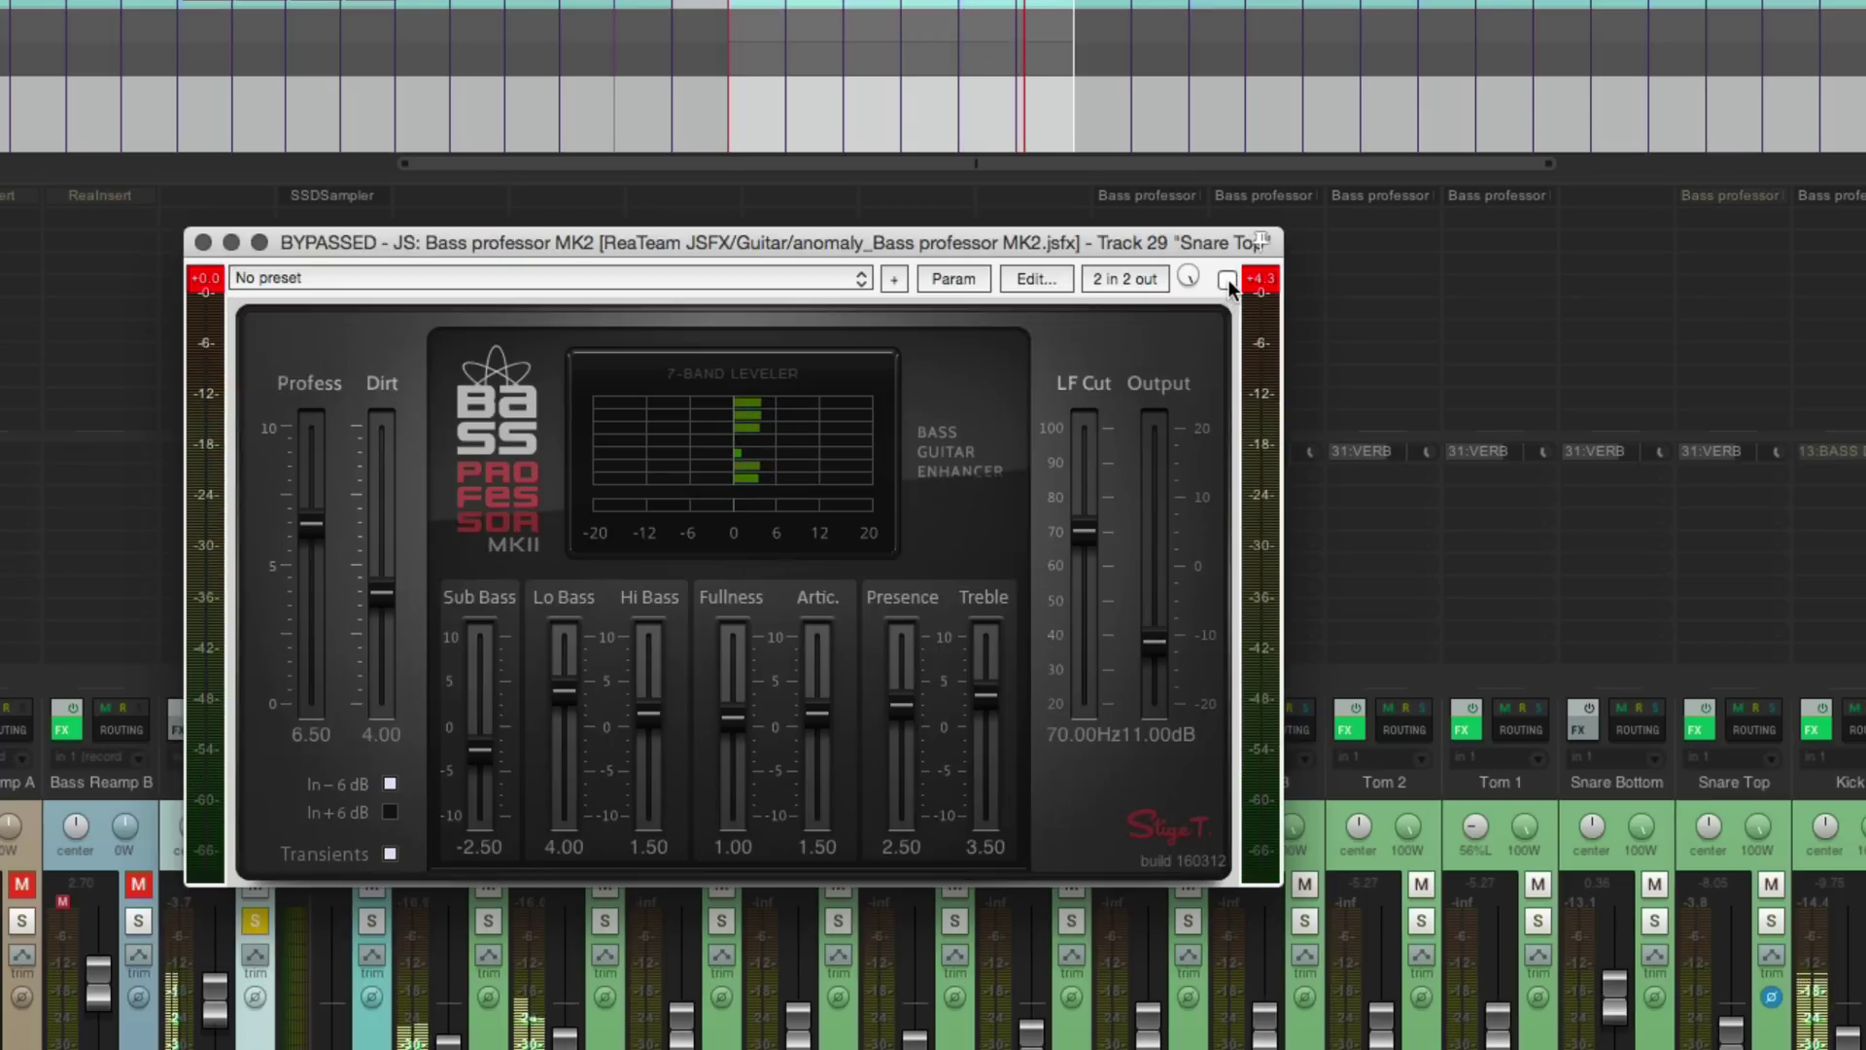
{"action": "left_click", "coordinate": [1227, 281]}
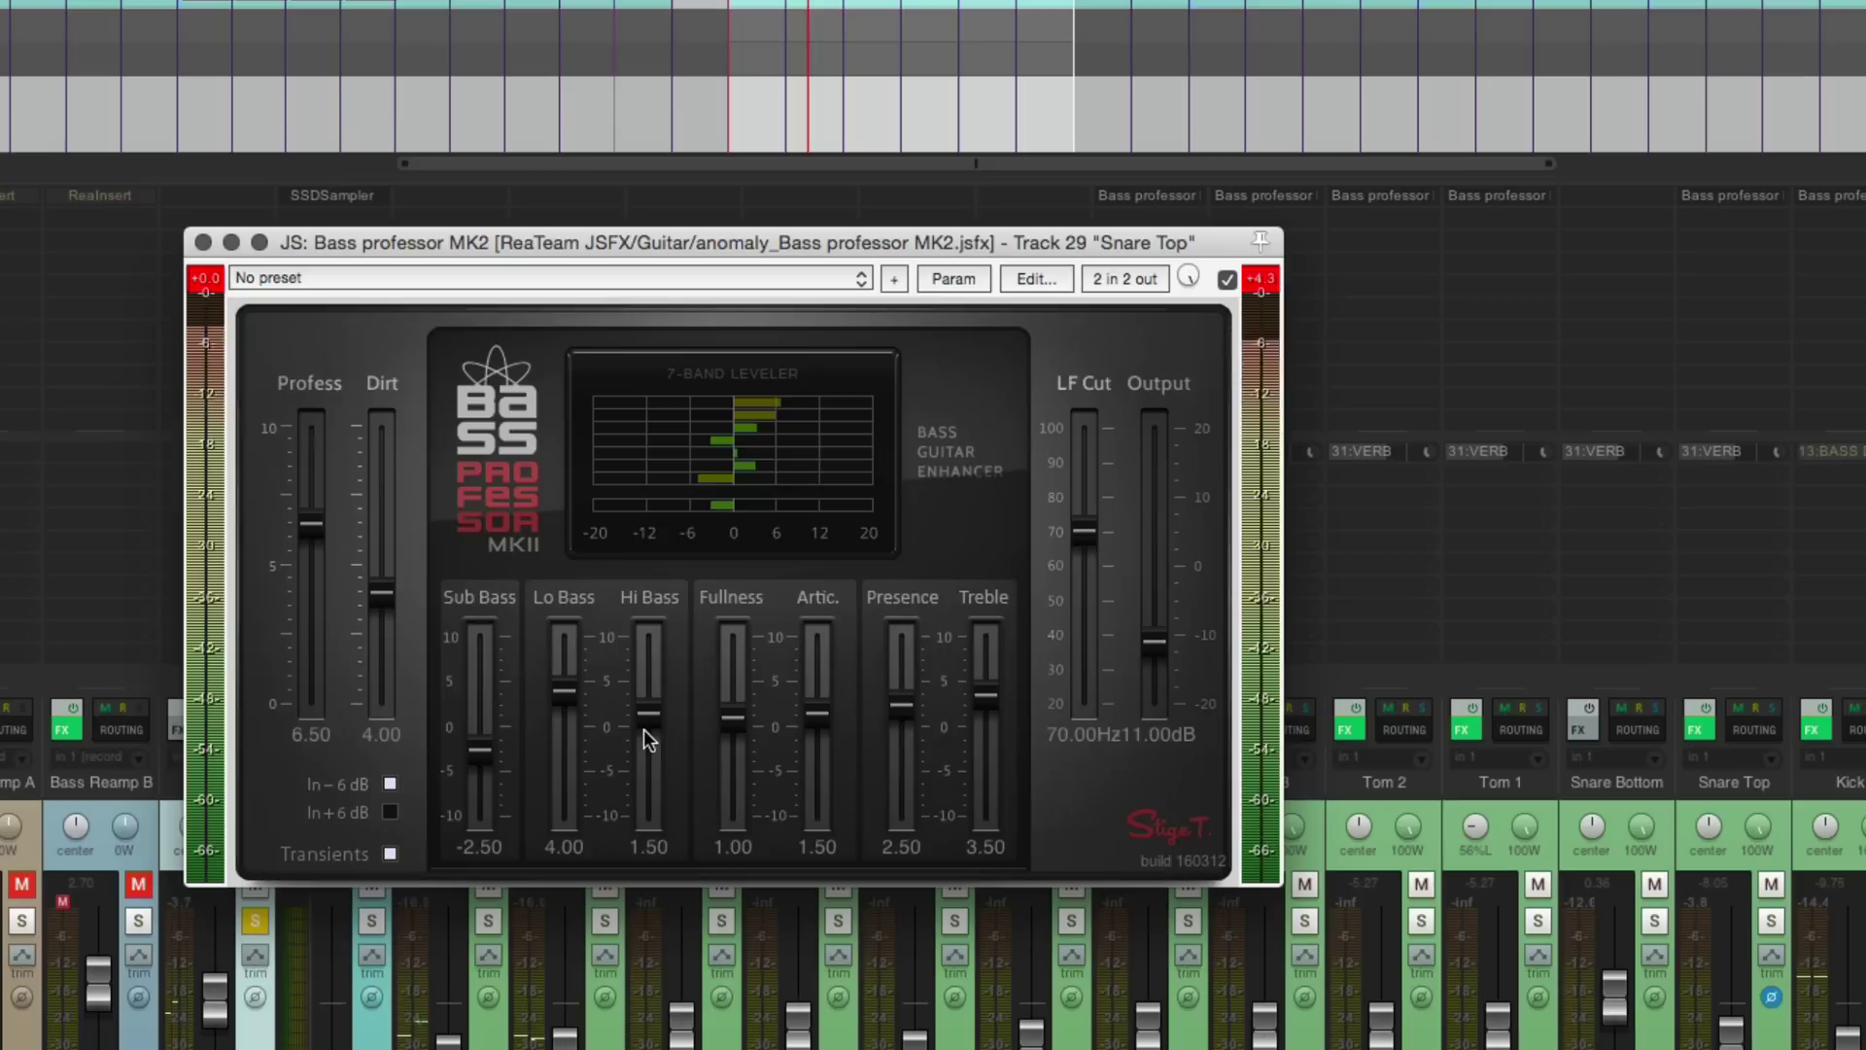
Raise Artic. to 4.50 and try +6 dB input gain before returning to -6 dB.
{"action": "left_click_drag", "start_coordinate": [808, 709], "coordinate": [806, 676]}
{"action": "left_click", "coordinate": [390, 812]}
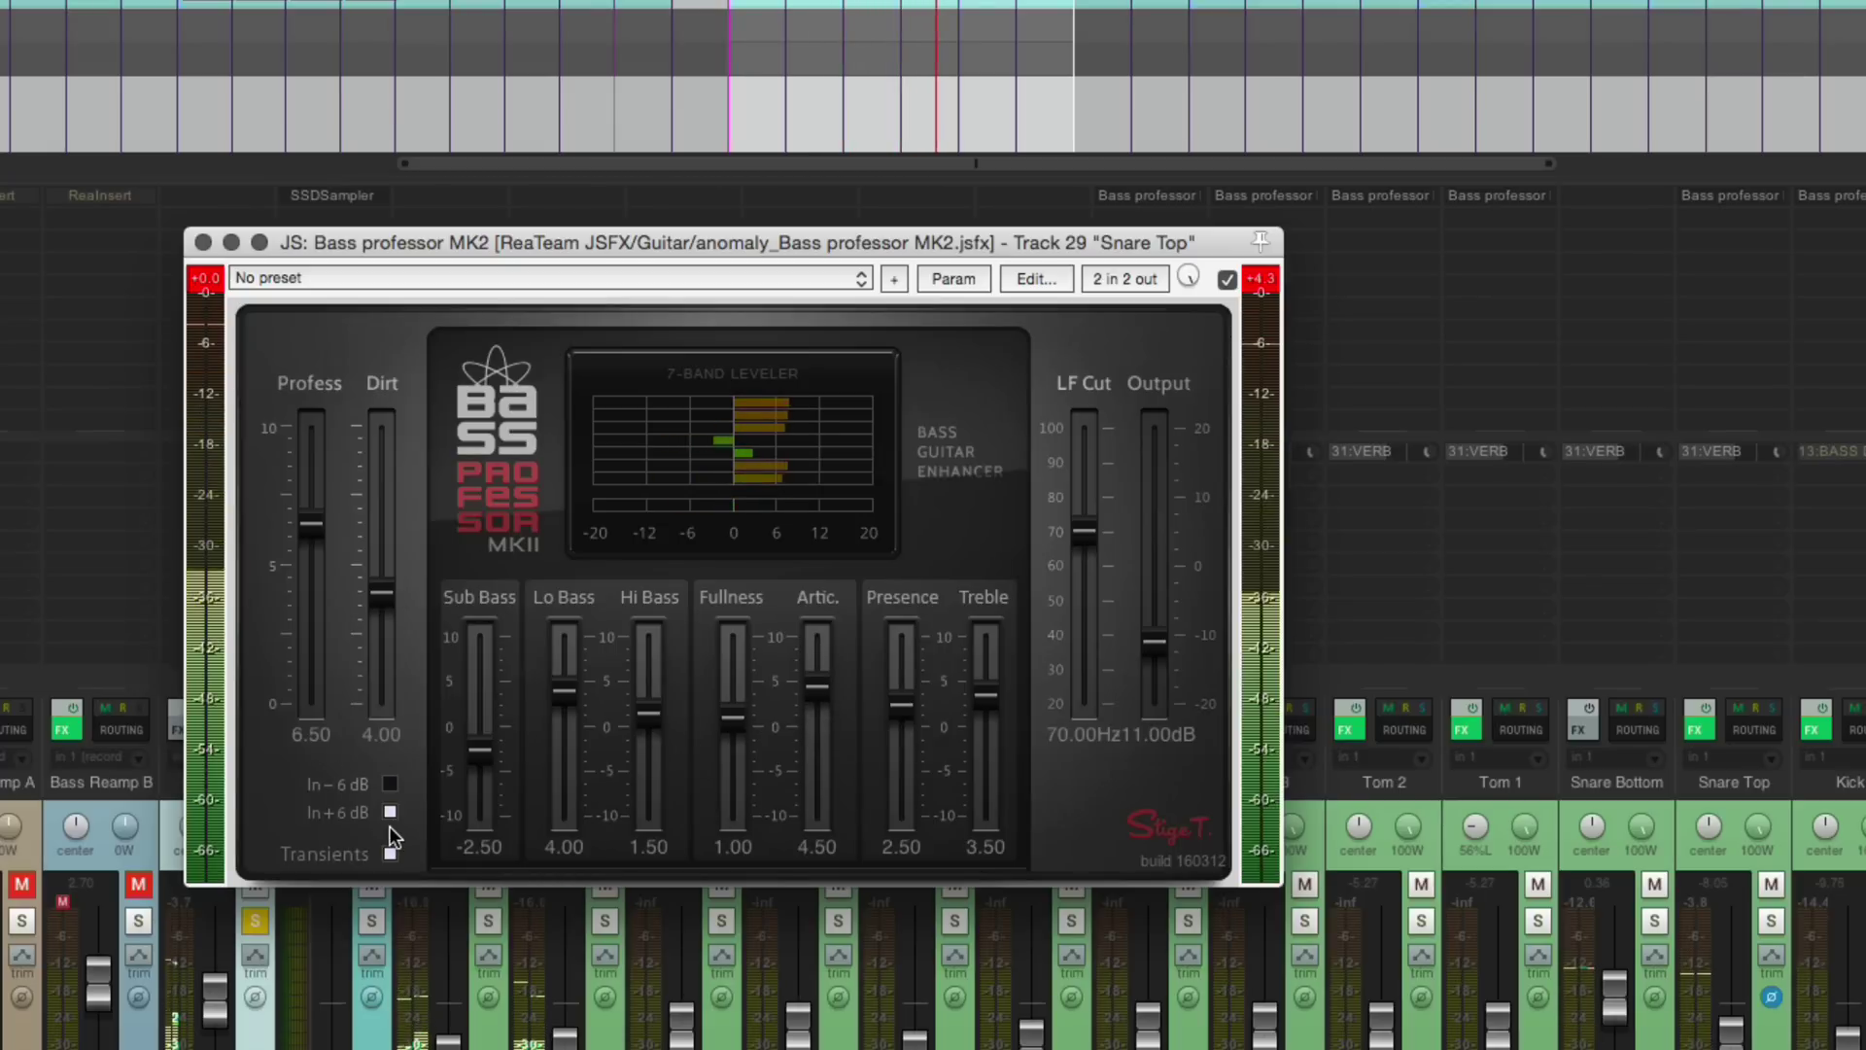
{"action": "left_click", "coordinate": [390, 783]}
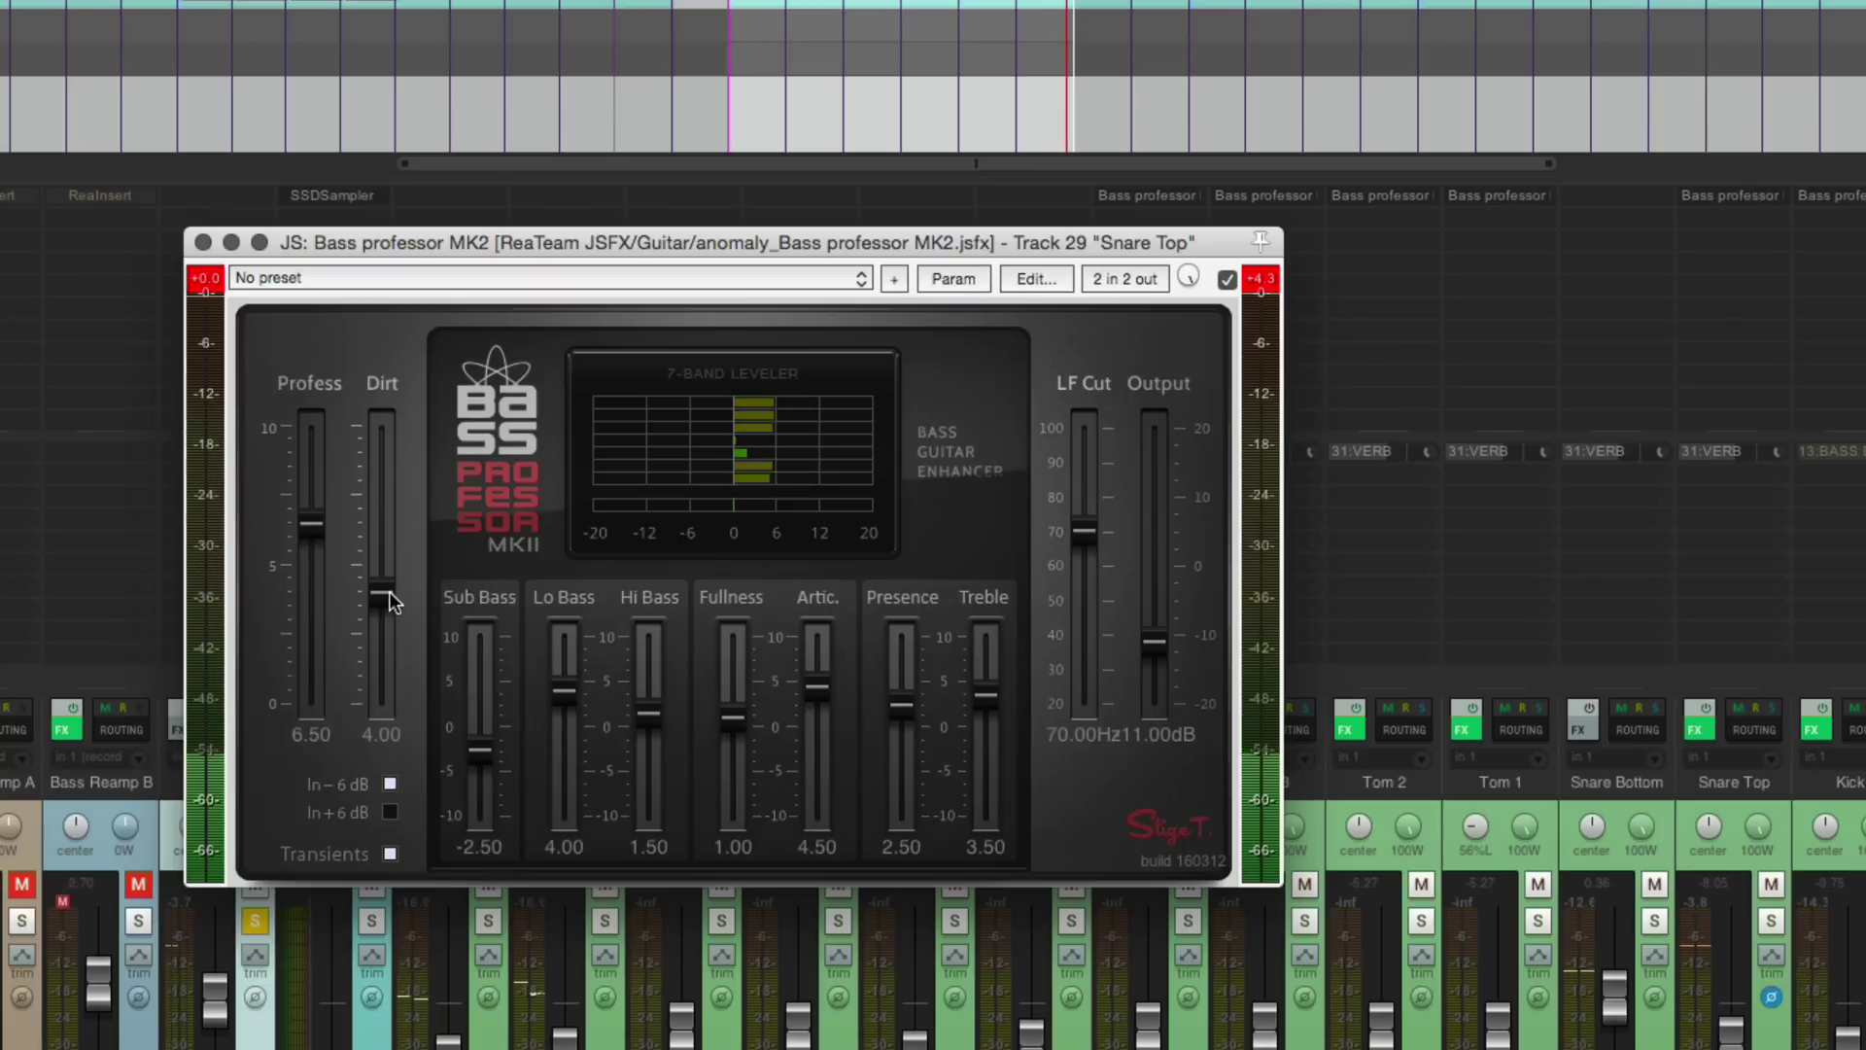
Sweep Dirt and Profess, settling on Profess 5.00, Dirt 4.75 and Treble 6.00.
{"action": "left_click_drag", "start_coordinate": [382, 593], "coordinate": [382, 707]}
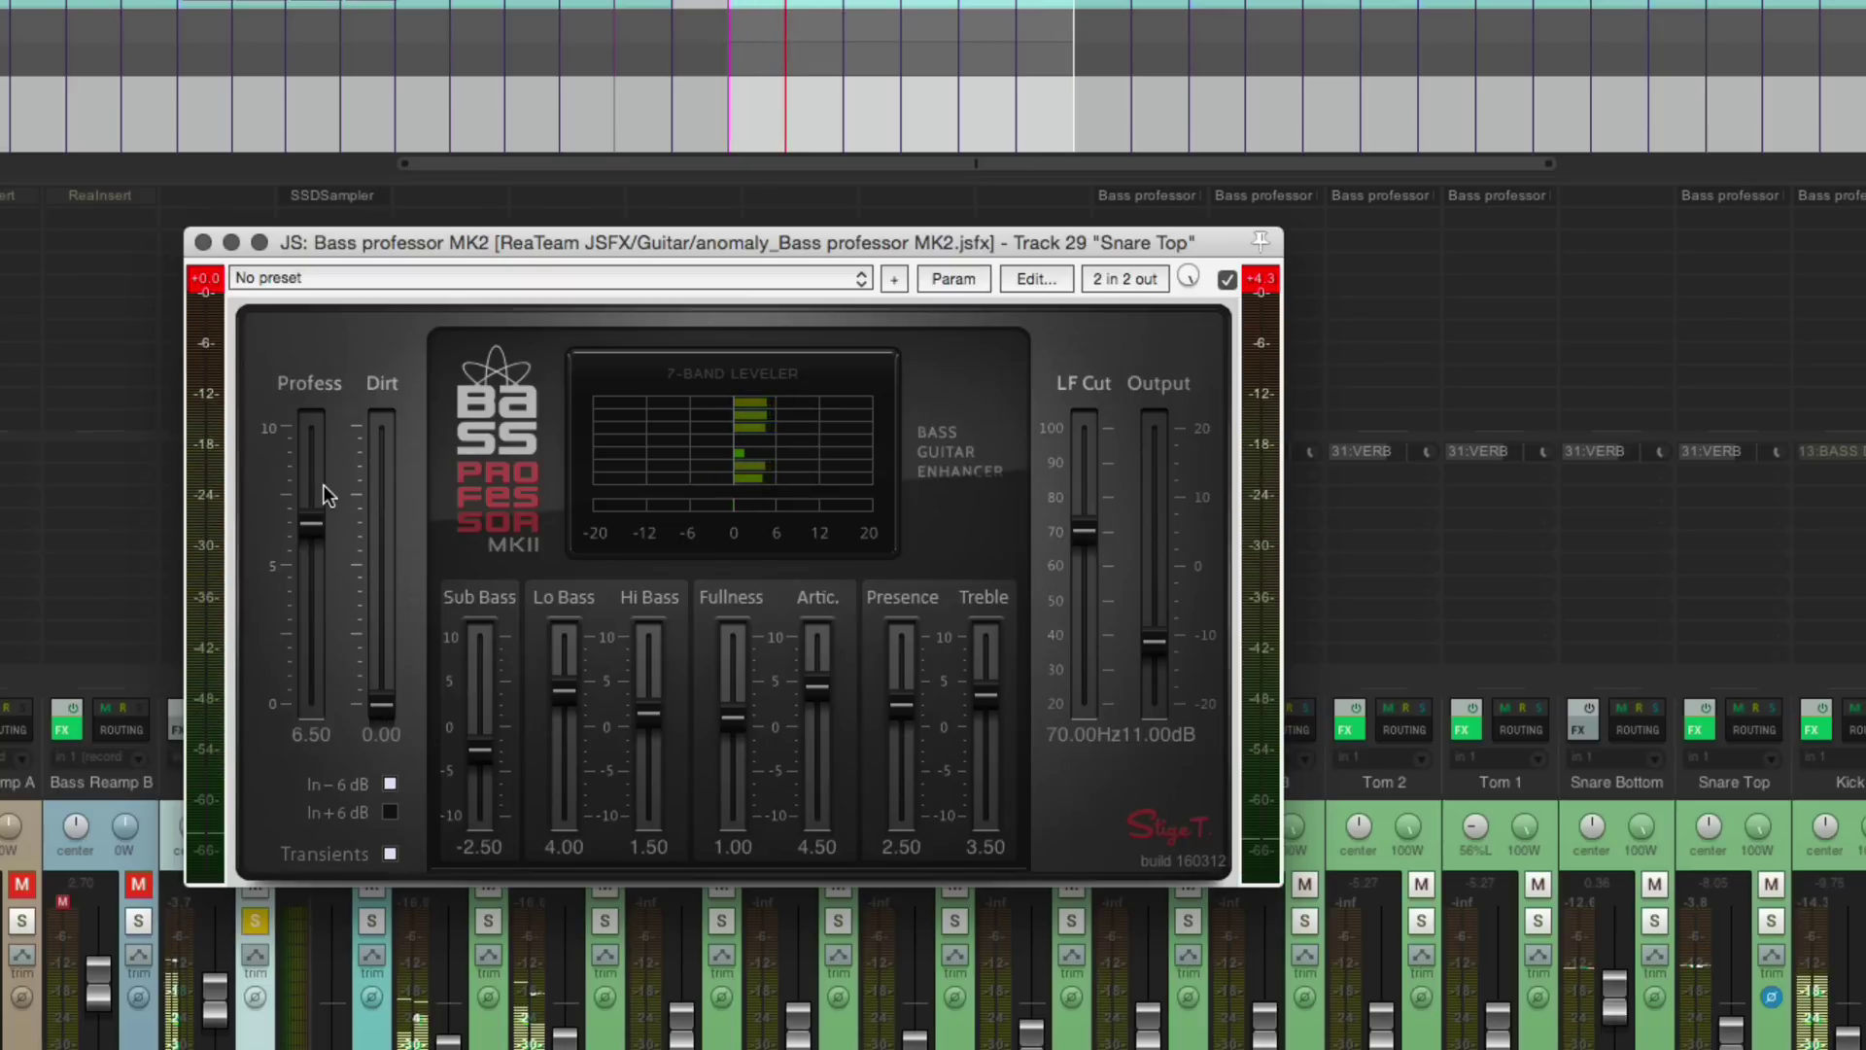
{"action": "left_click_drag", "start_coordinate": [312, 524], "coordinate": [329, 852]}
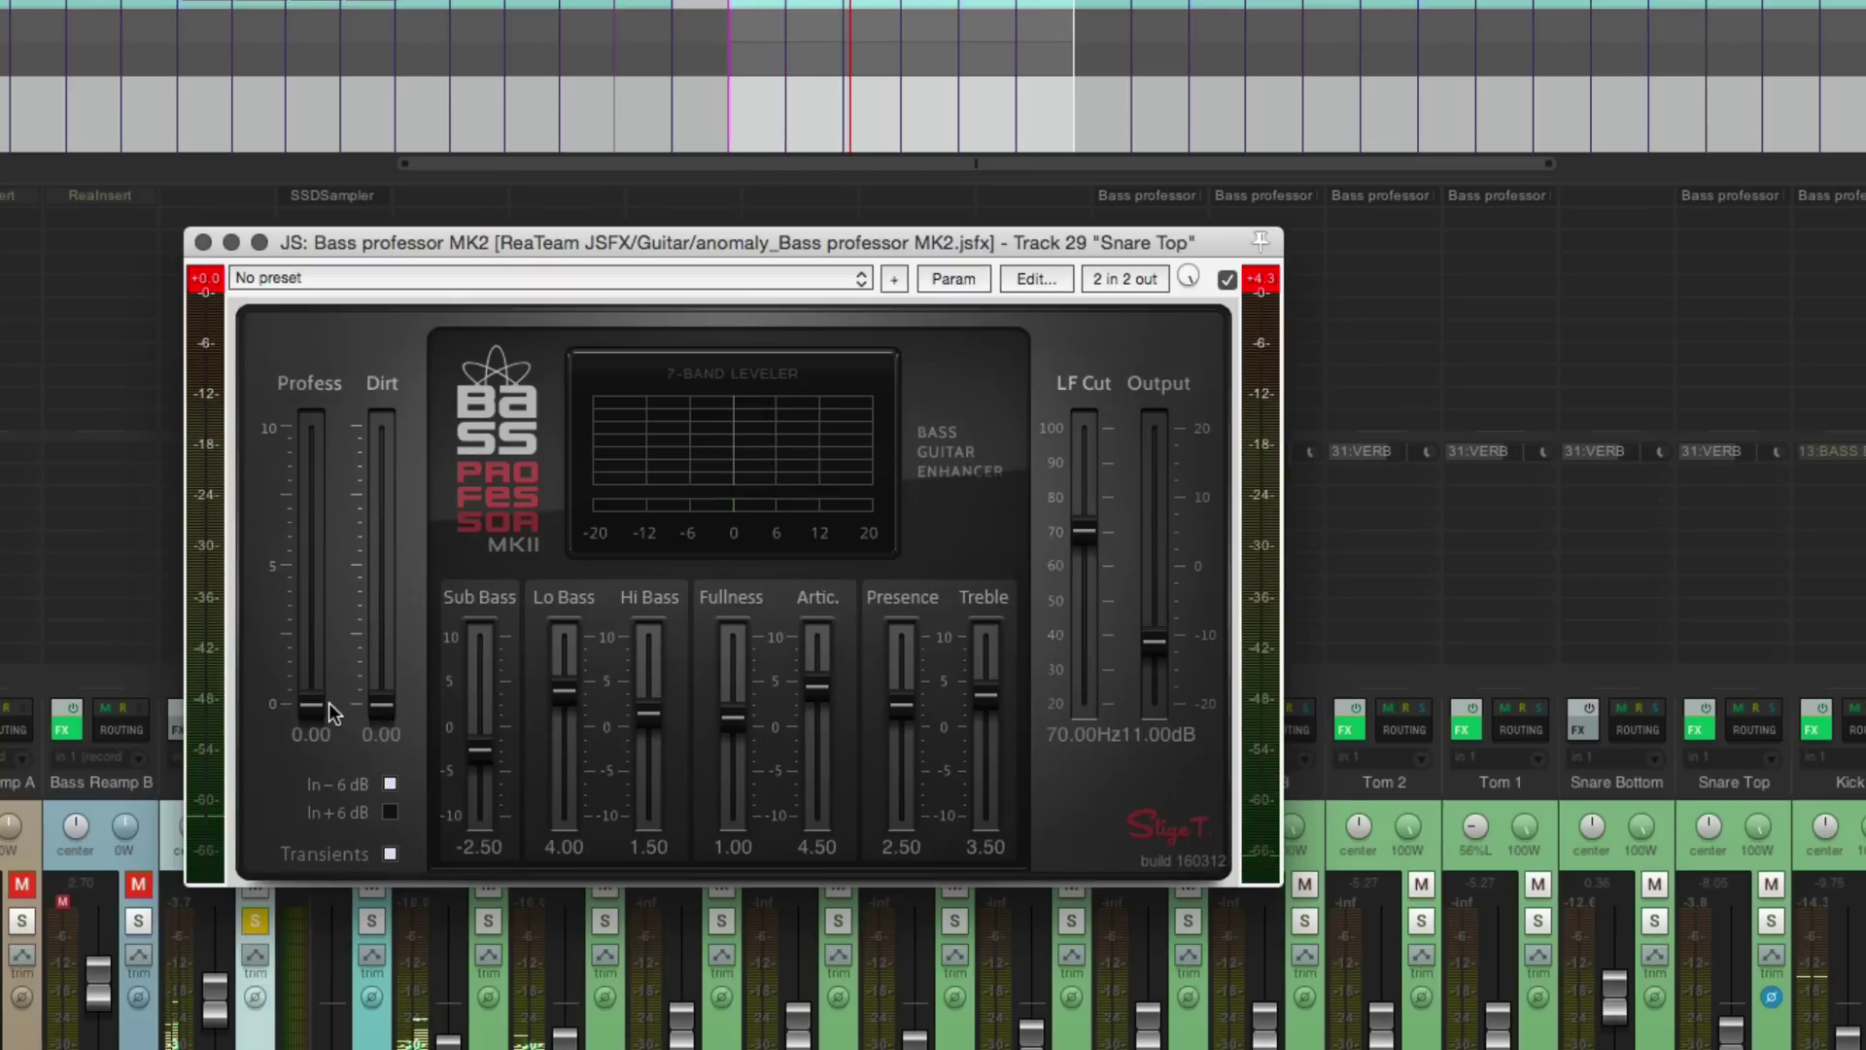
{"action": "left_click_drag", "start_coordinate": [312, 447], "coordinate": [315, 566]}
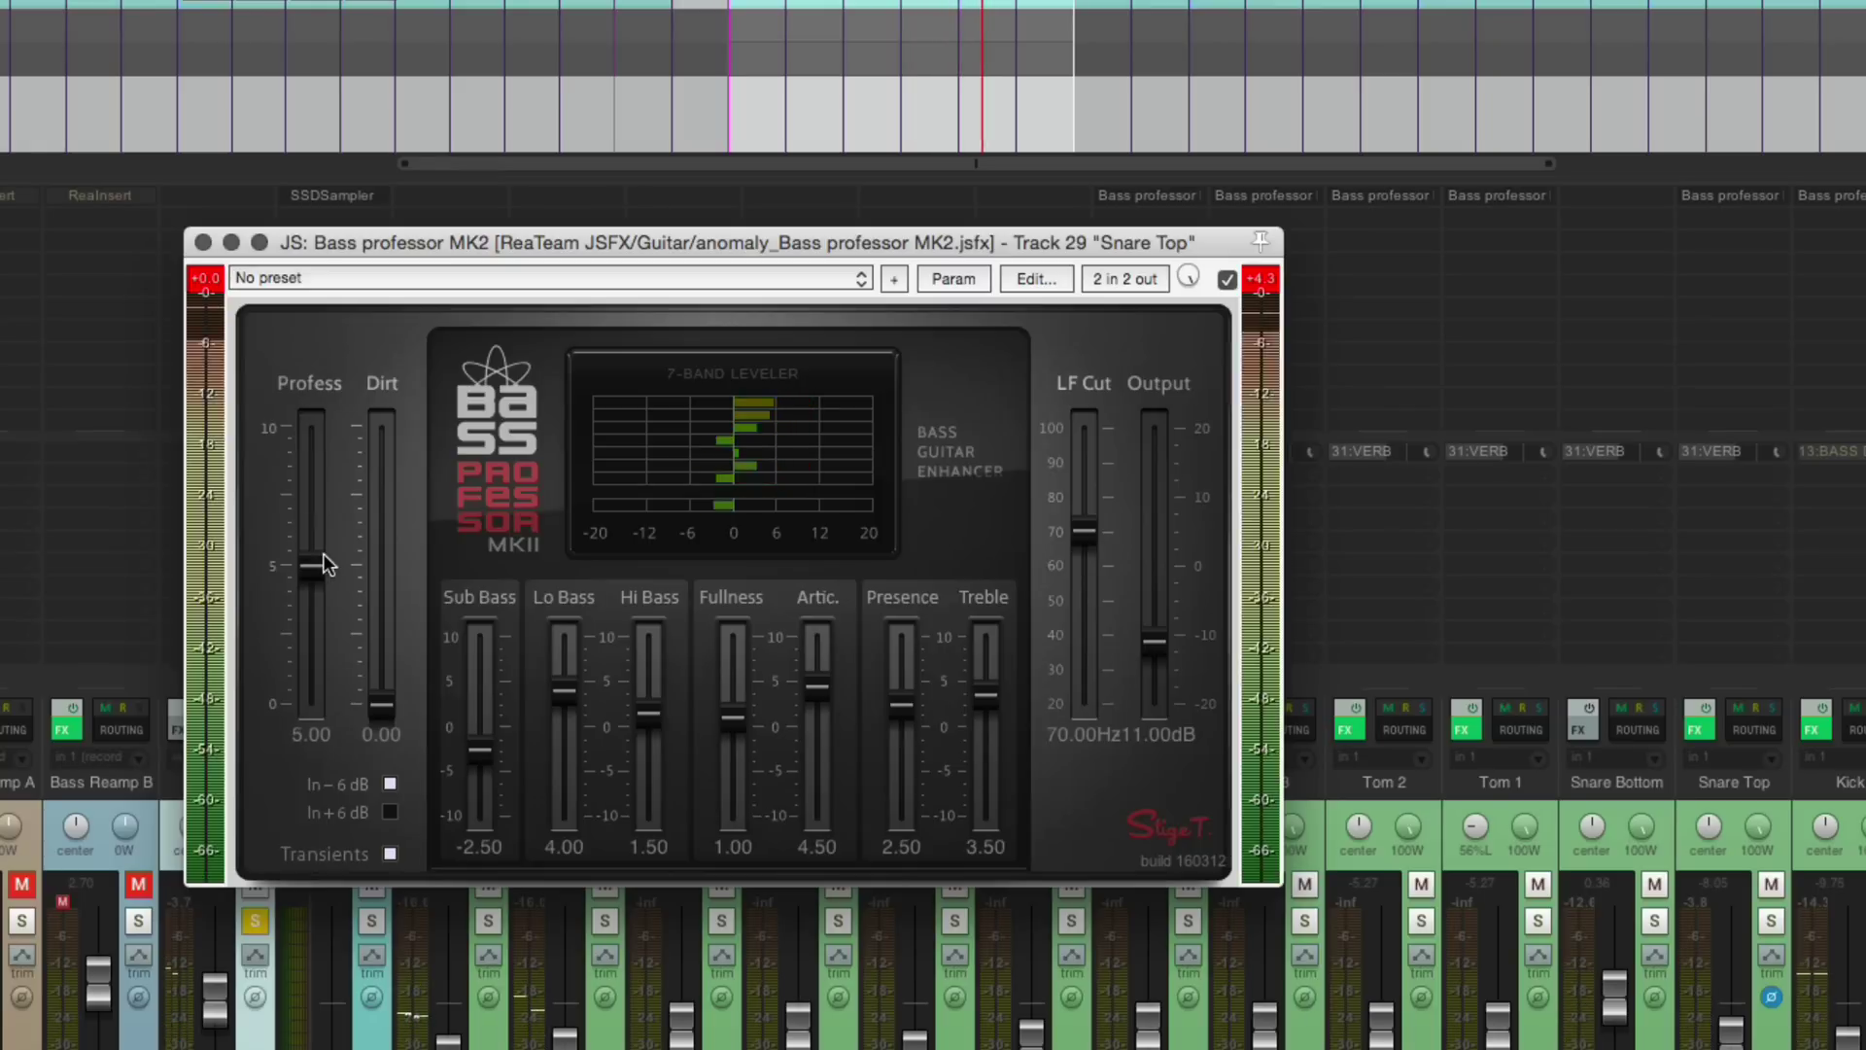
{"action": "left_click_drag", "start_coordinate": [393, 691], "coordinate": [392, 572]}
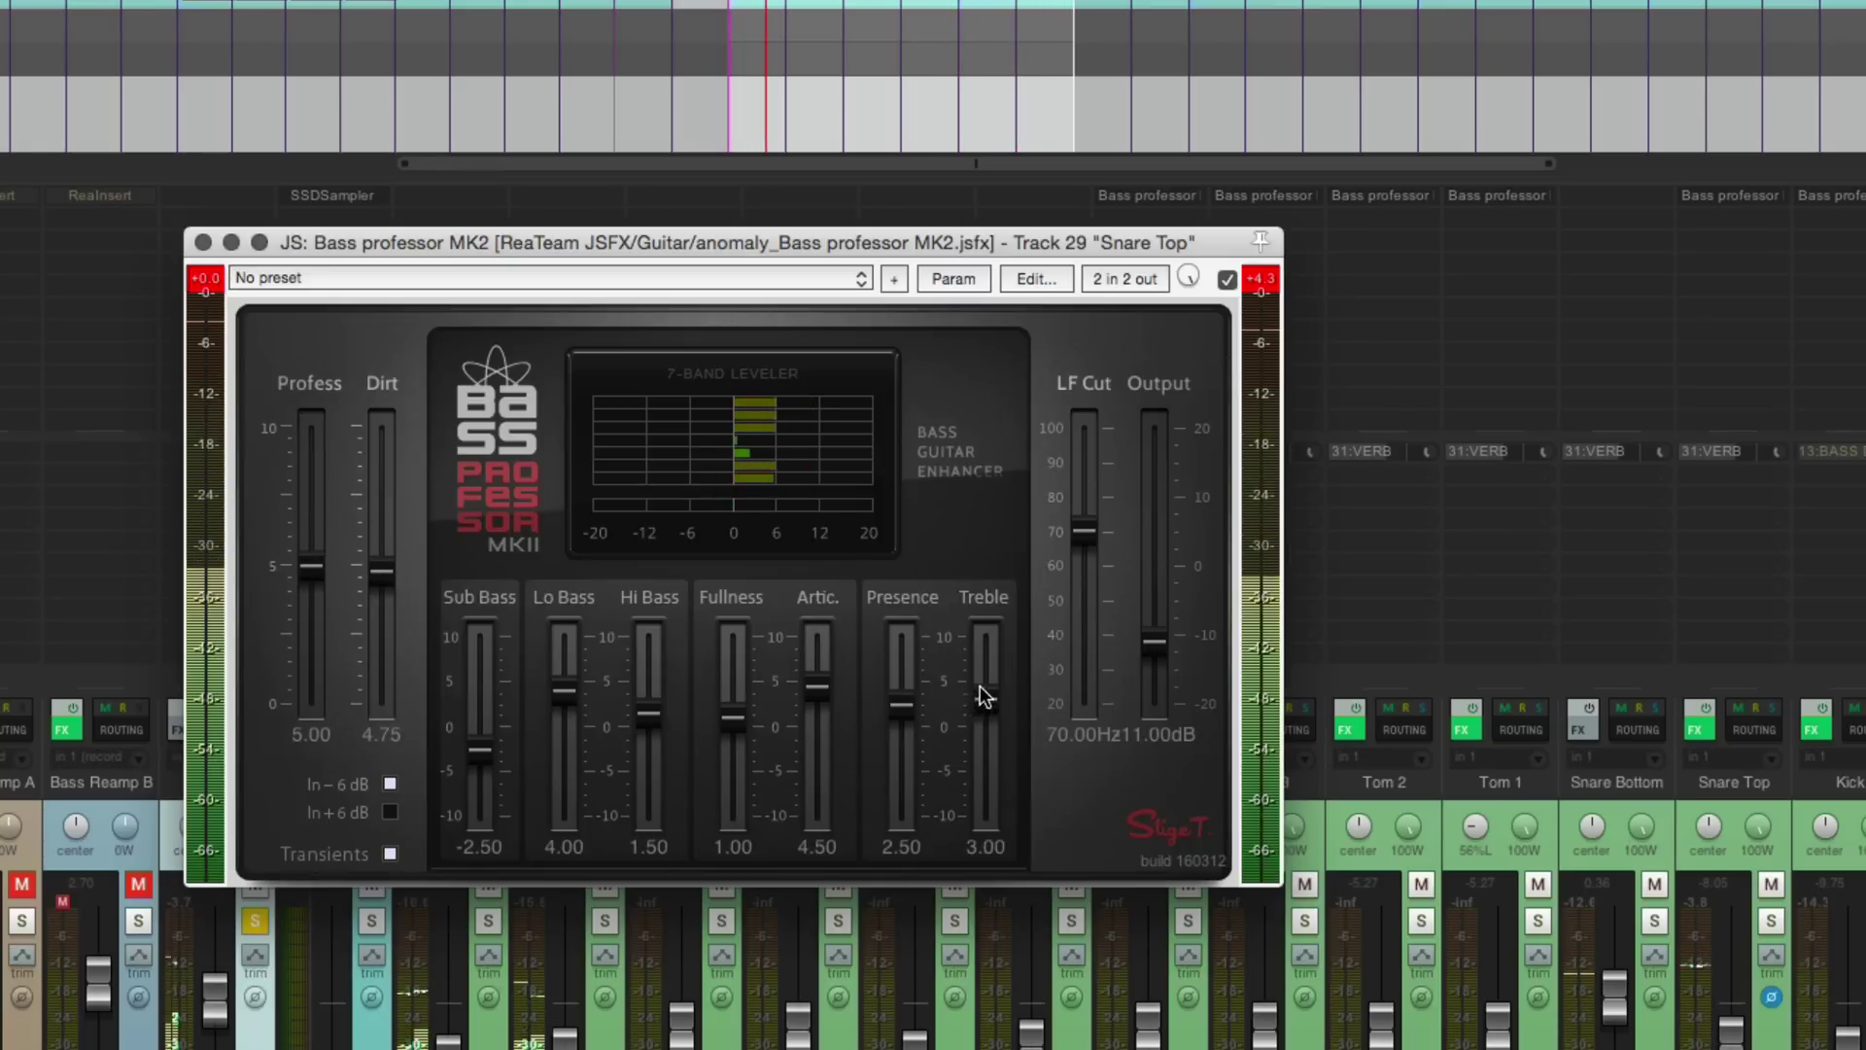
{"action": "mouse_move", "coordinate": [983, 692]}
{"action": "left_mouse_down"}
{"action": "mouse_move", "coordinate": [986, 646]}
{"action": "mouse_move", "coordinate": [978, 661]}
{"action": "left_mouse_up"}
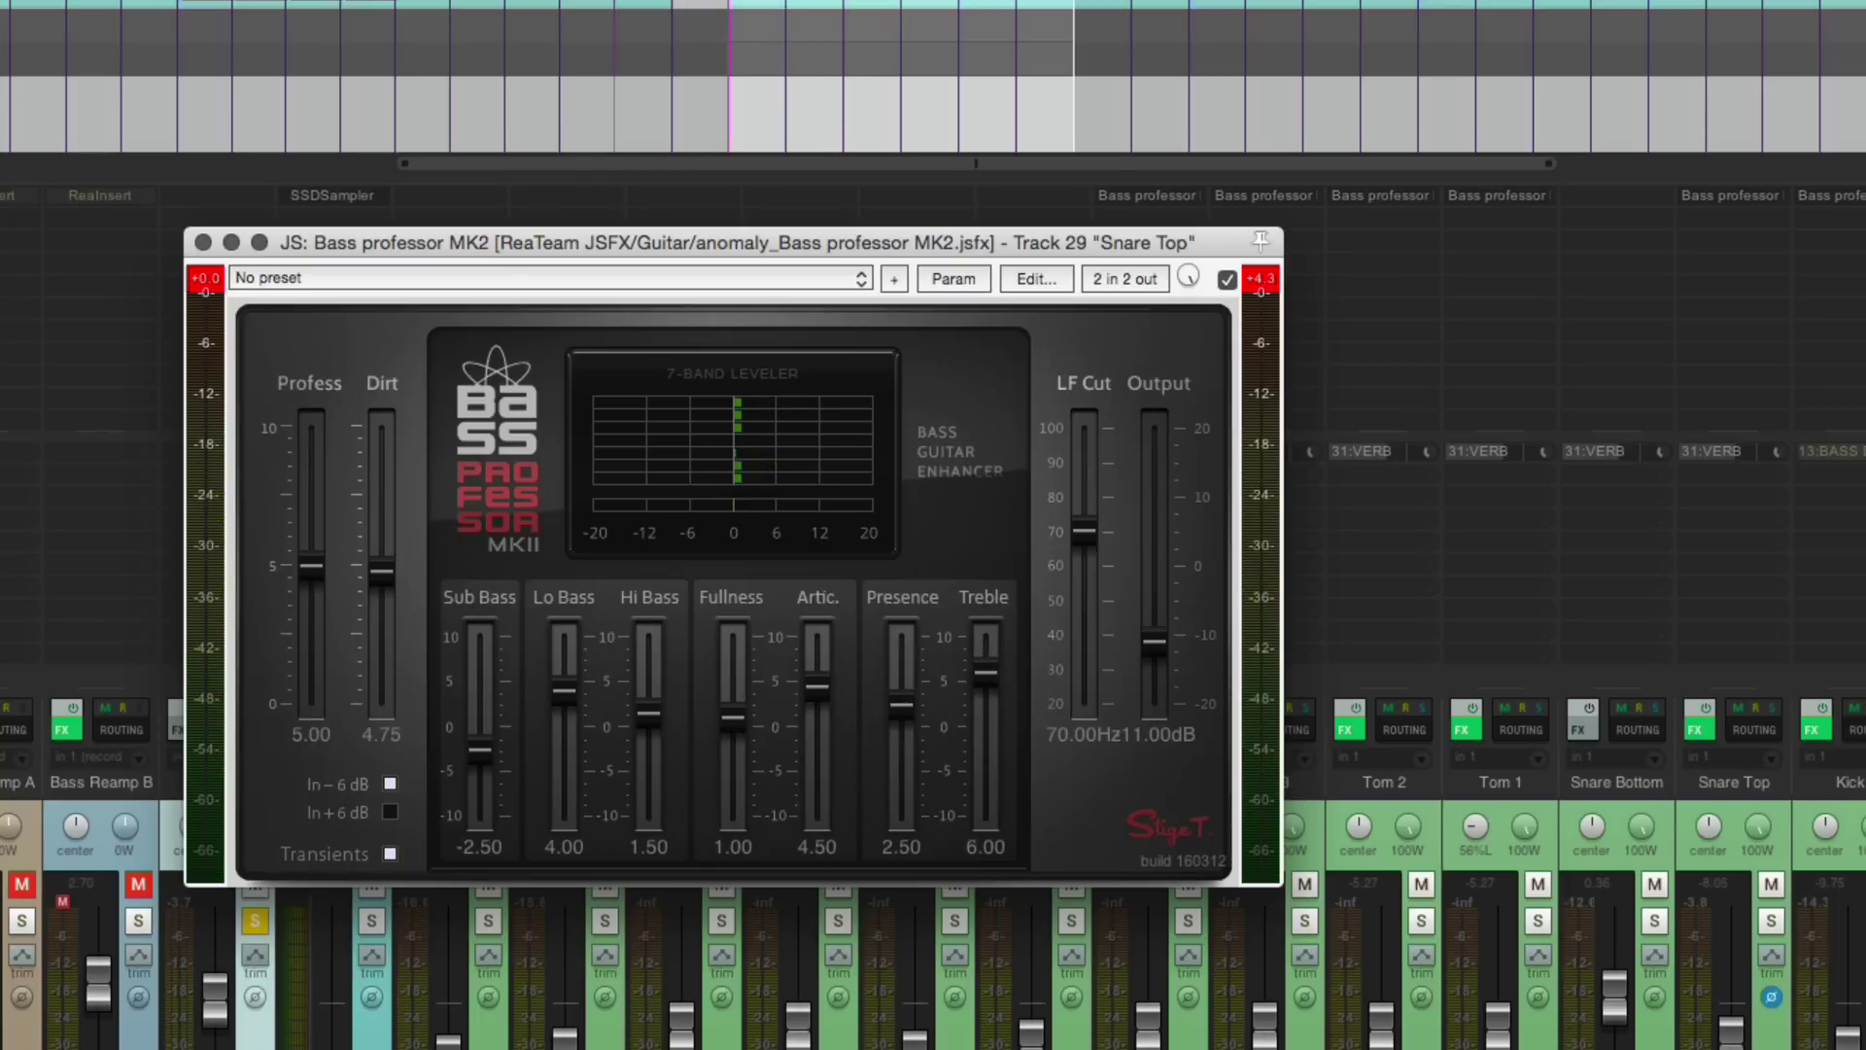
Bring up the Kick's Bass professor MK2 window and close the Snare Top plugin window.
{"action": "left_click", "coordinate": [1813, 197]}
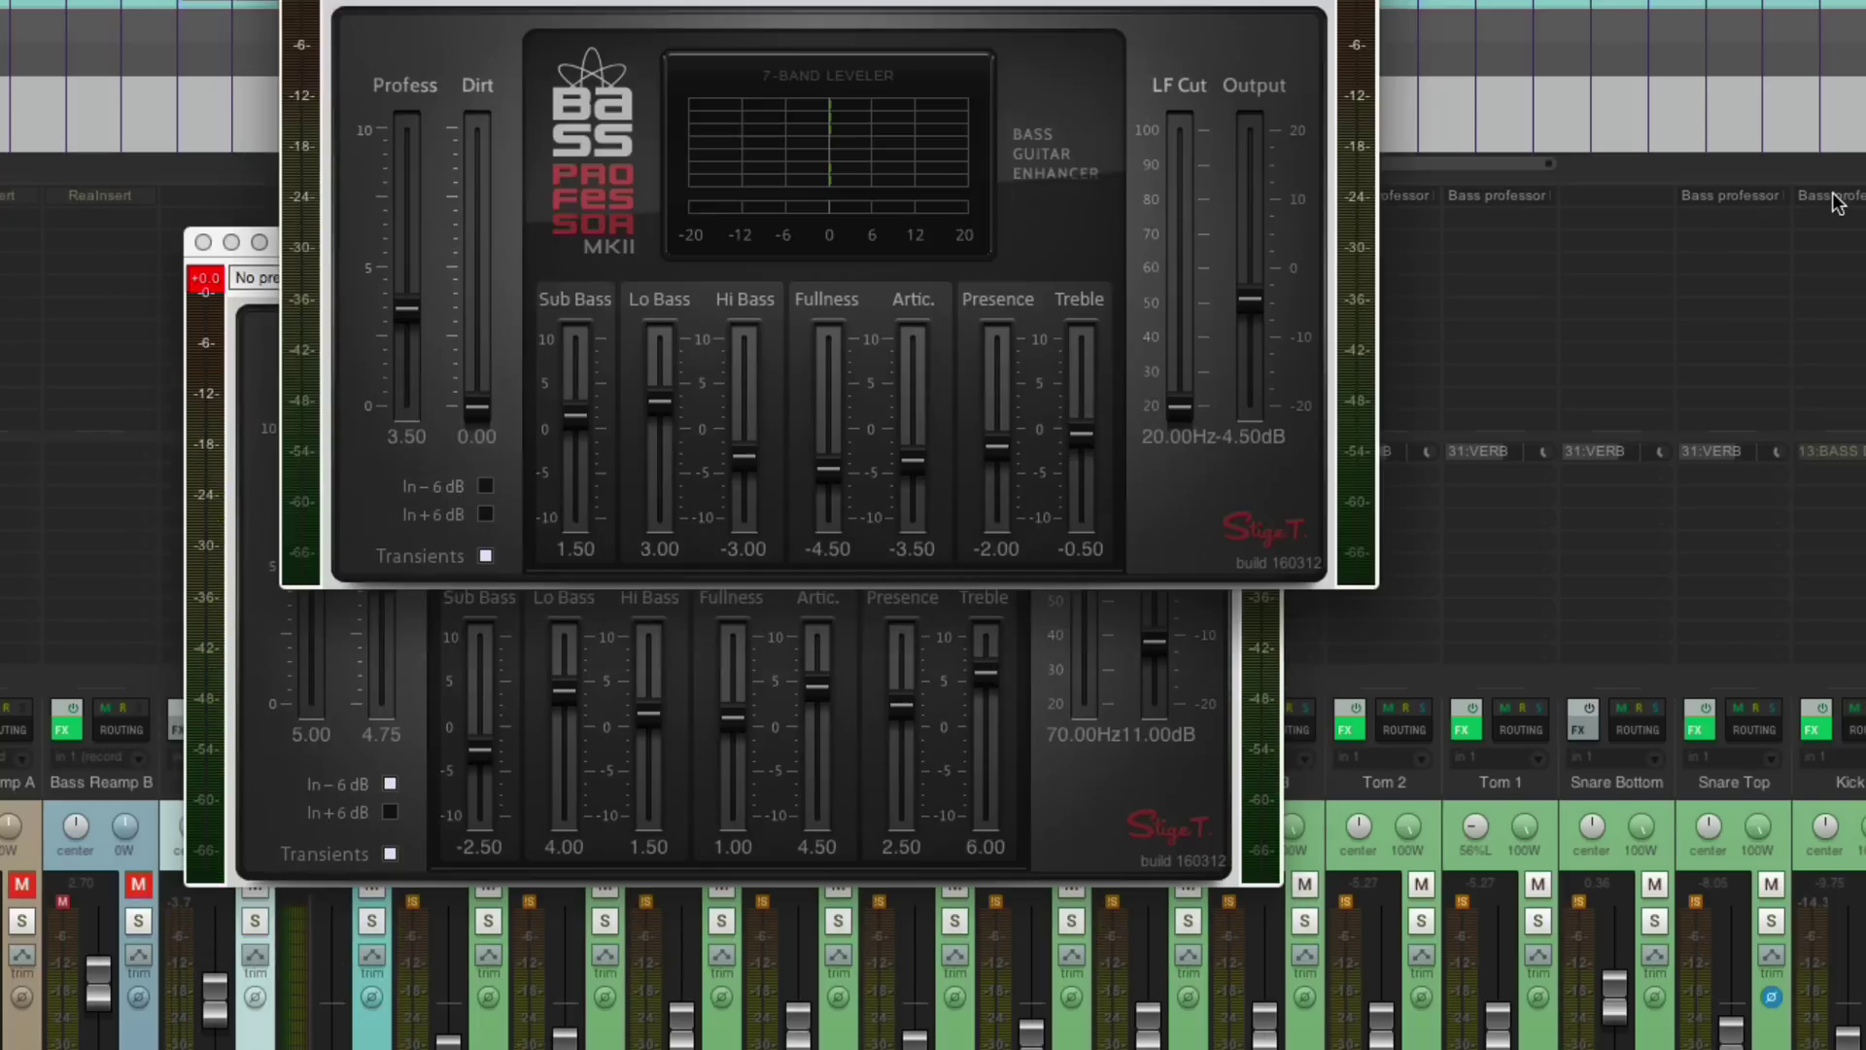
{"action": "left_click", "coordinate": [1139, 796]}
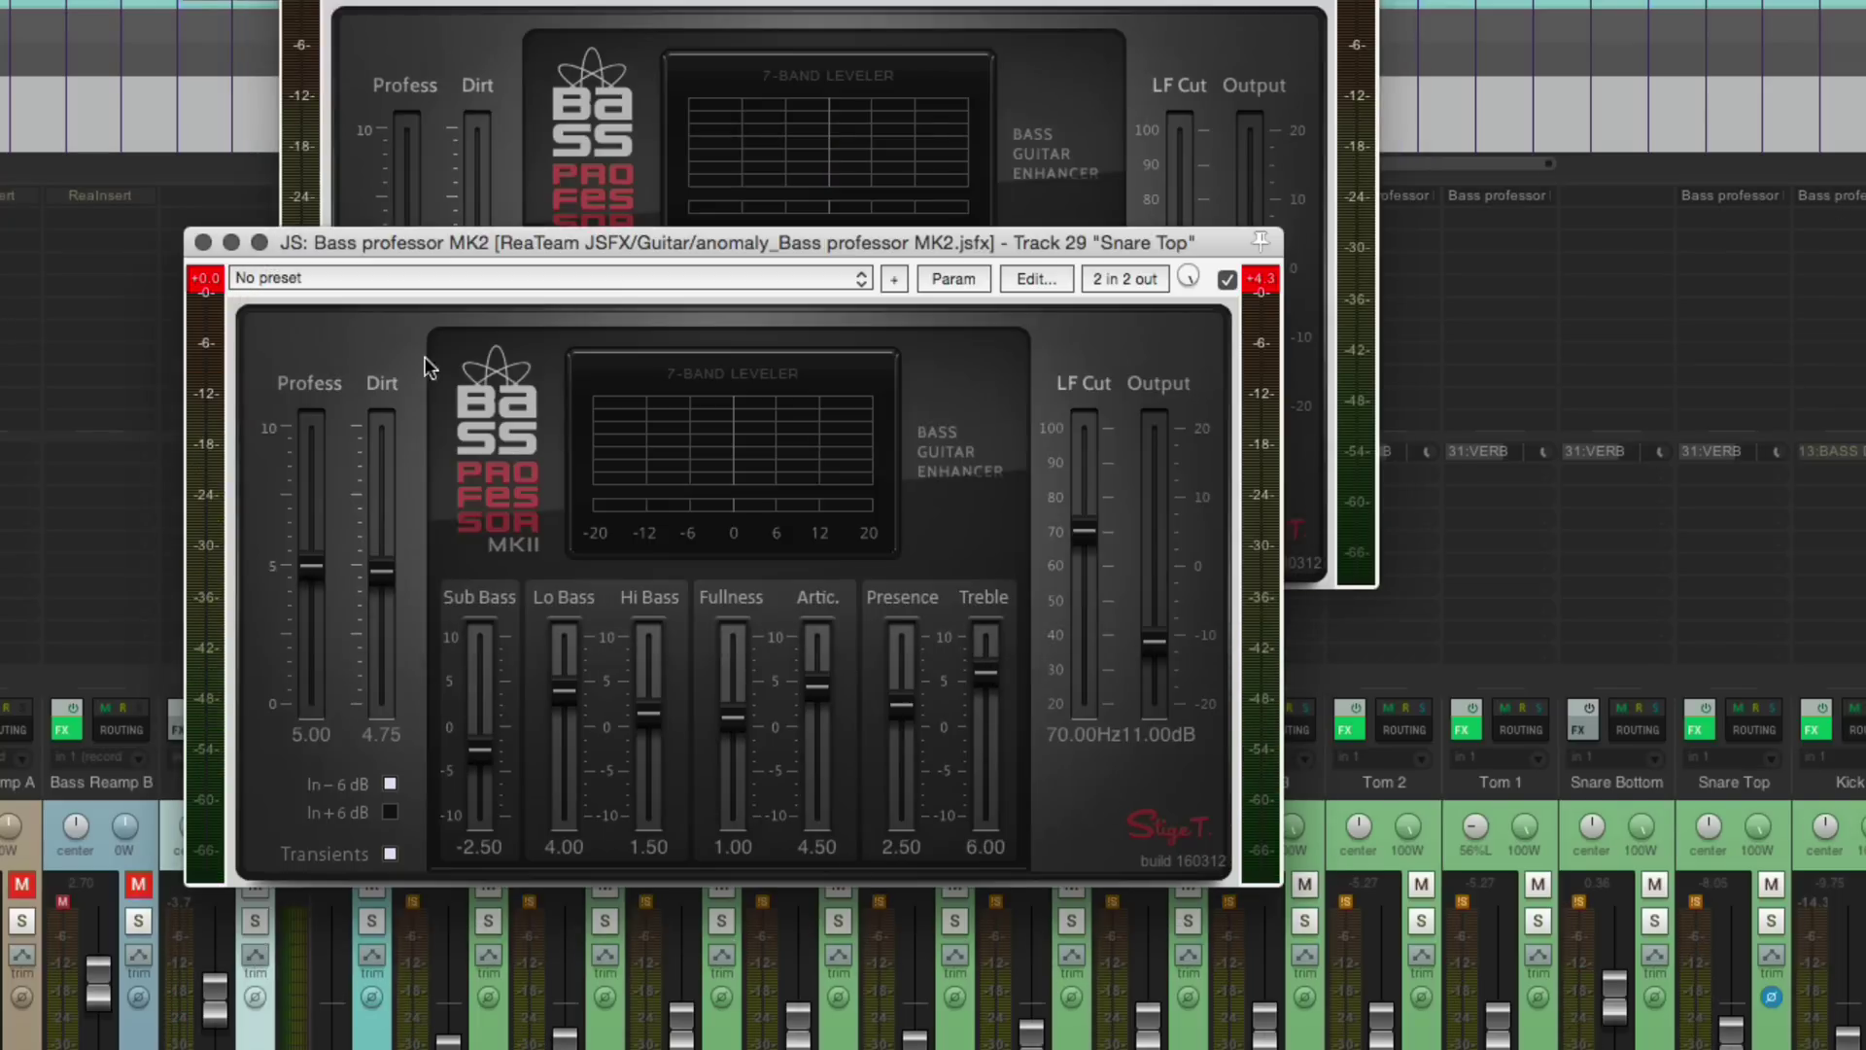
{"action": "left_click", "coordinate": [202, 242]}
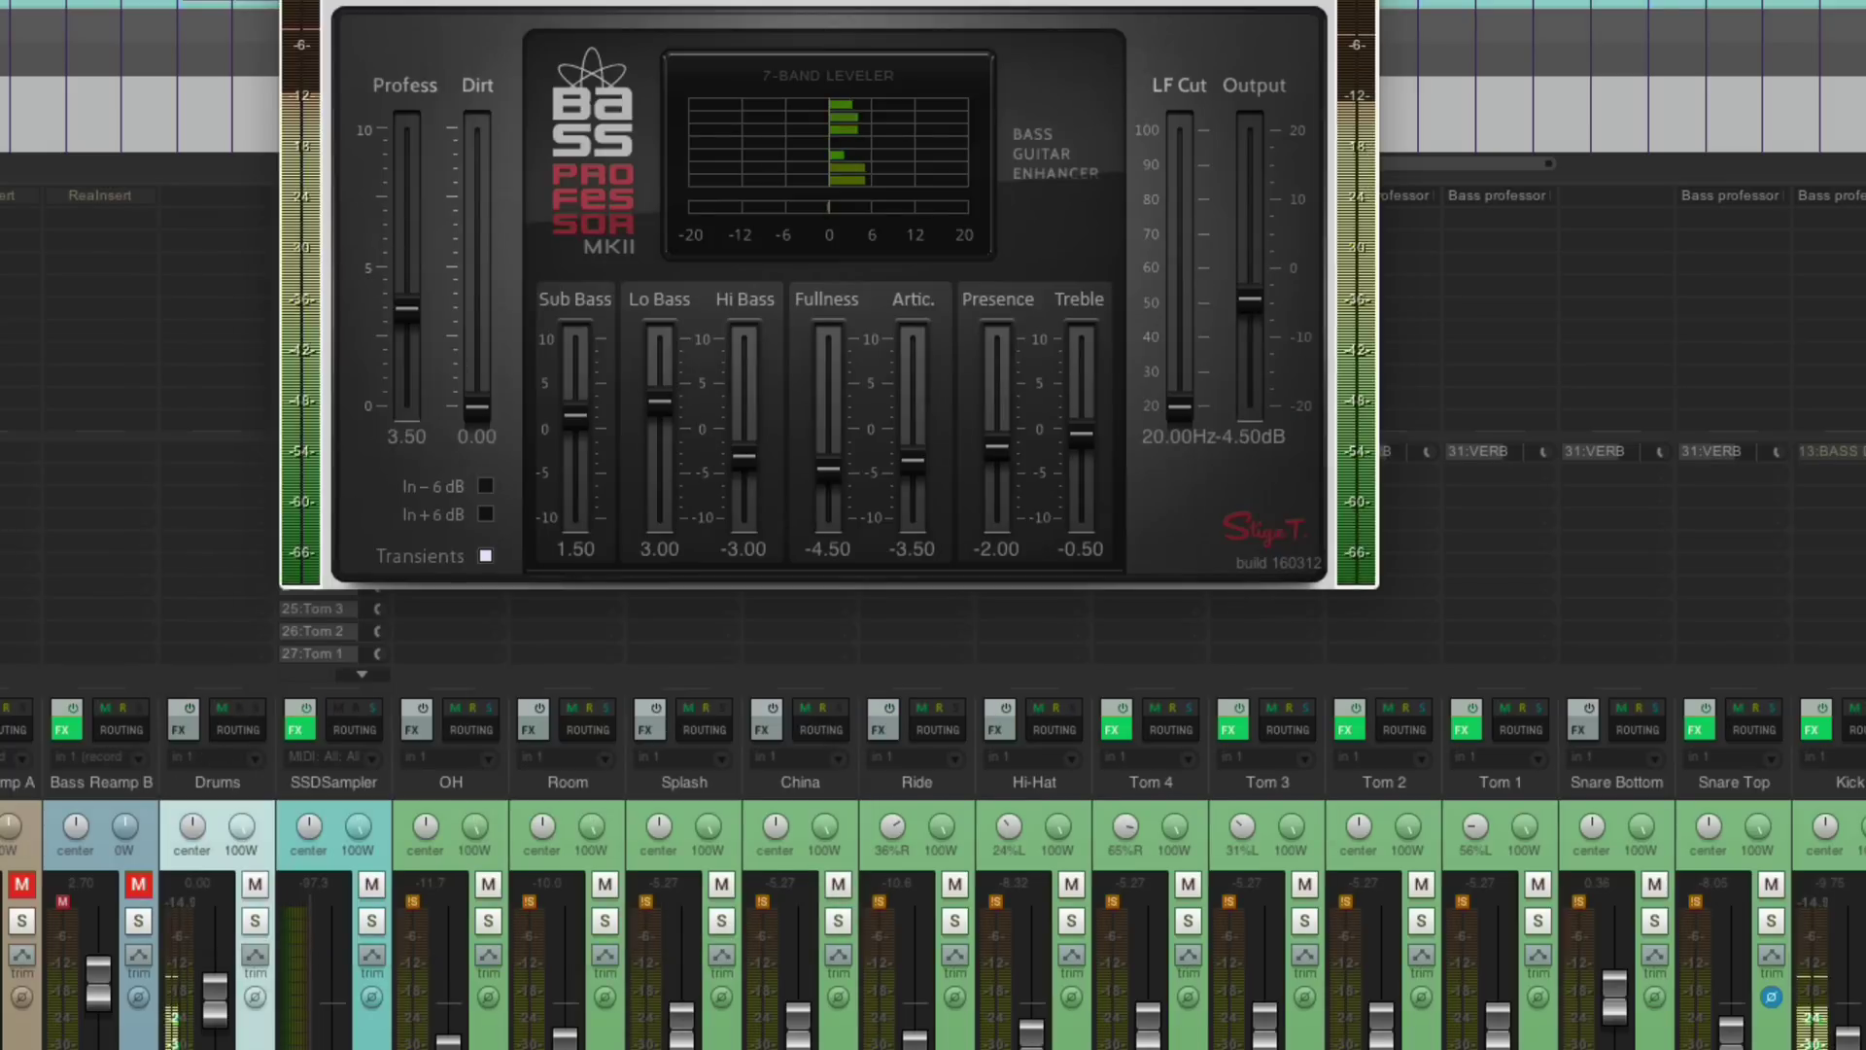
{"action": "left_click_drag", "start_coordinate": [841, 2], "coordinate": [836, 159]}
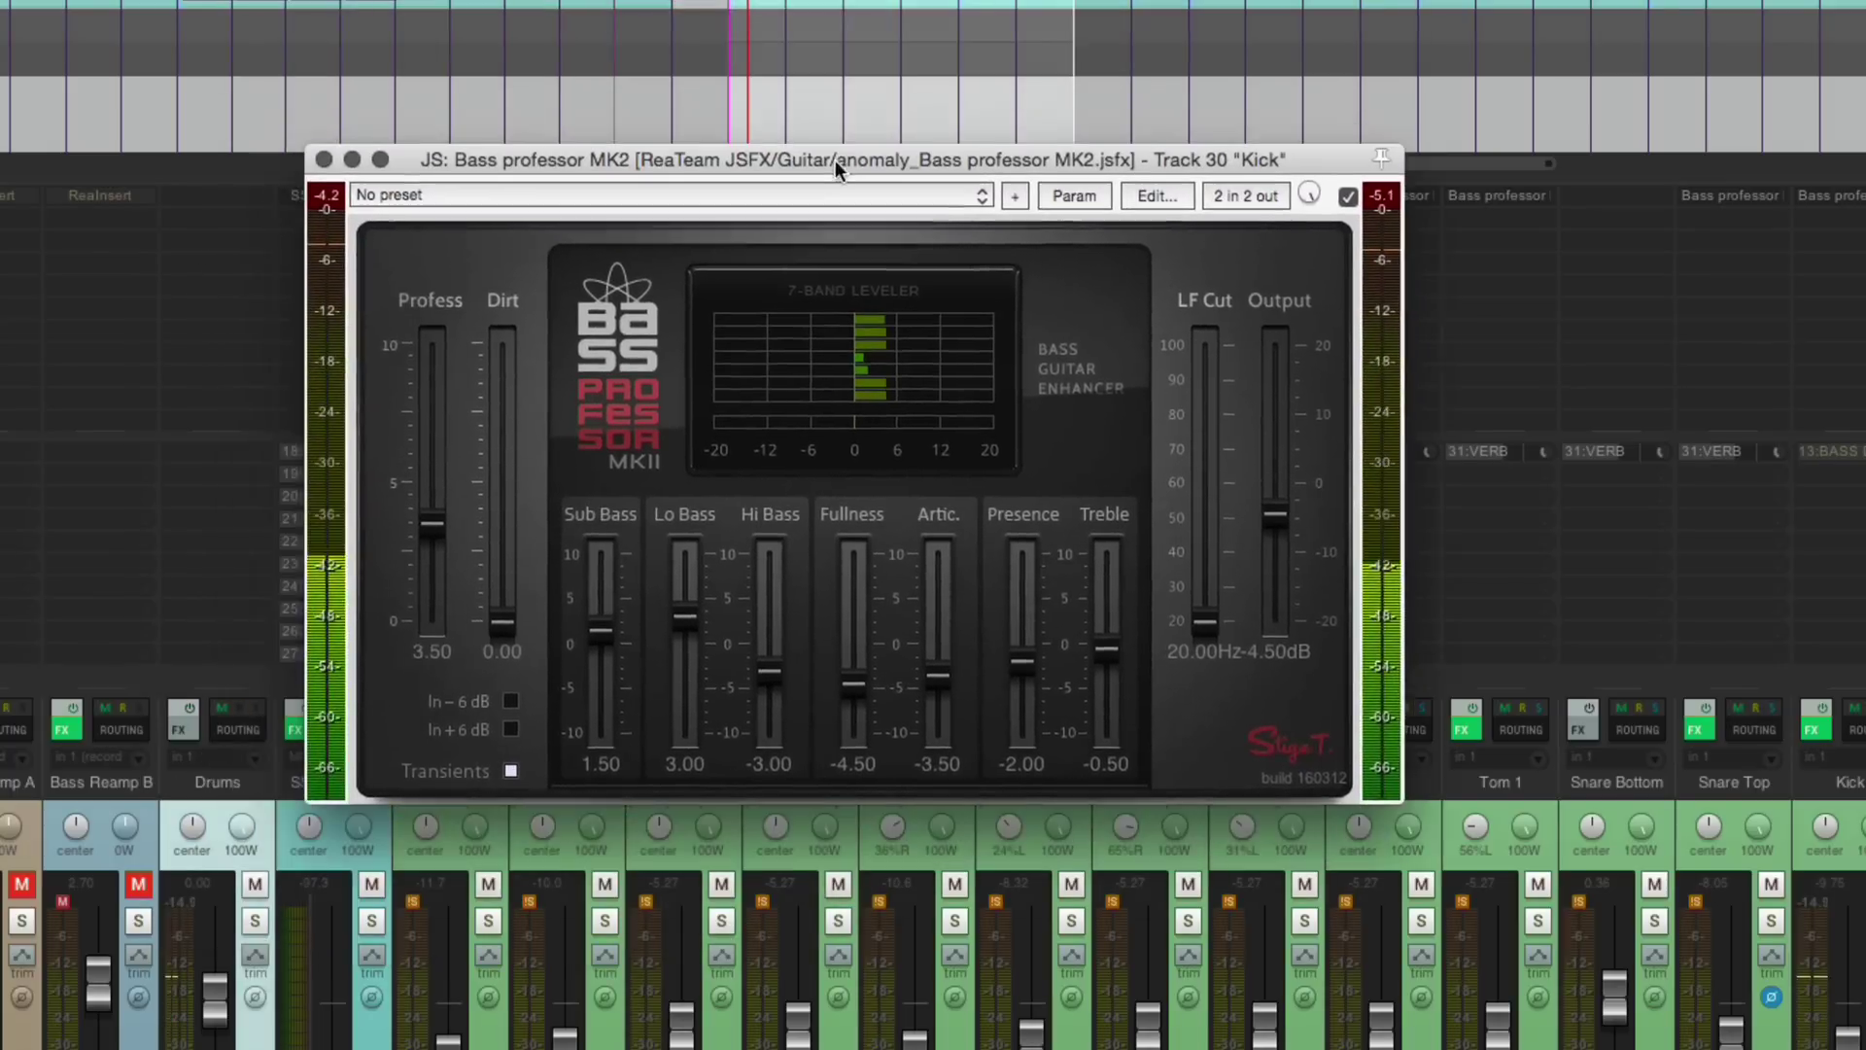
Compare the Kick's Bass professor MK2 bypassed and active, leave it active, and show its presets.
{"action": "left_click", "coordinate": [1347, 194]}
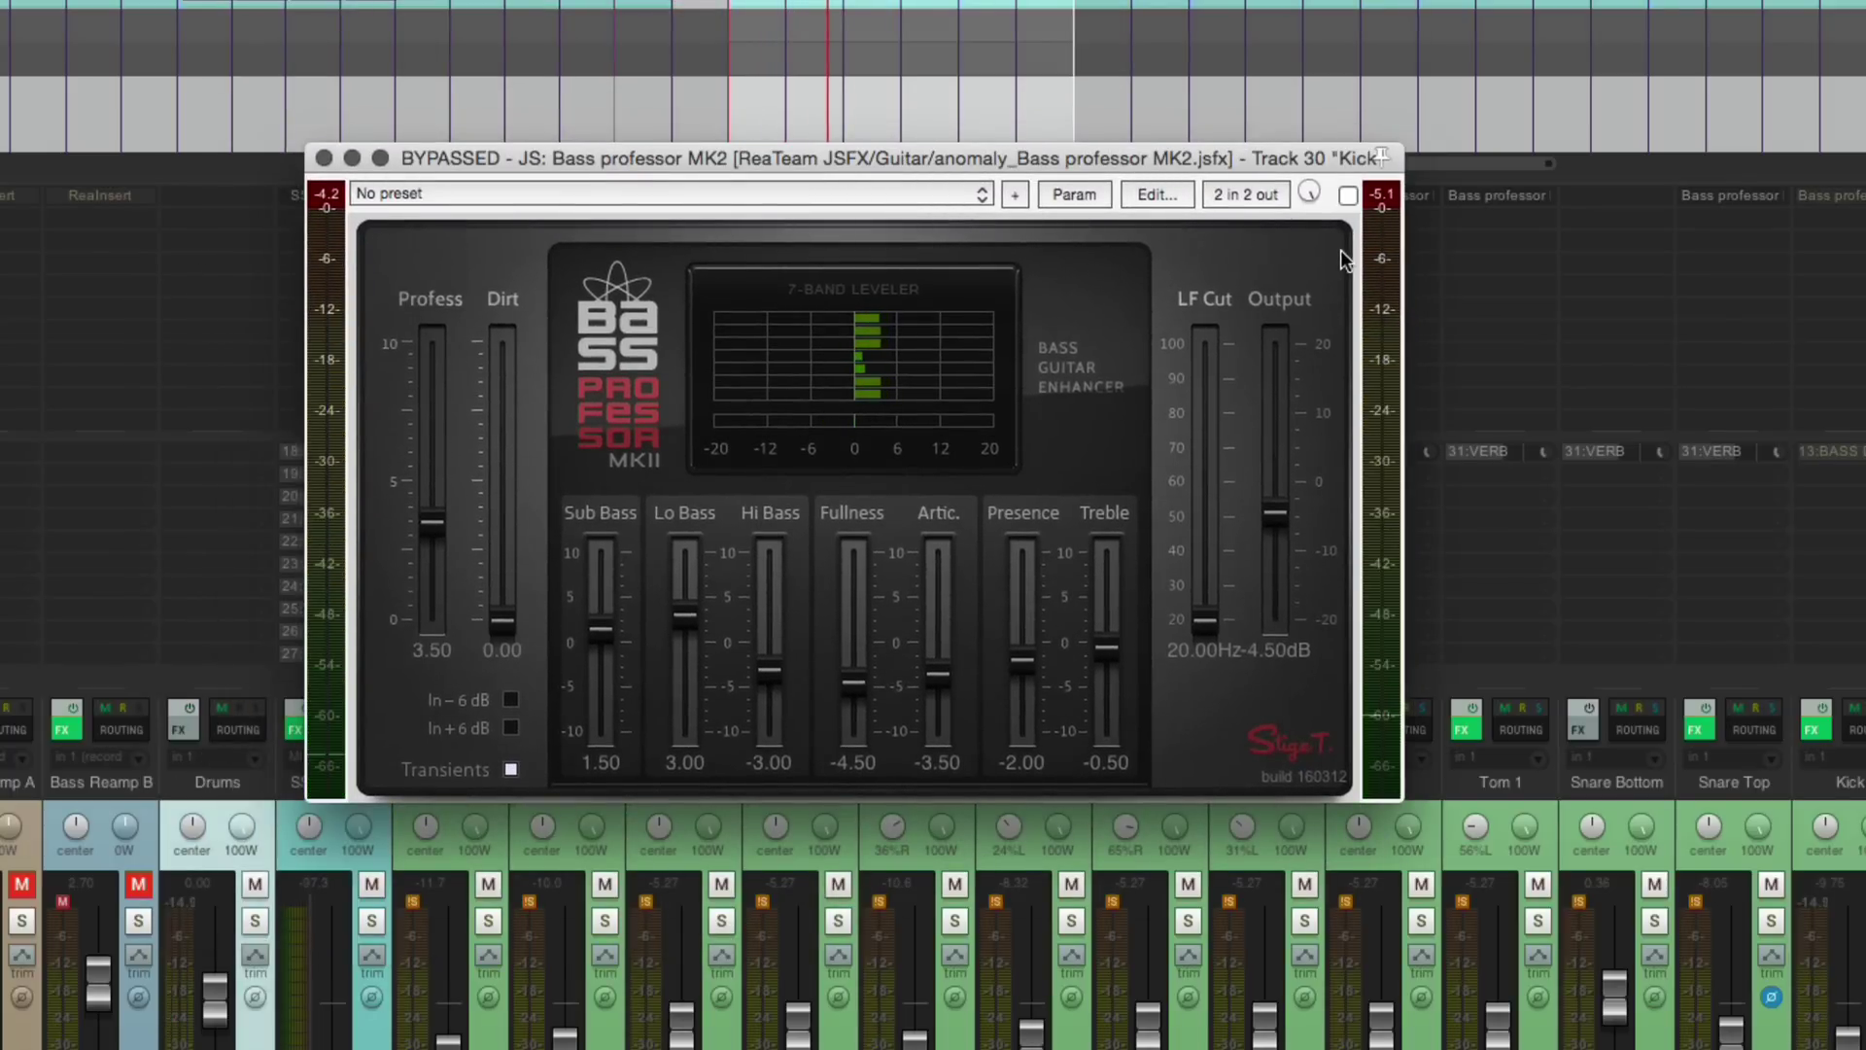
{"action": "left_click", "coordinate": [1347, 196]}
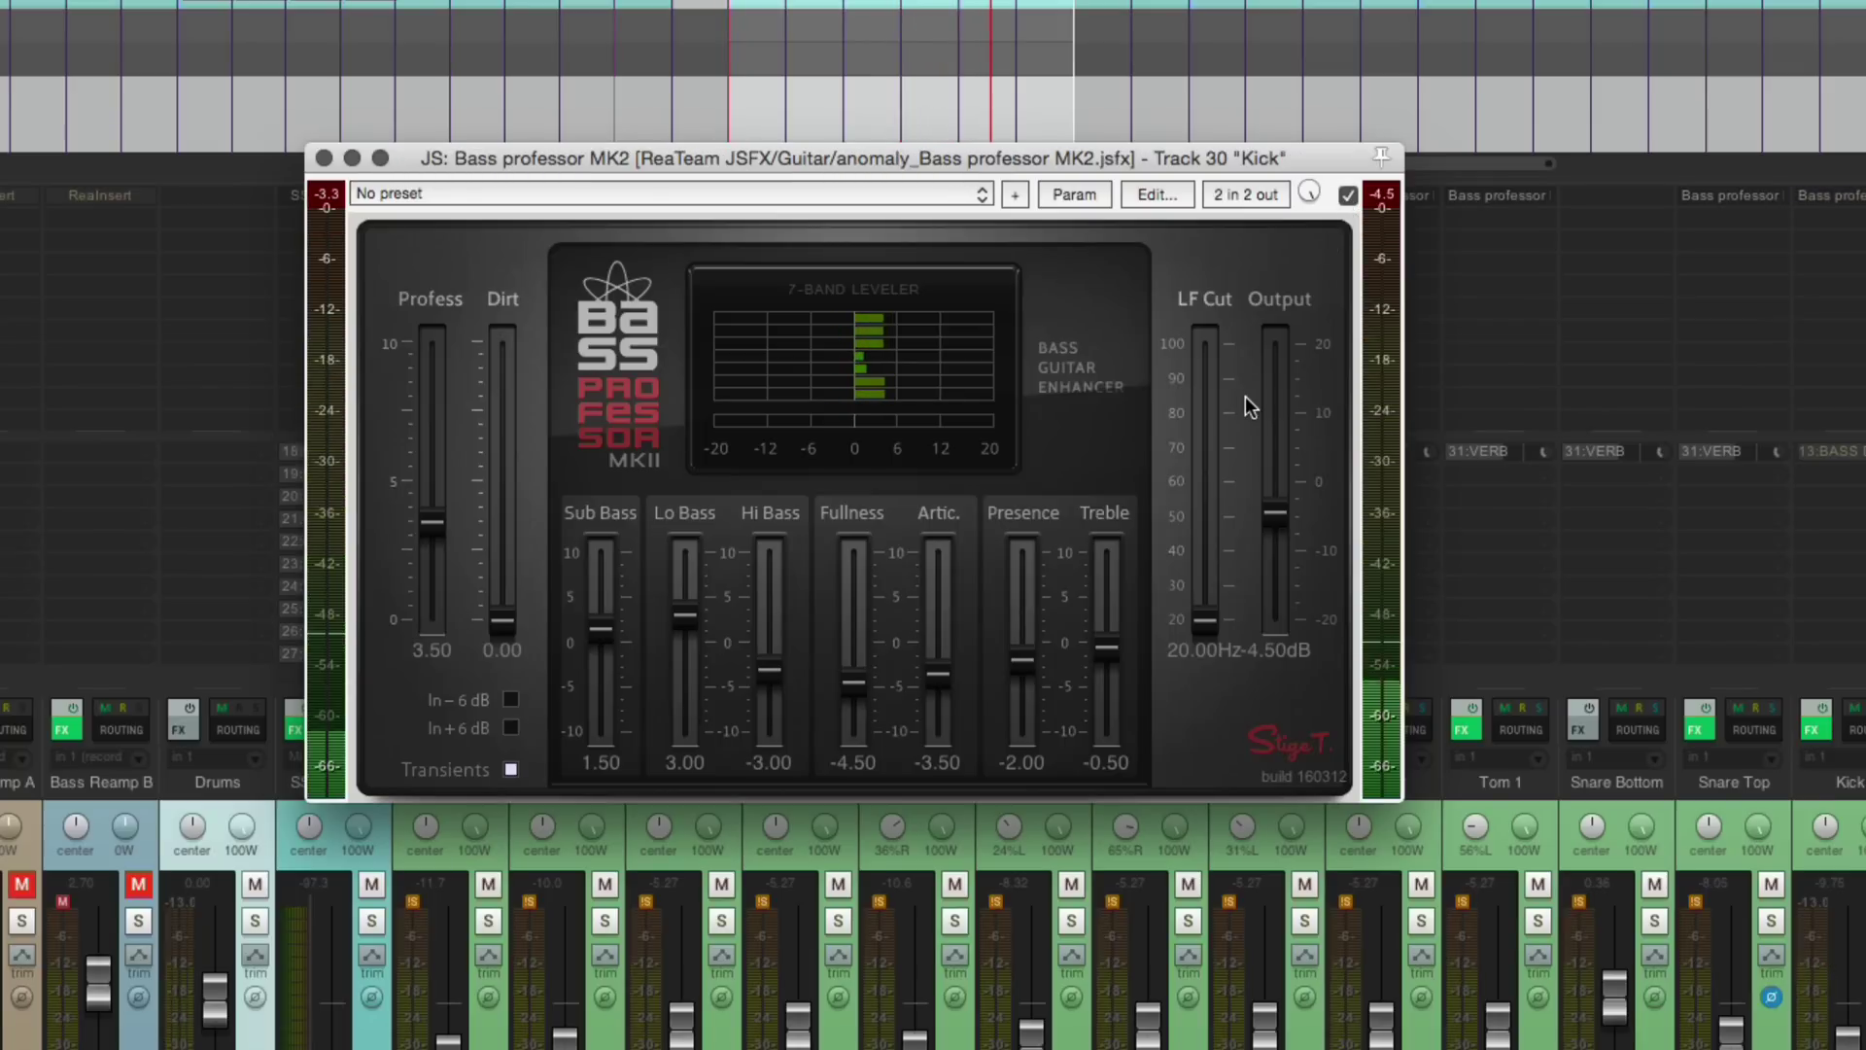
{"action": "left_click", "coordinate": [949, 191]}
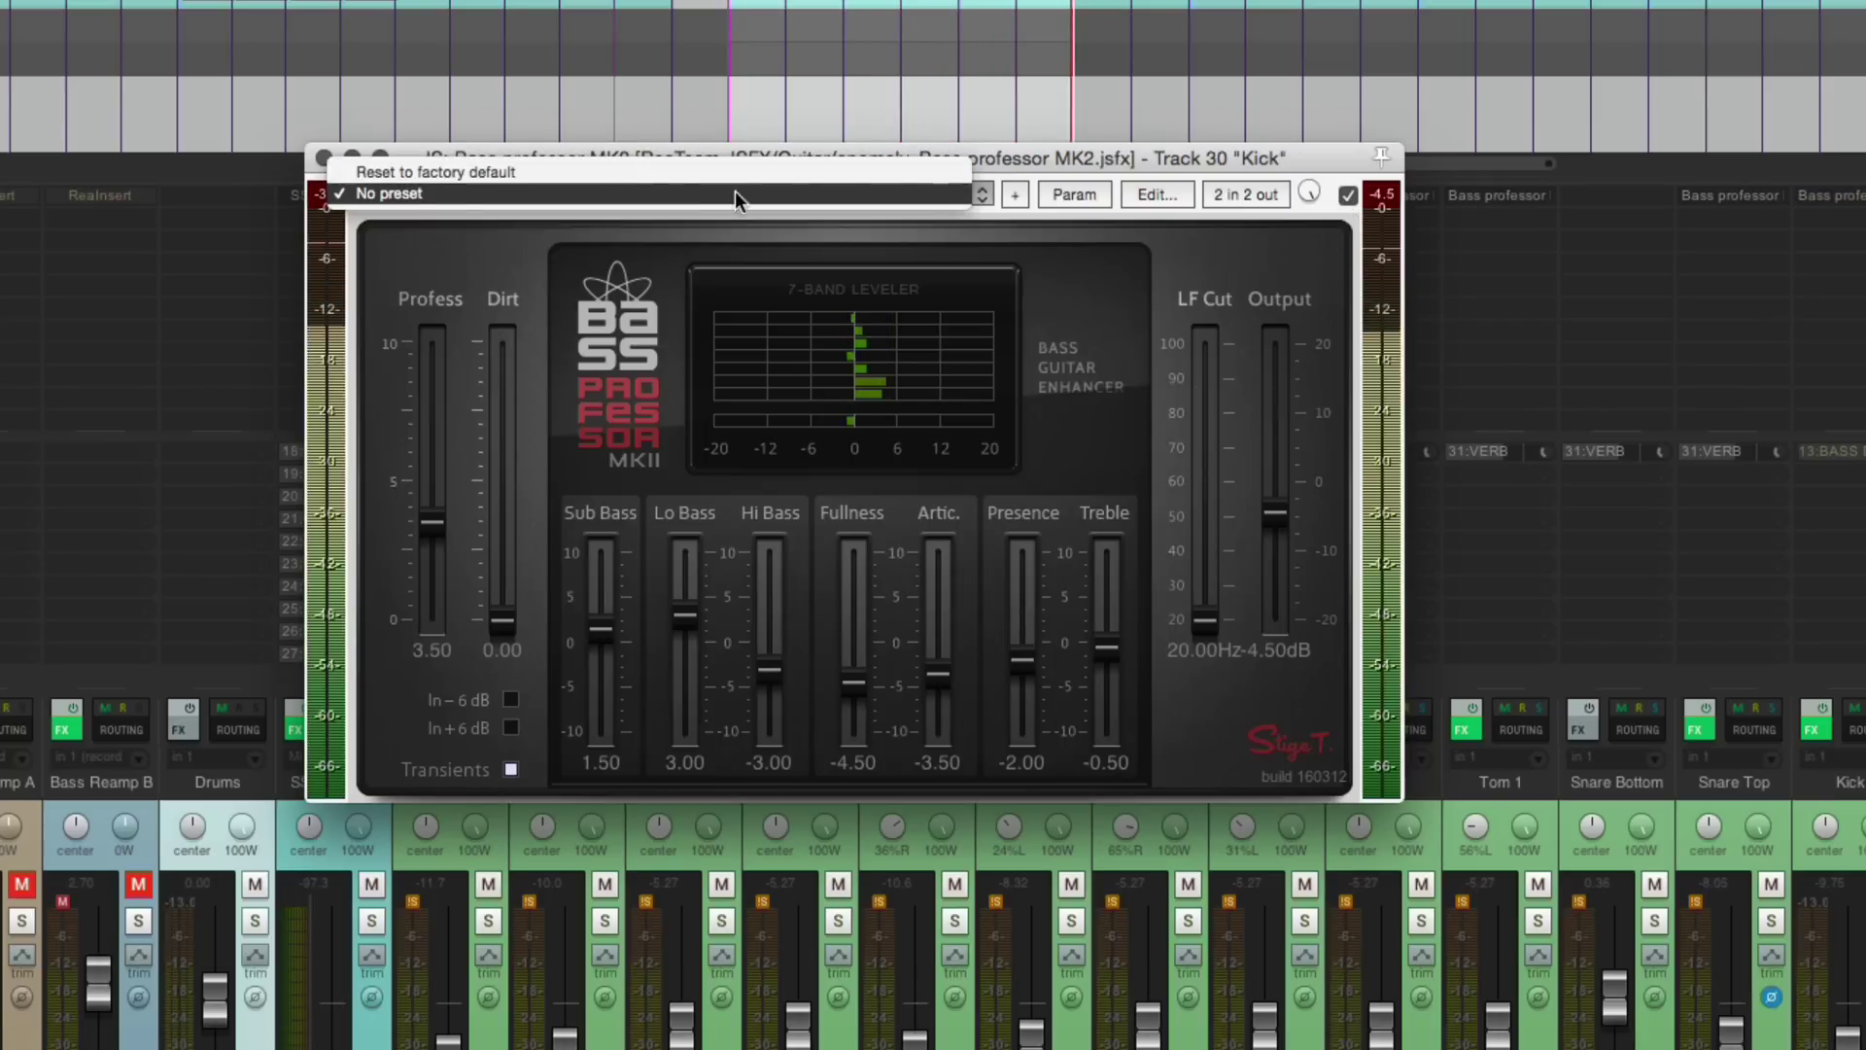
Reset the Kick's Bass Professor MK2 to factory defaults, raise Lo Bass and Profess, and enable Transients.
{"action": "left_click", "coordinate": [545, 170]}
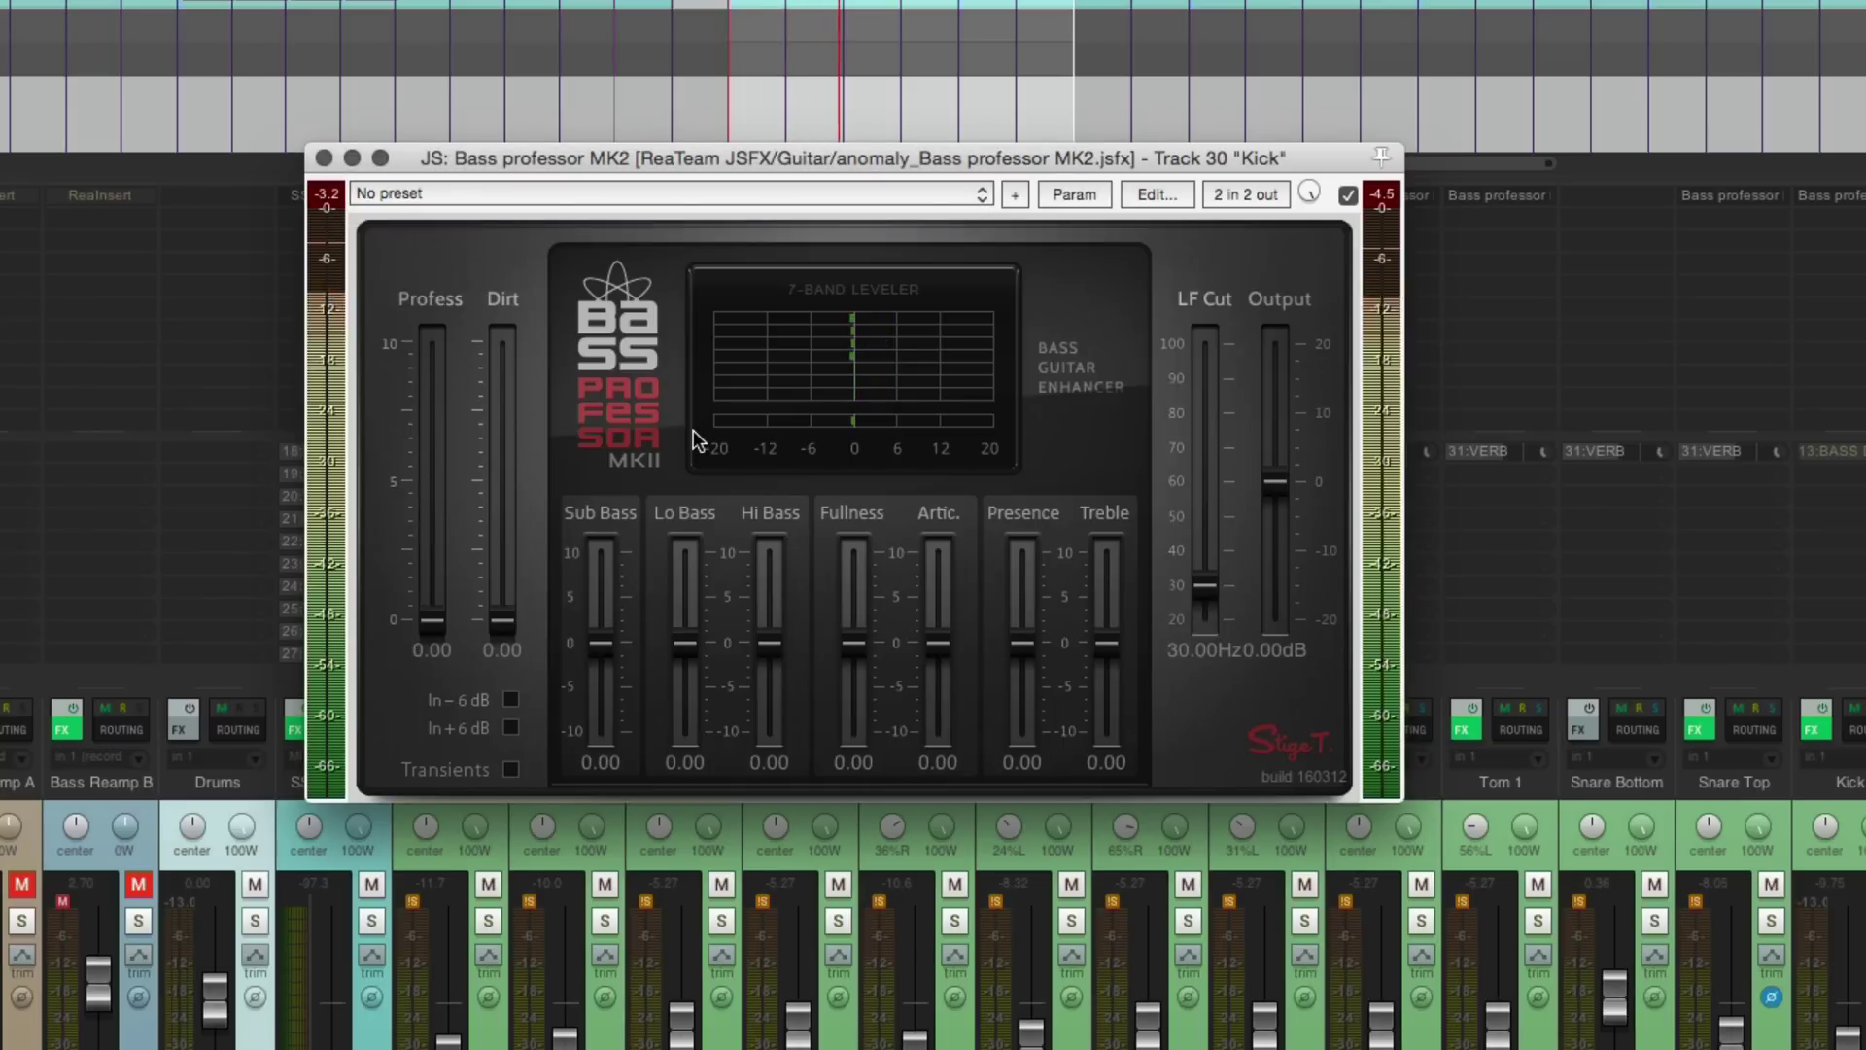
{"action": "left_click_drag", "start_coordinate": [685, 641], "coordinate": [700, 597]}
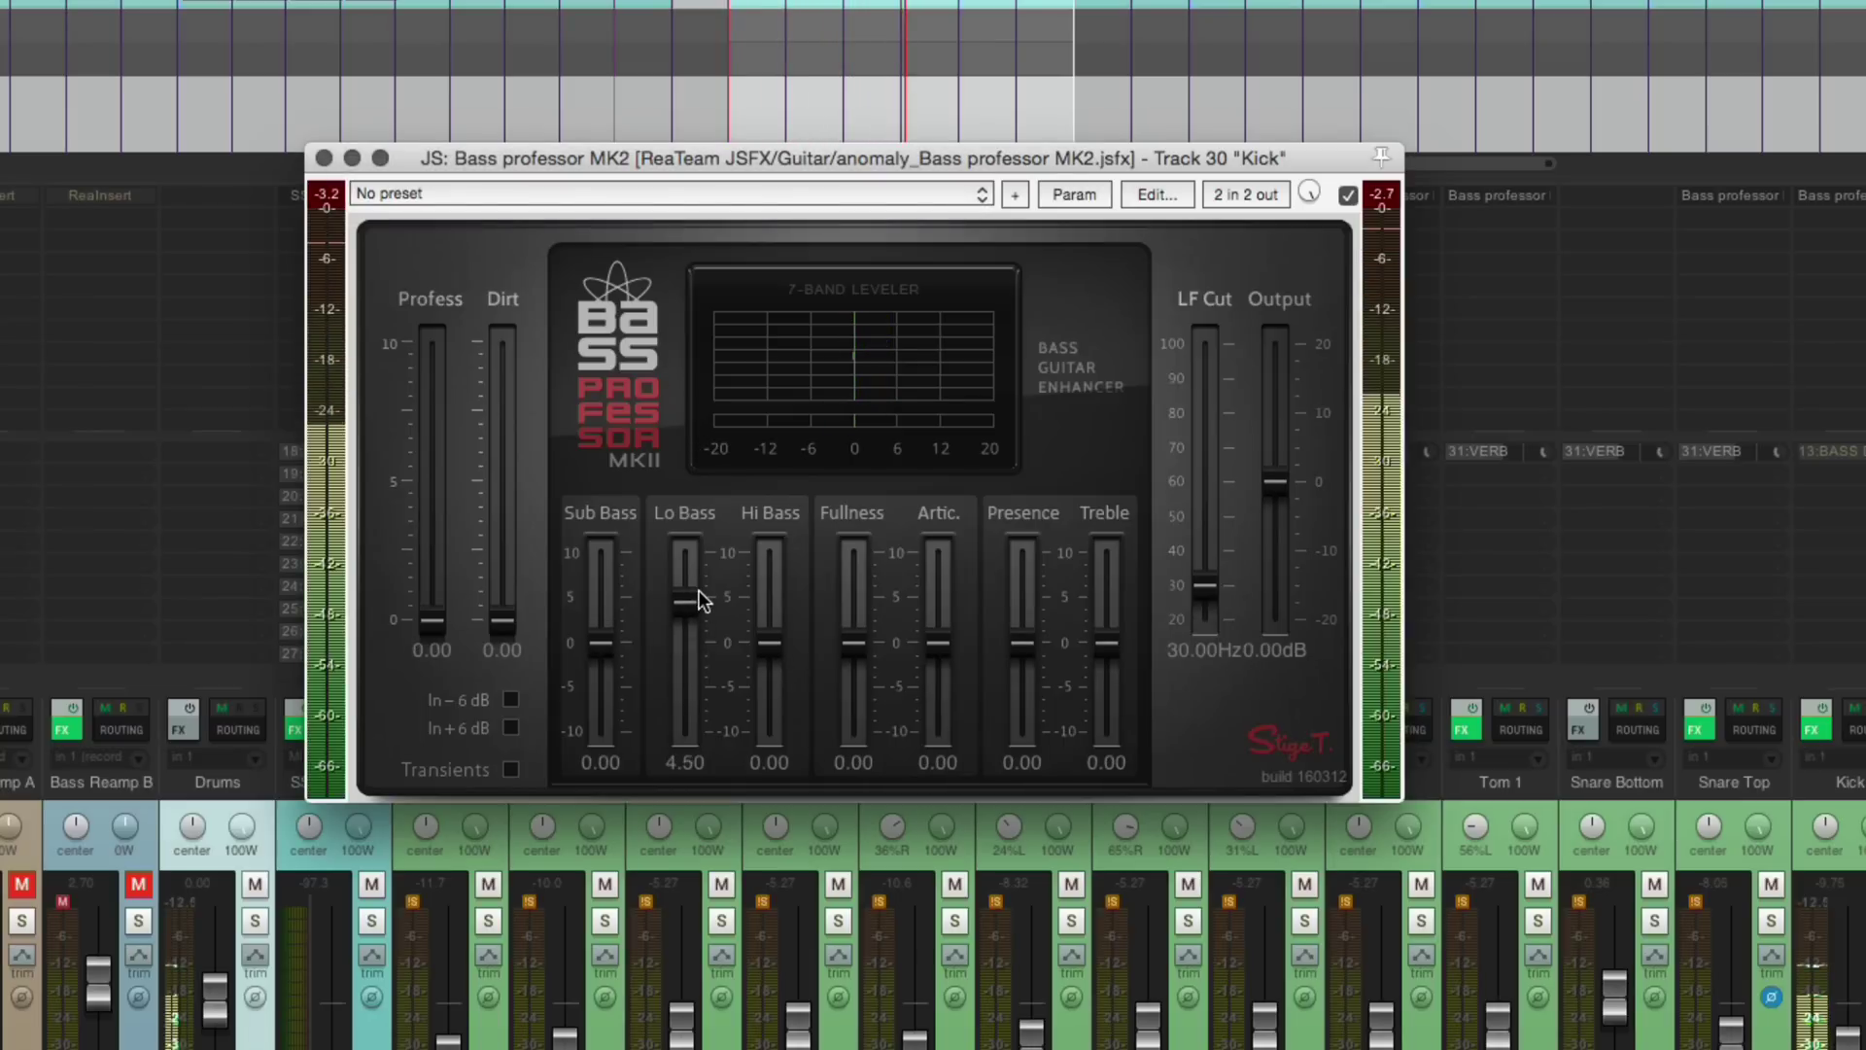
{"action": "left_click_drag", "start_coordinate": [433, 620], "coordinate": [428, 540]}
{"action": "left_click", "coordinate": [511, 769]}
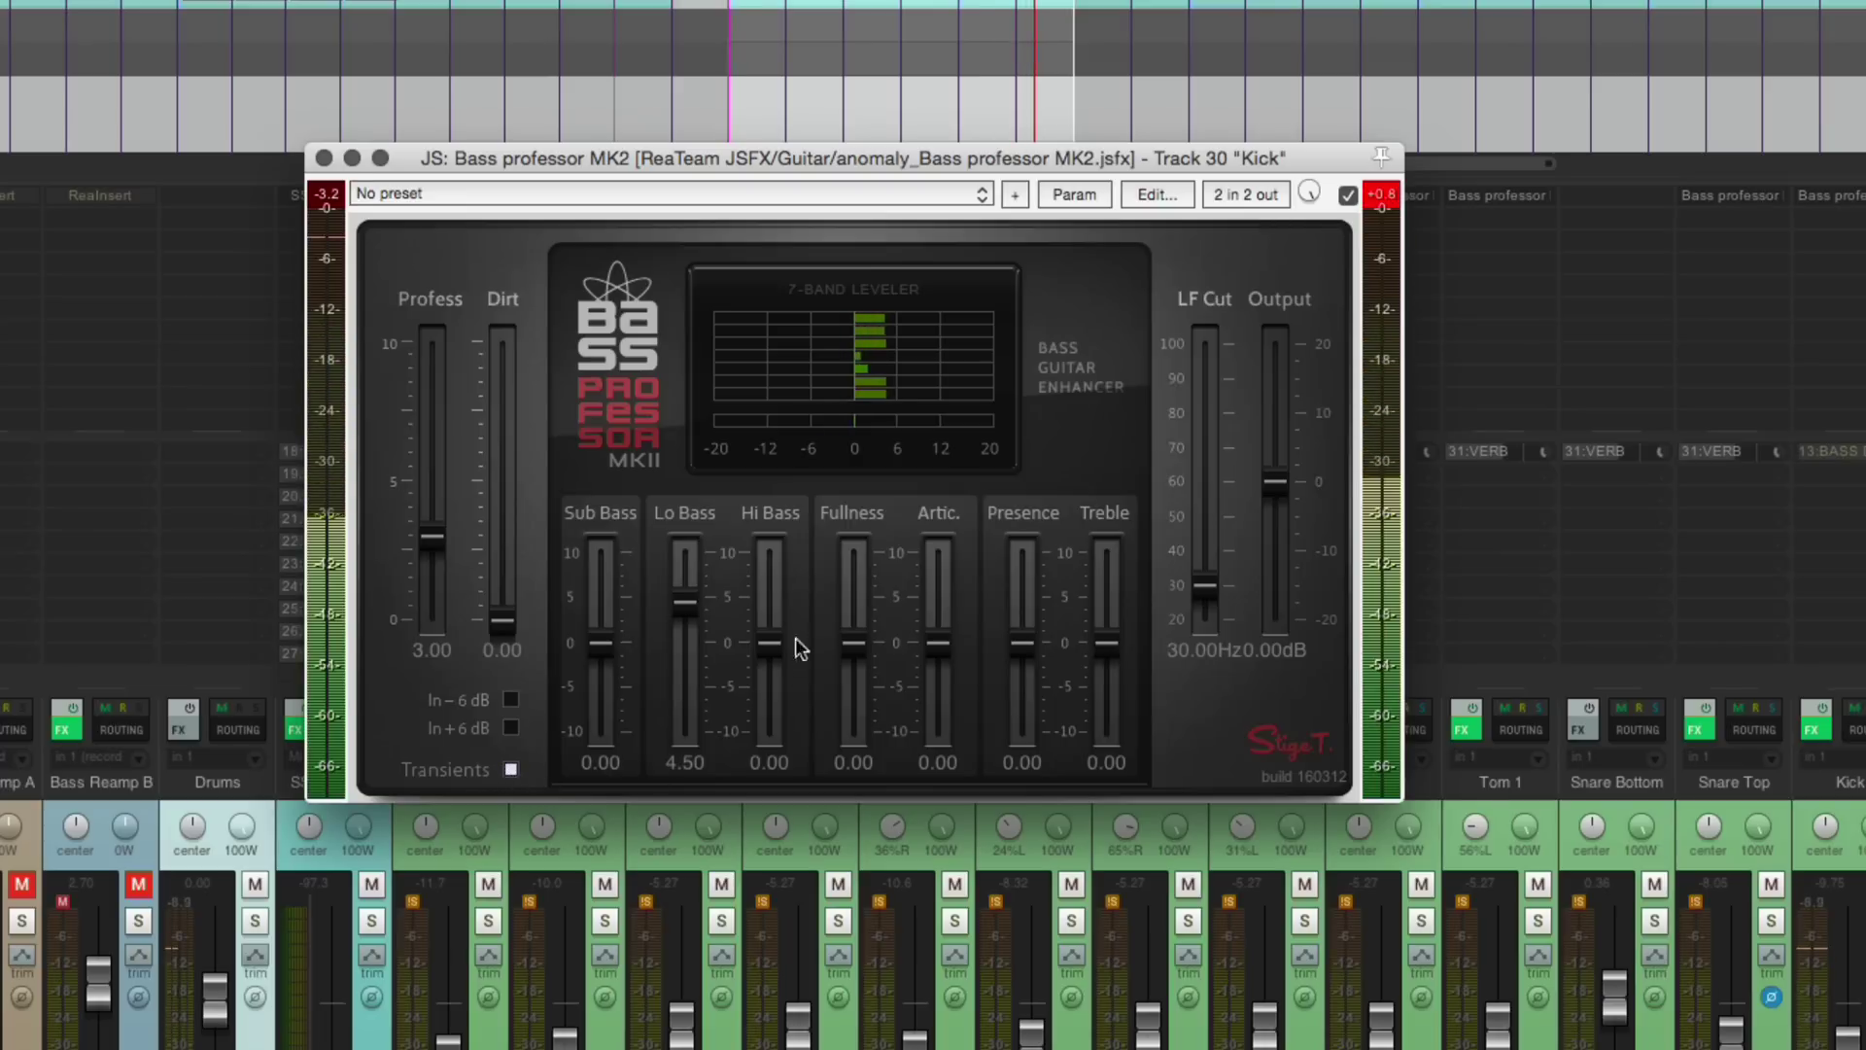
Bring Fullness up to 4.50 and settle the Output level back near 0.00 dB.
{"action": "left_click_drag", "start_coordinate": [1272, 485], "coordinate": [1274, 523]}
{"action": "left_click_drag", "start_coordinate": [846, 633], "coordinate": [858, 593]}
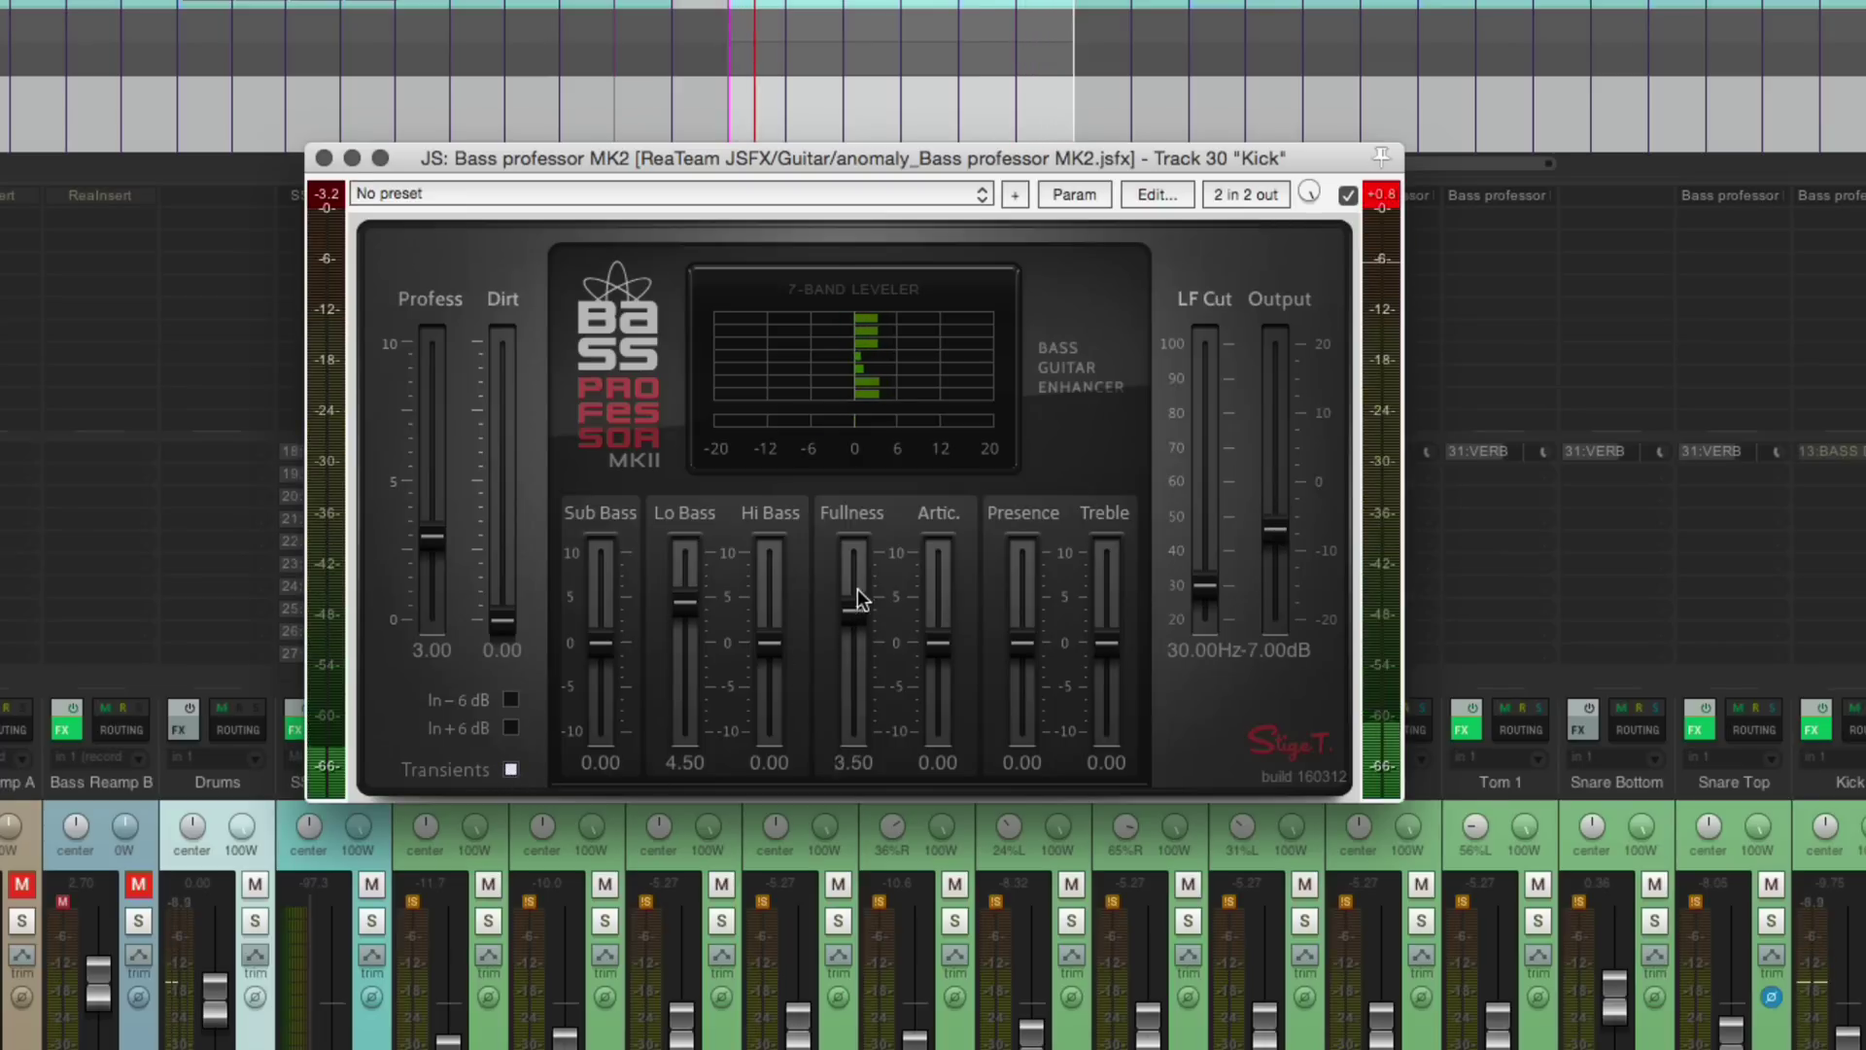
{"action": "left_click_drag", "start_coordinate": [1274, 529], "coordinate": [1279, 482]}
{"action": "left_click_drag", "start_coordinate": [851, 601], "coordinate": [852, 591]}
{"action": "left_click_drag", "start_coordinate": [852, 614], "coordinate": [860, 587]}
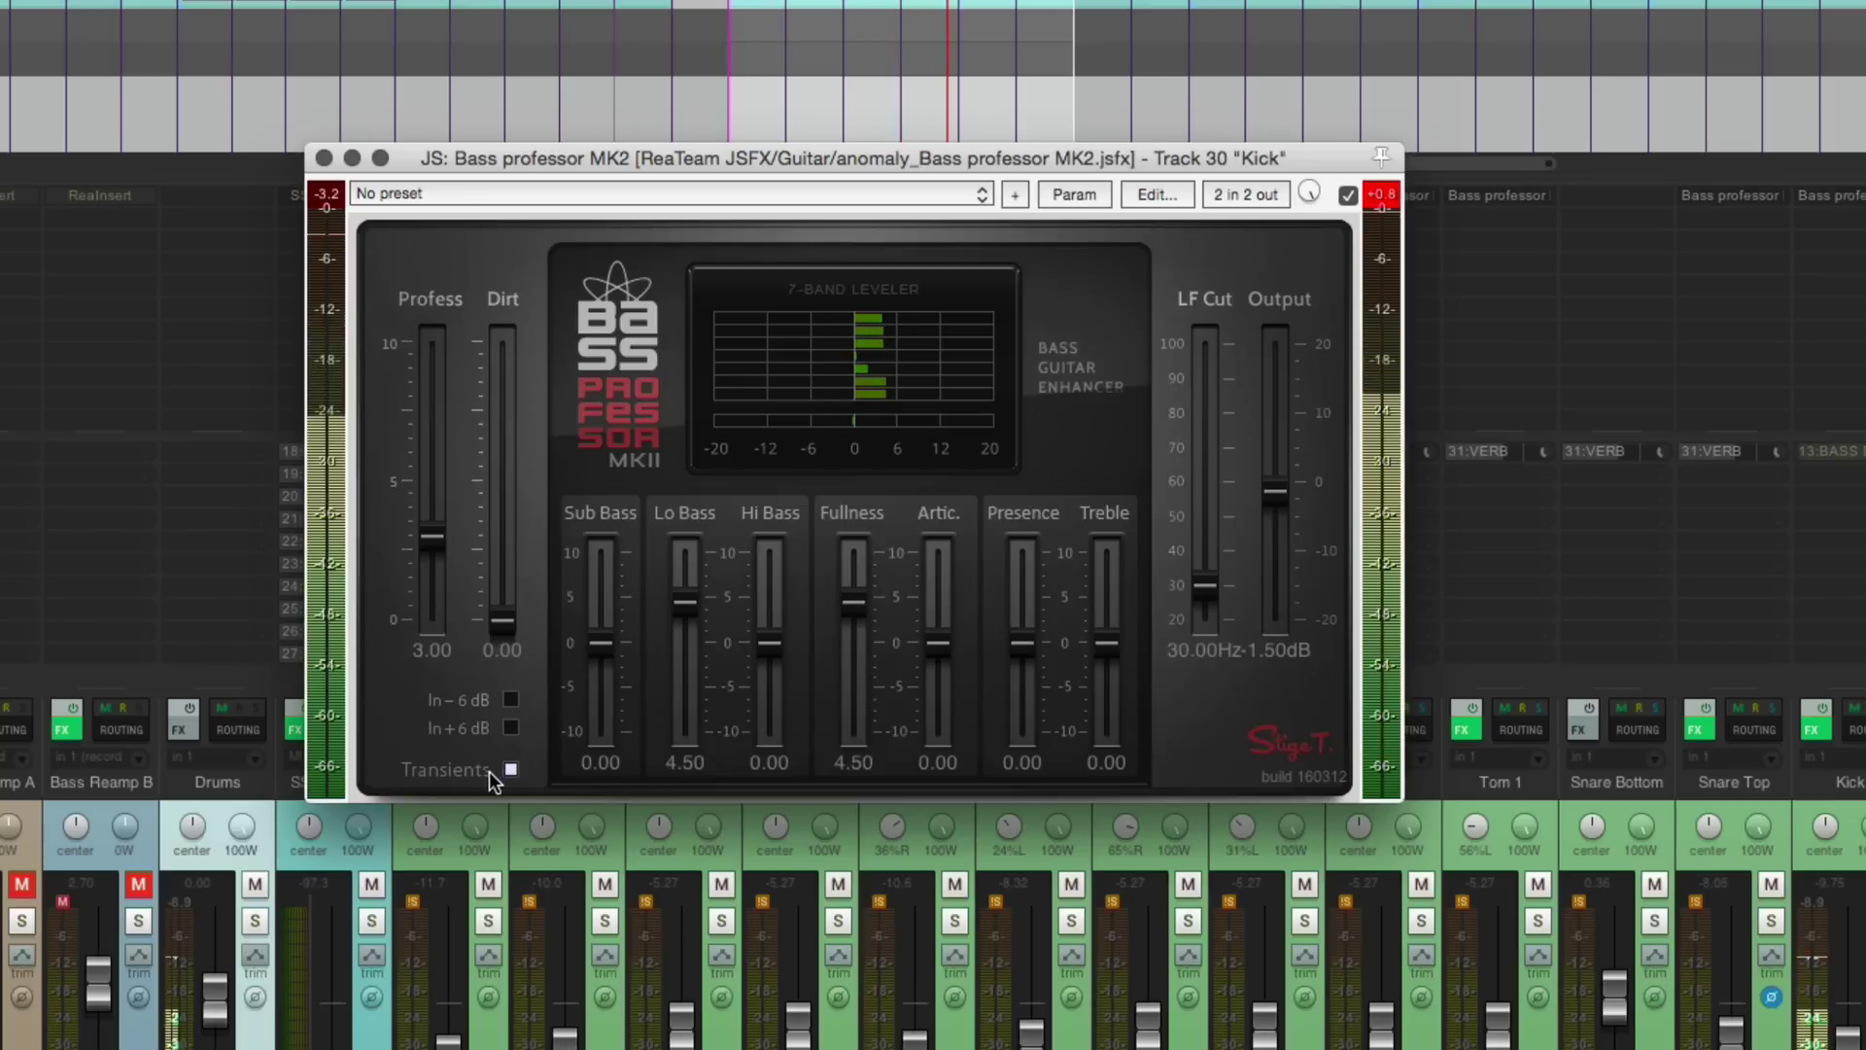
{"action": "left_click_drag", "start_coordinate": [1277, 493], "coordinate": [1293, 478]}
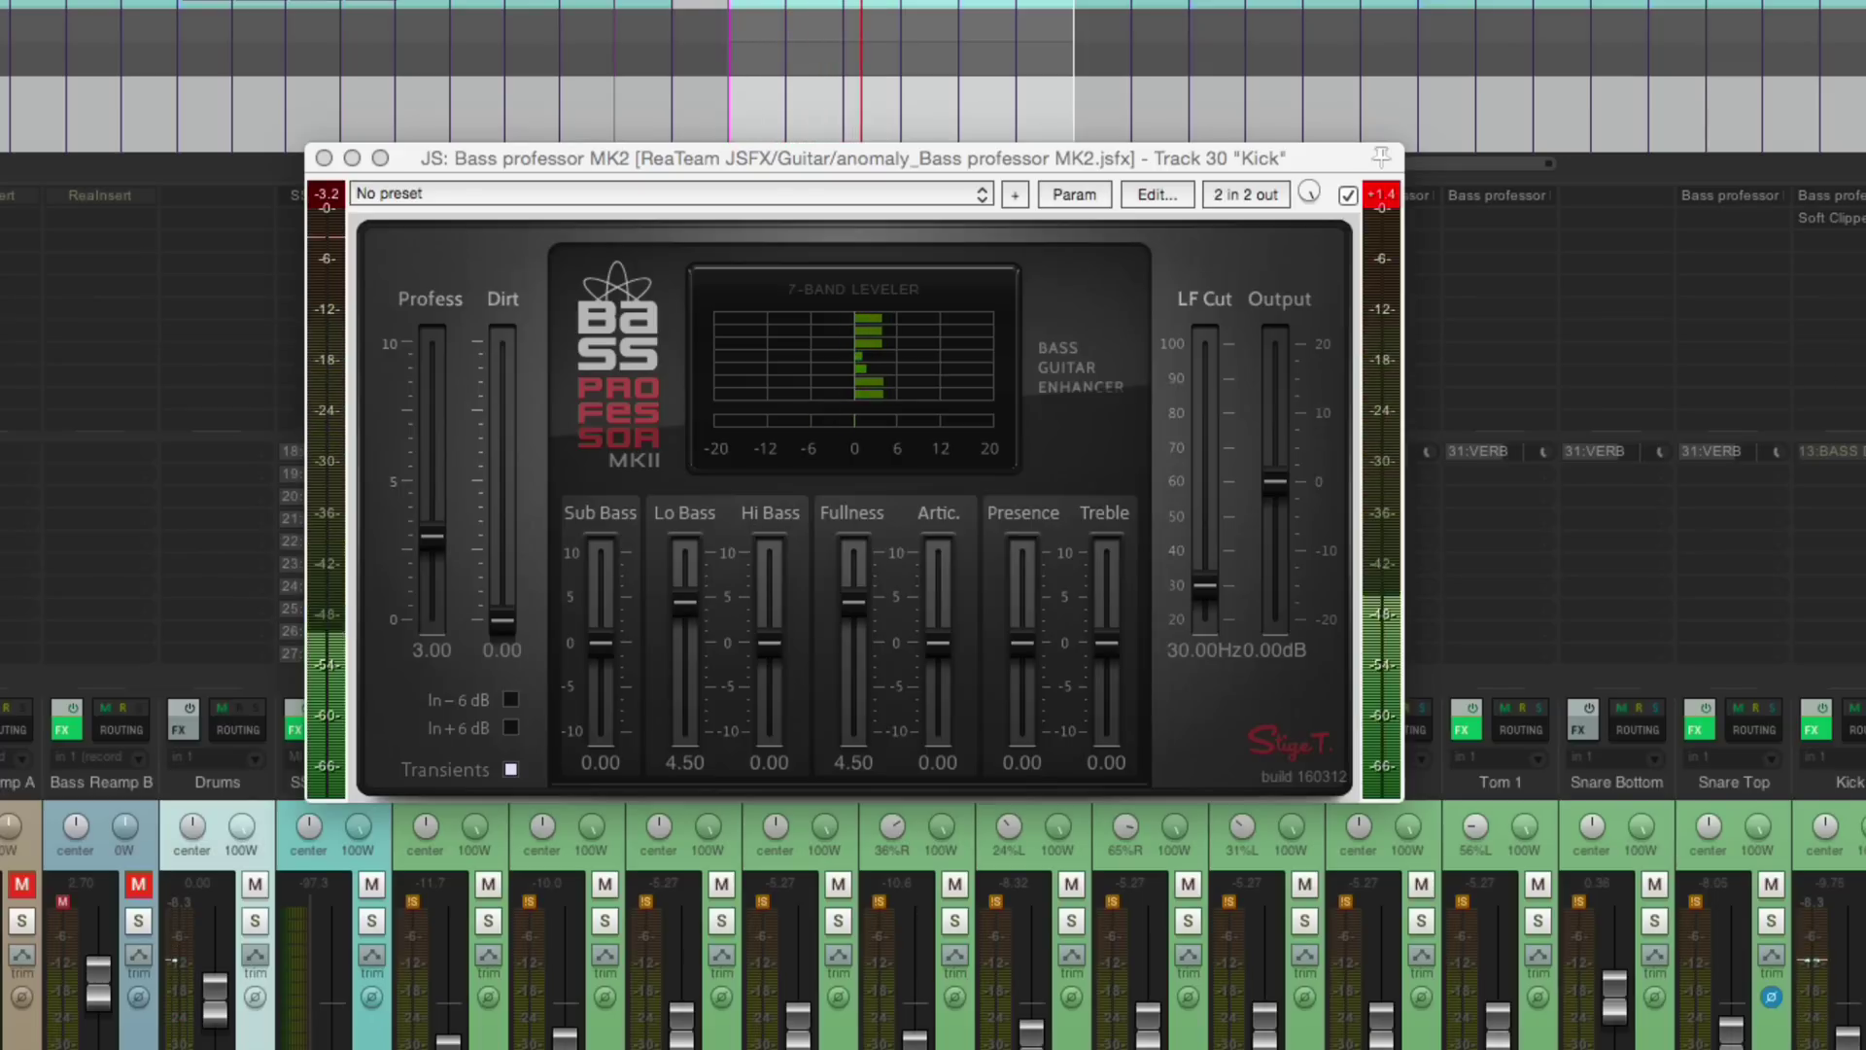
Show the Kick's Soft Clipper/Limiter and A/B the Bass Professor by toggling its bypass.
{"action": "left_click", "coordinate": [1831, 217]}
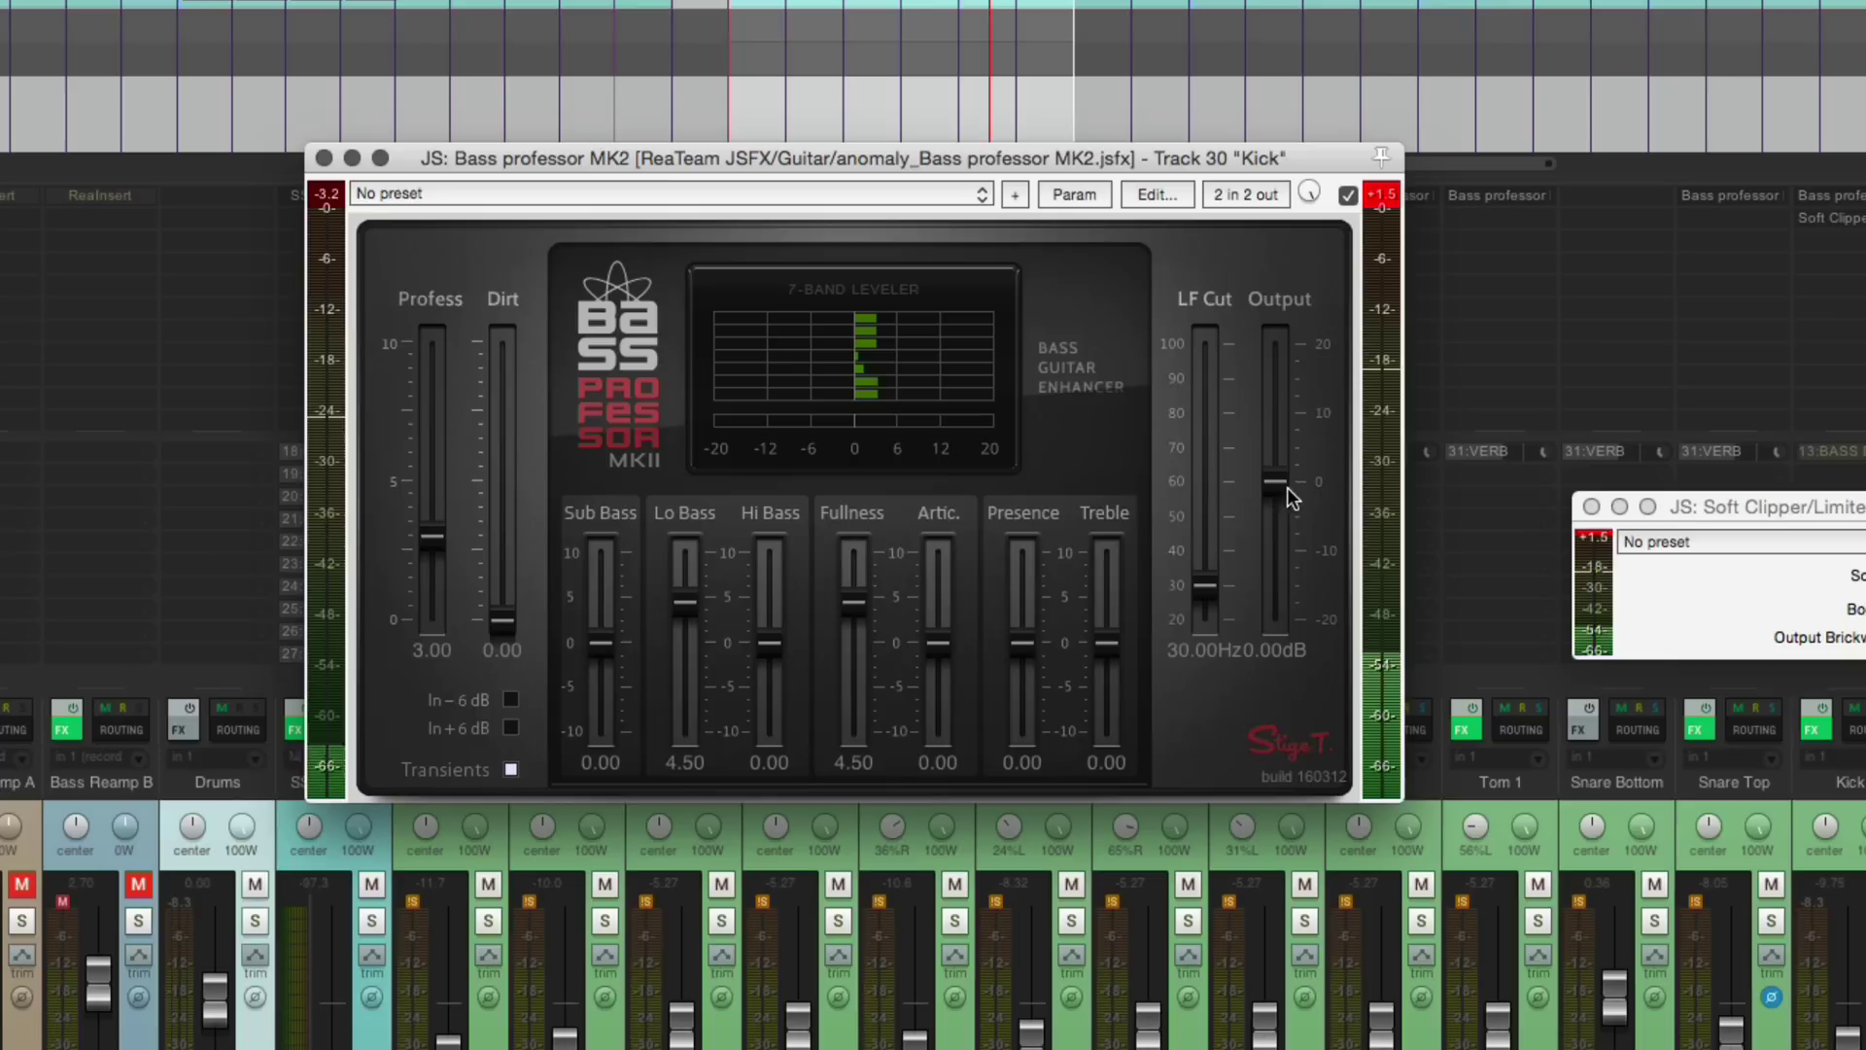
{"action": "left_click", "coordinate": [1348, 196]}
{"action": "left_click", "coordinate": [1348, 195]}
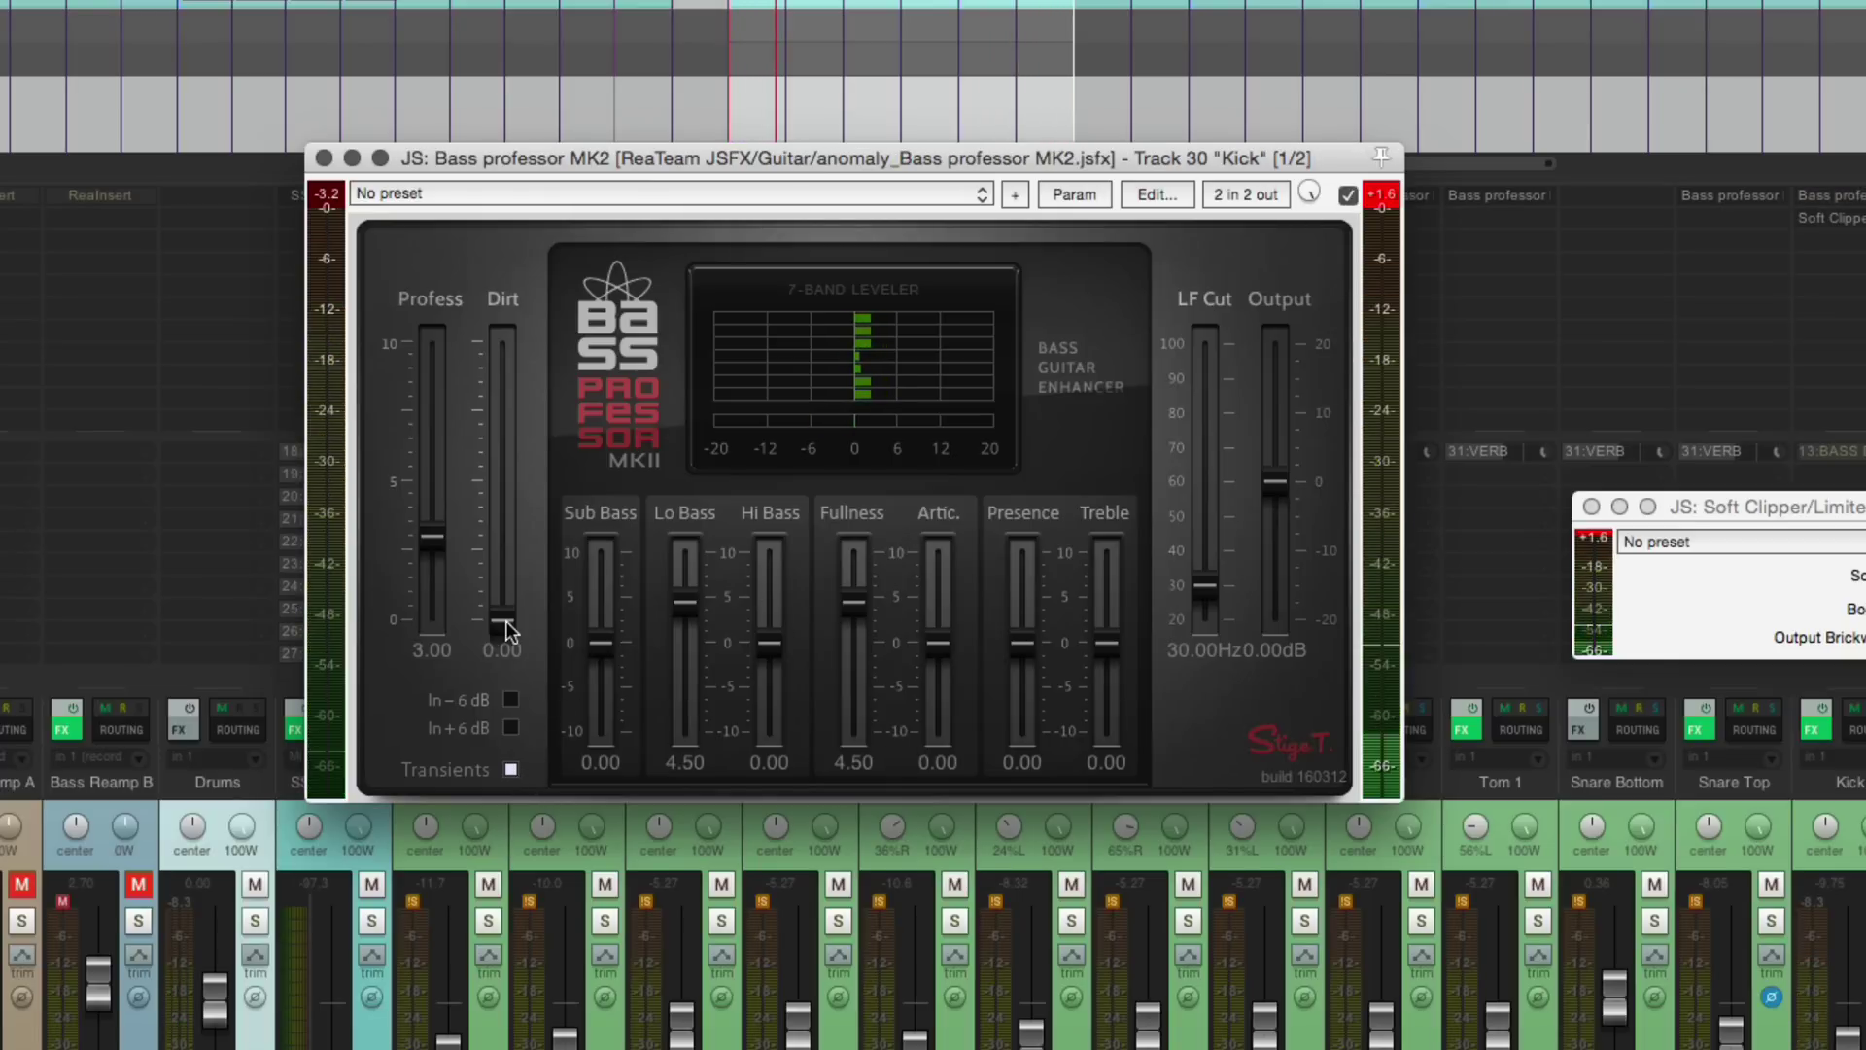
Set Dirt 0.50, Hi Bass 4.00, Presence 3.00, Artic. 1.50 and Treble 4.00.
{"action": "mouse_move", "coordinate": [502, 620]}
{"action": "left_mouse_down"}
{"action": "mouse_move", "coordinate": [521, 429]}
{"action": "mouse_move", "coordinate": [515, 606]}
{"action": "left_mouse_up"}
{"action": "mouse_move", "coordinate": [766, 643]}
{"action": "left_mouse_down"}
{"action": "mouse_move", "coordinate": [770, 591]}
{"action": "mouse_move", "coordinate": [770, 607]}
{"action": "left_mouse_up"}
{"action": "left_click_drag", "start_coordinate": [1033, 656], "coordinate": [946, 630]}
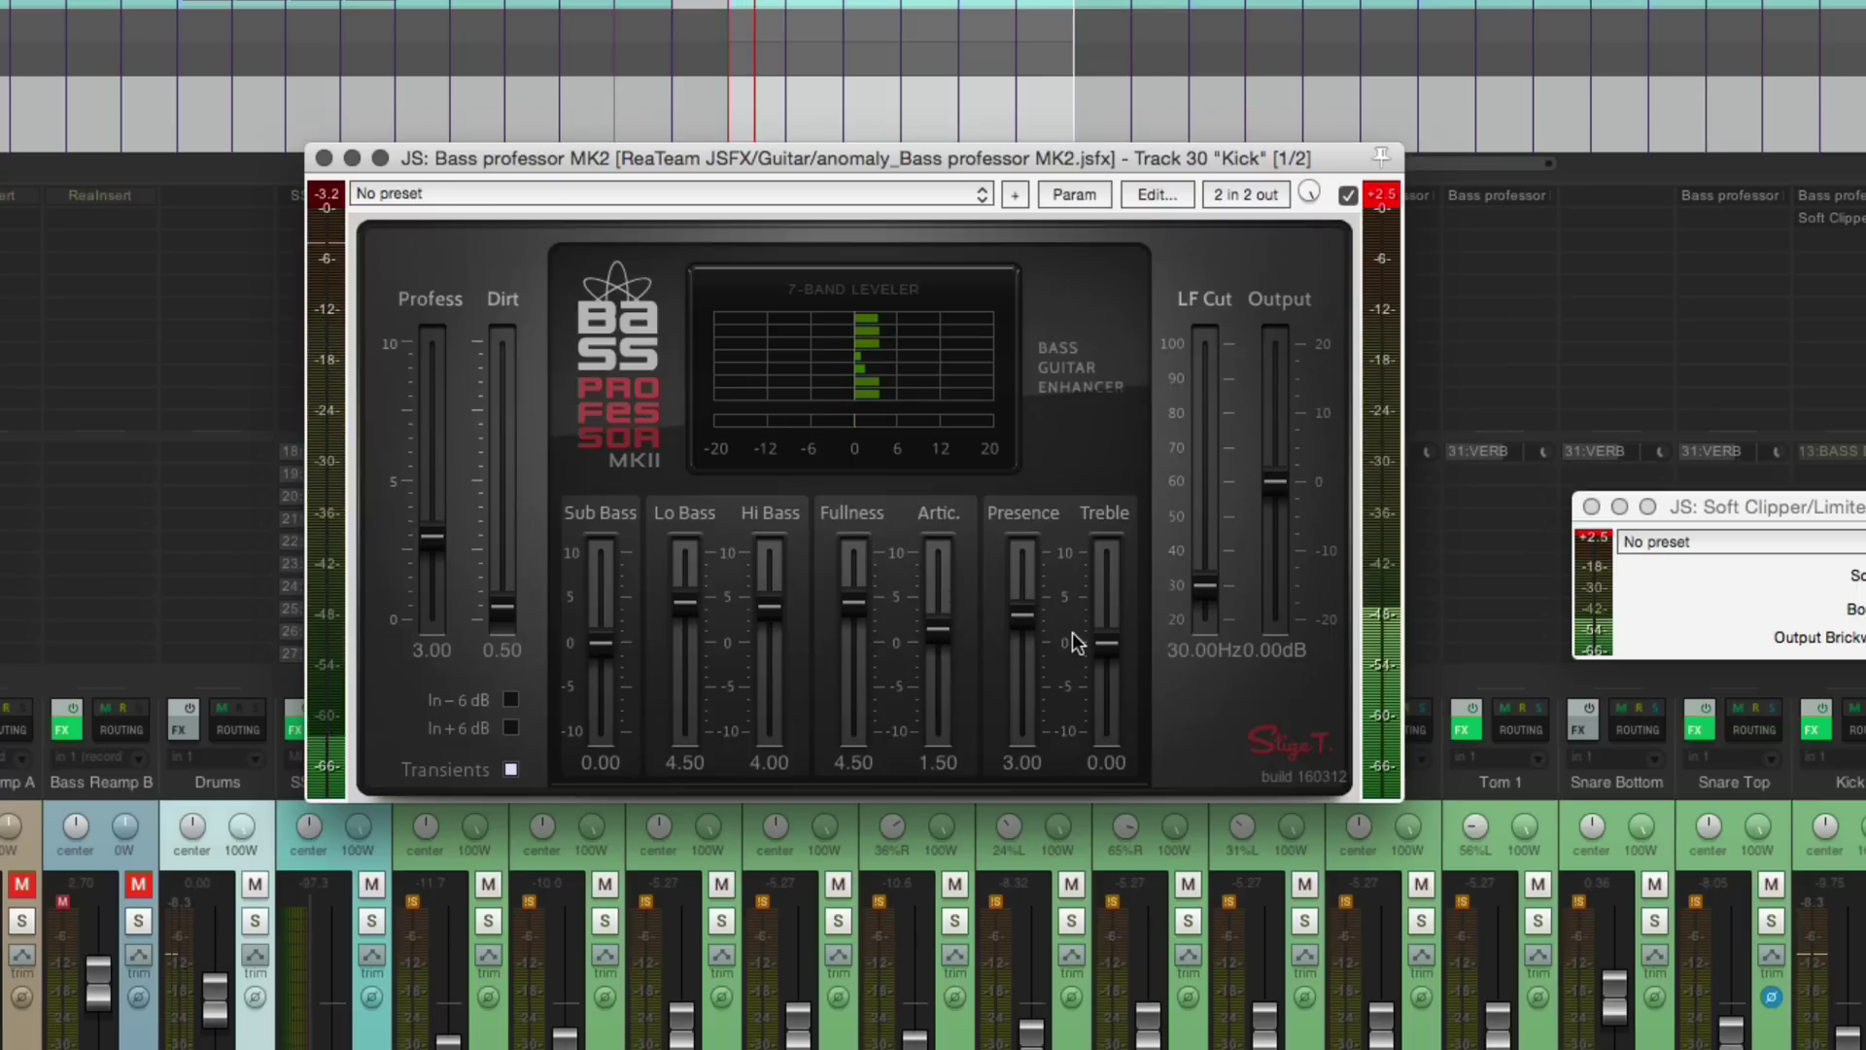
{"action": "left_click_drag", "start_coordinate": [1106, 644], "coordinate": [1113, 593]}
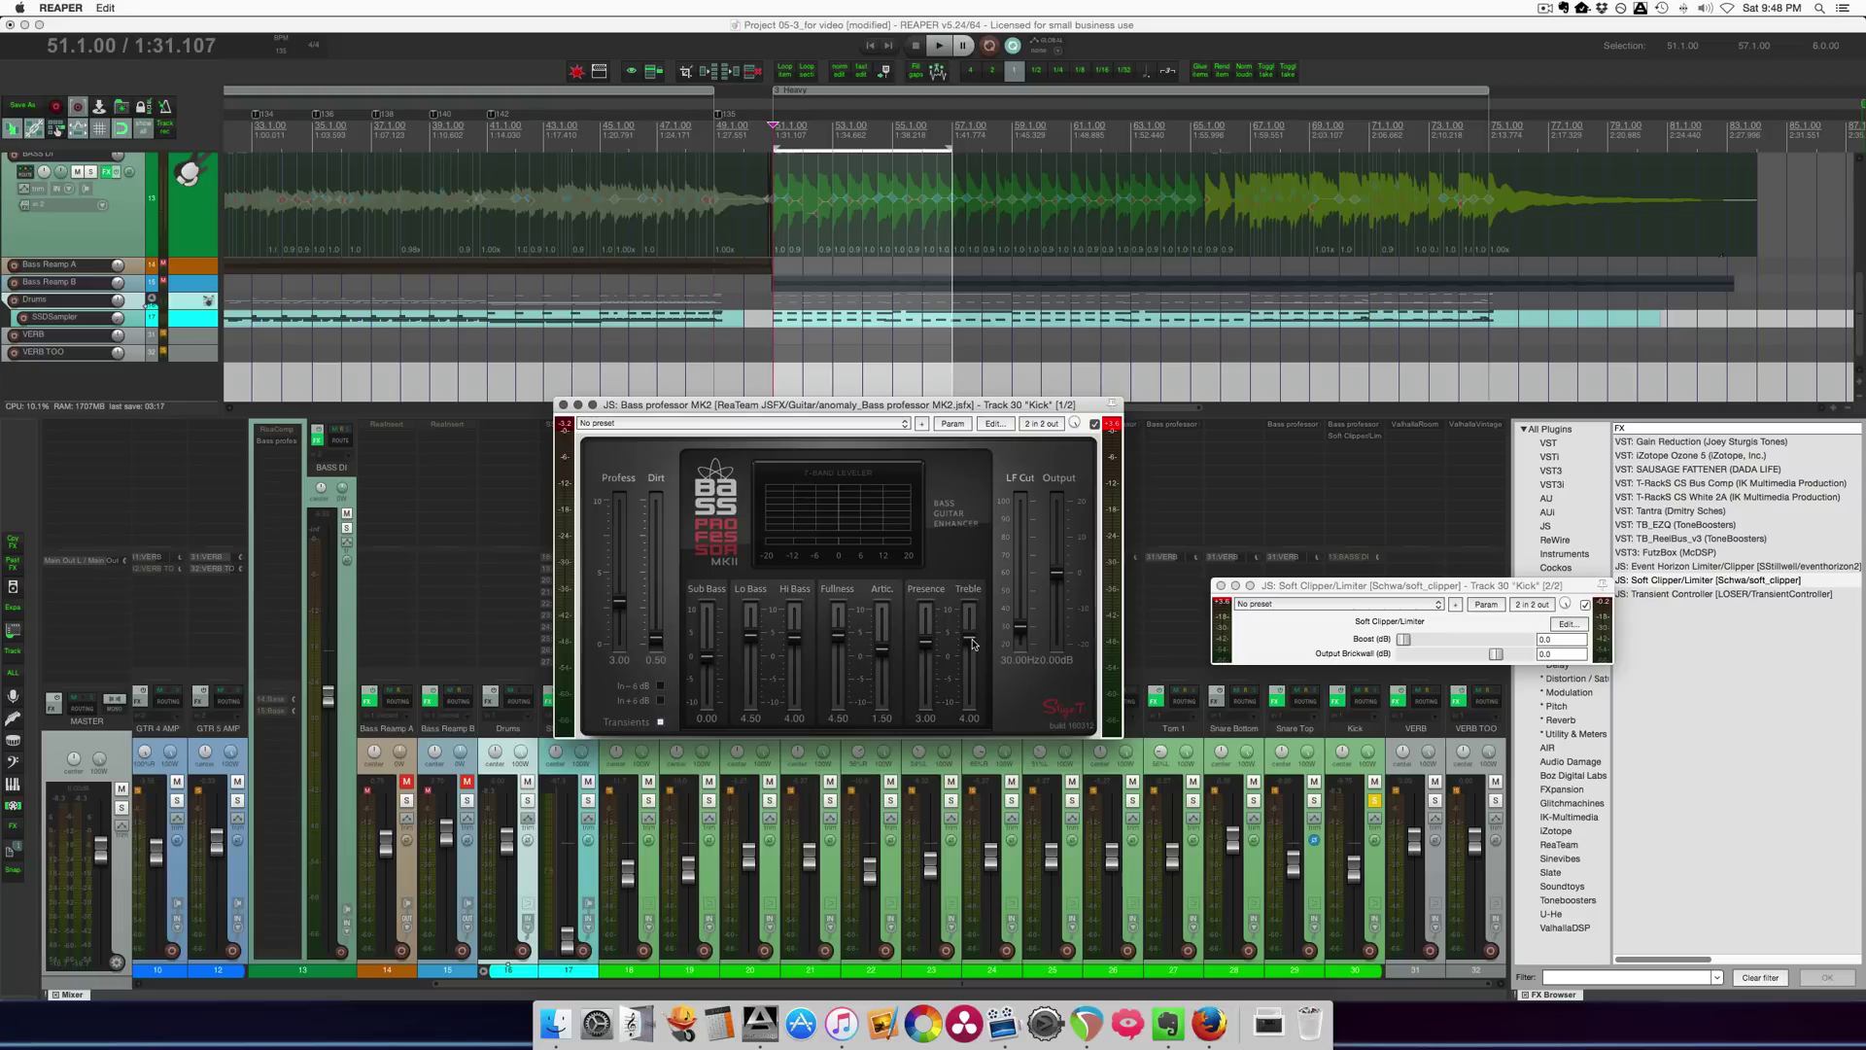
Close the Soft Clipper/Limiter and edit the ReaTeam FX folder into a smart folder filtered on 'ReaTeam'.
{"action": "left_click", "coordinate": [1220, 586]}
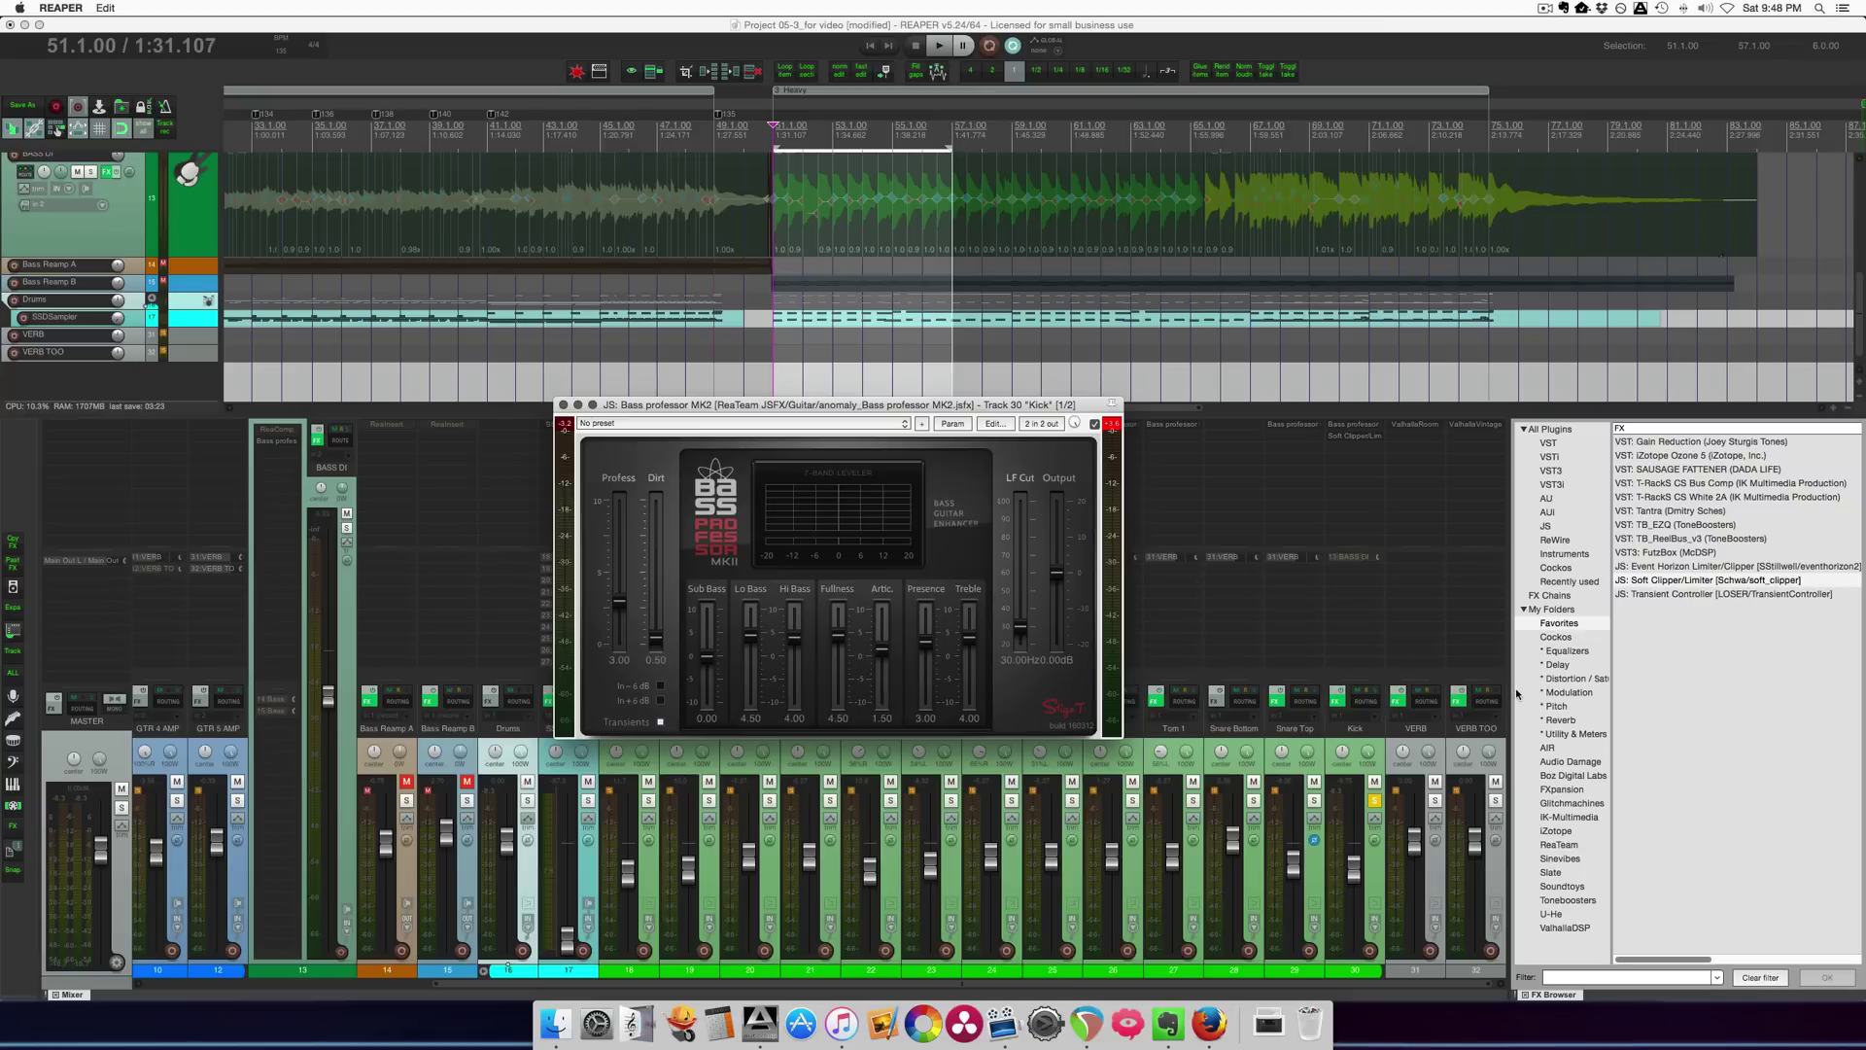
{"action": "left_click", "coordinate": [1559, 845]}
{"action": "right_click", "coordinate": [1567, 850]}
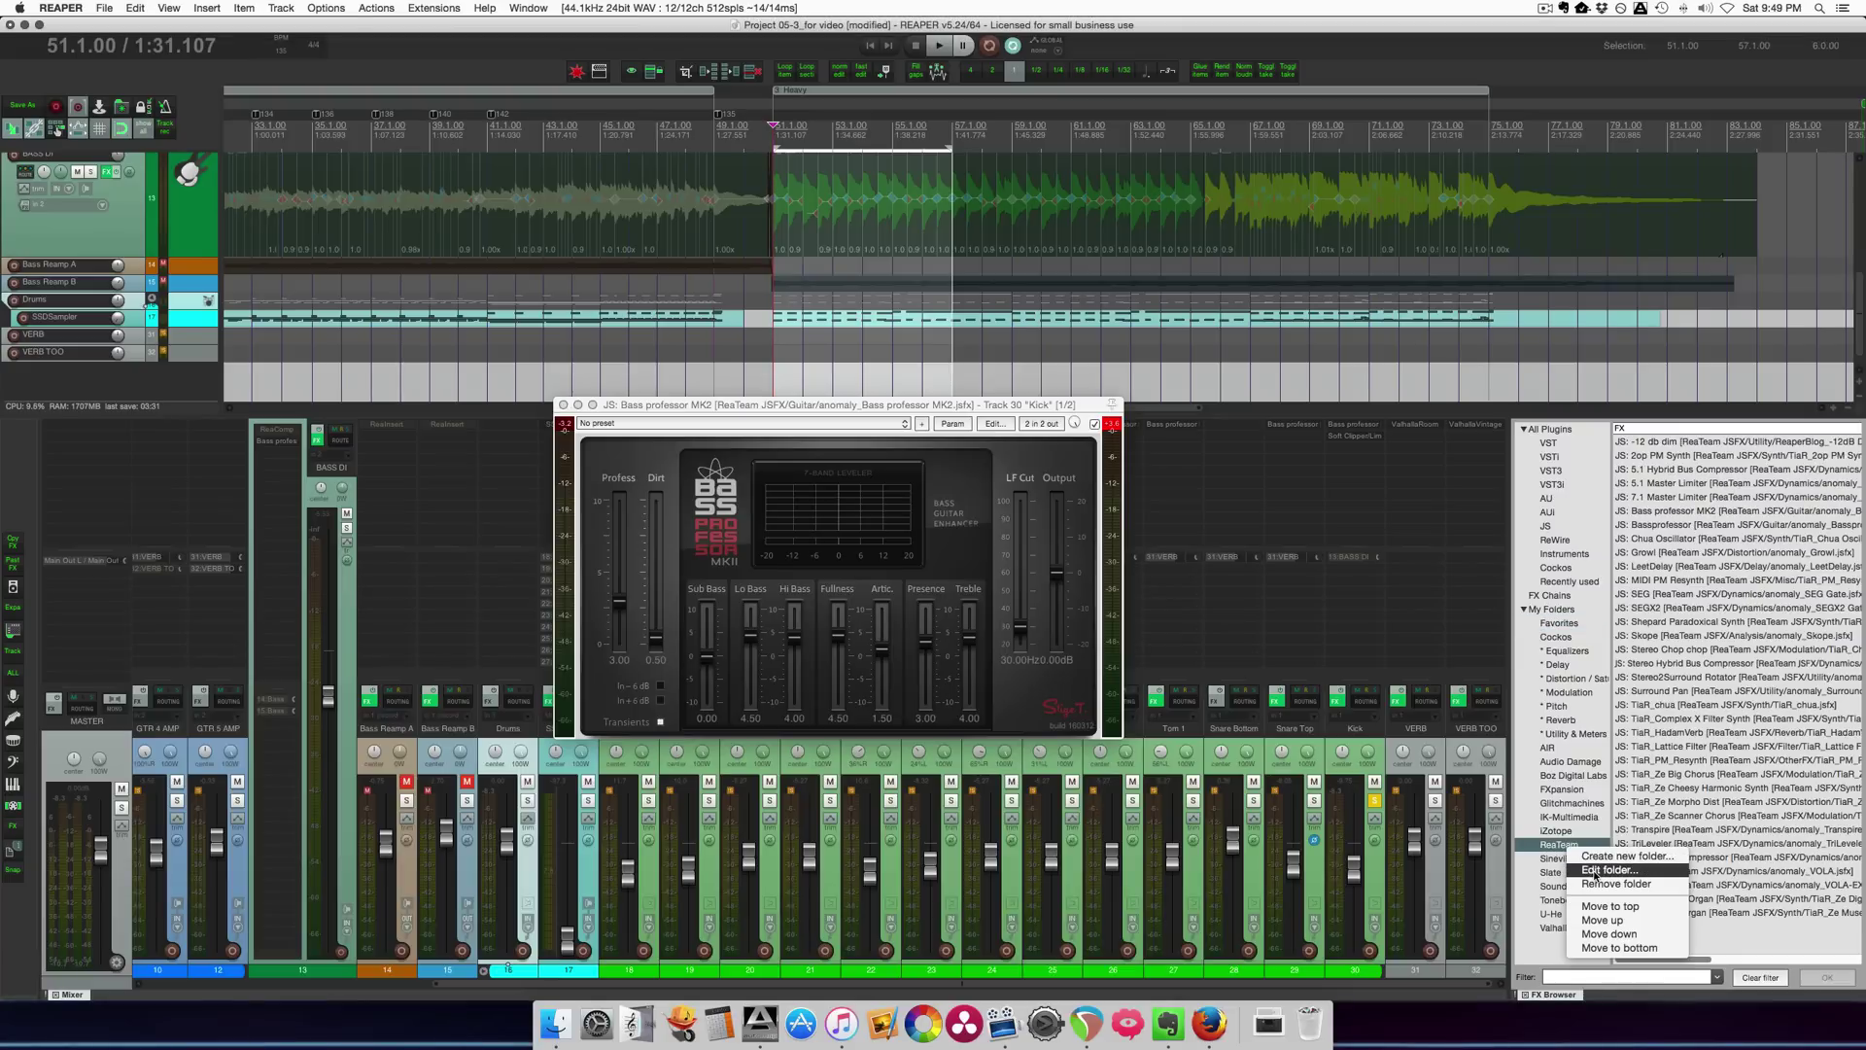
{"action": "left_click", "coordinate": [1591, 871]}
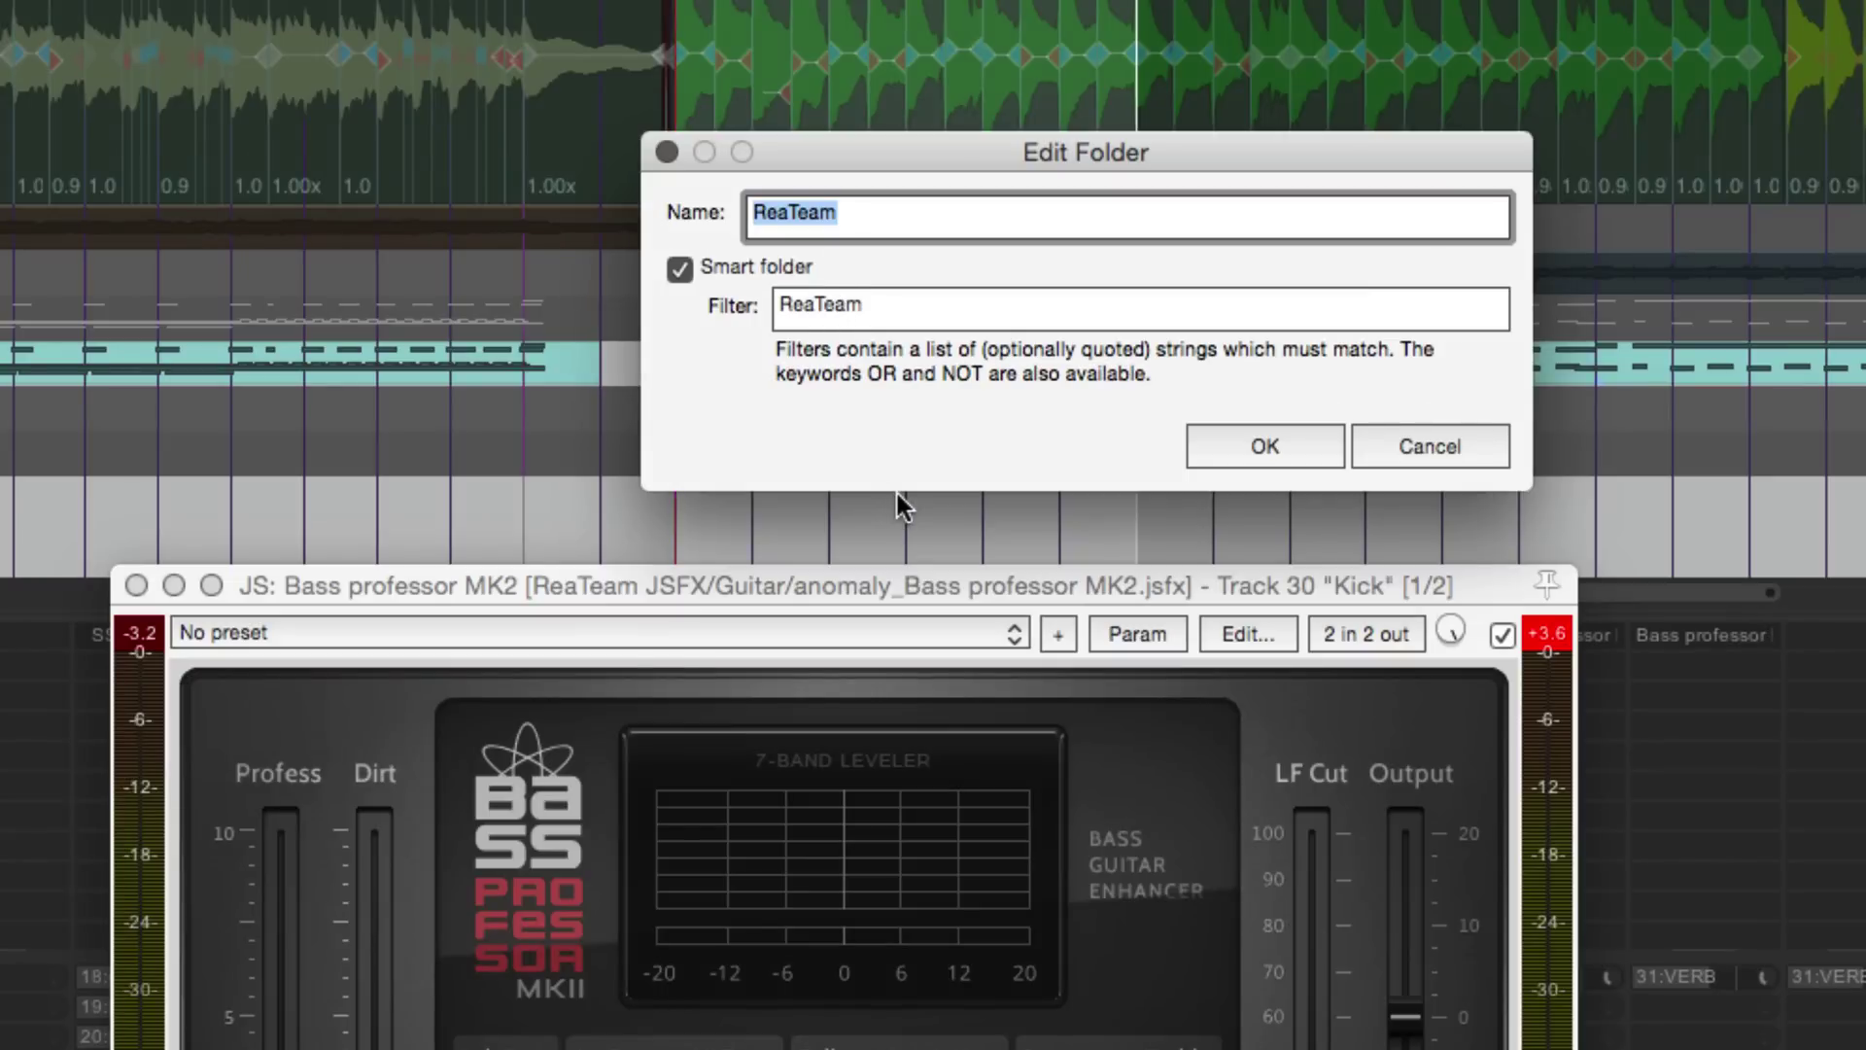
{"action": "left_click", "coordinate": [1265, 447]}
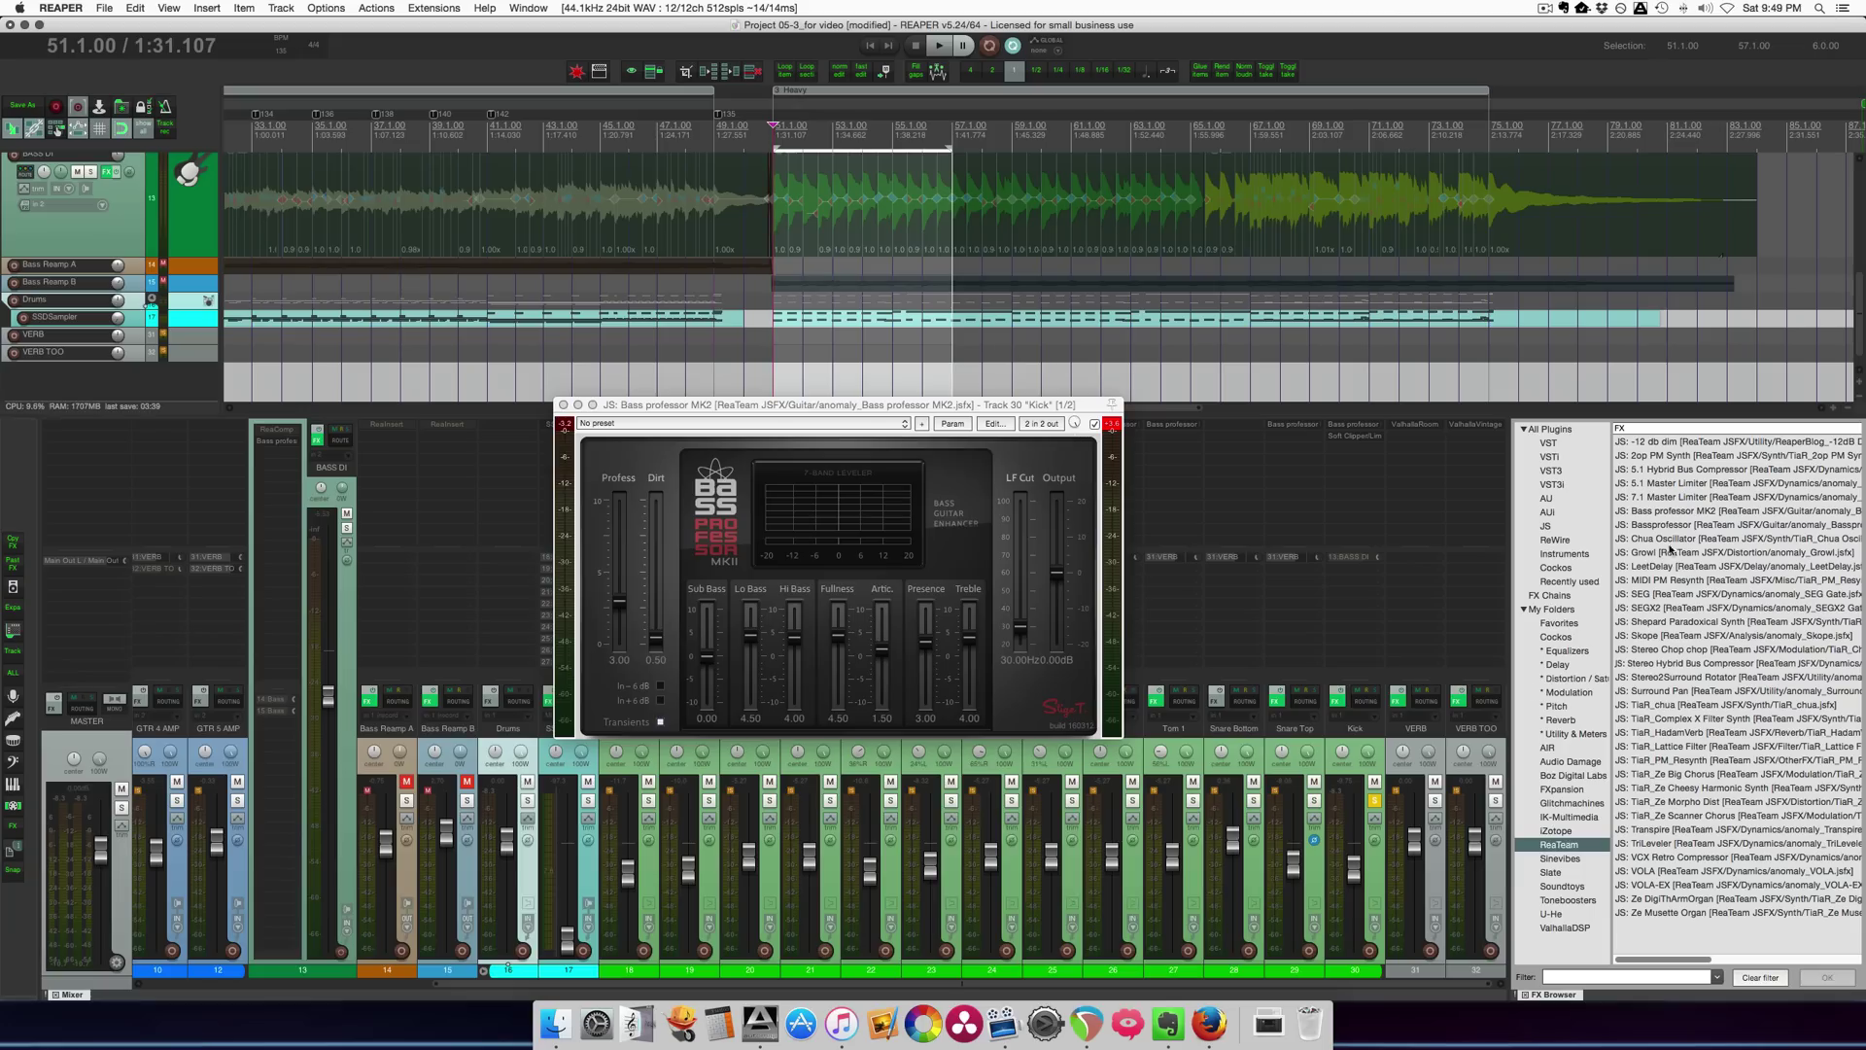